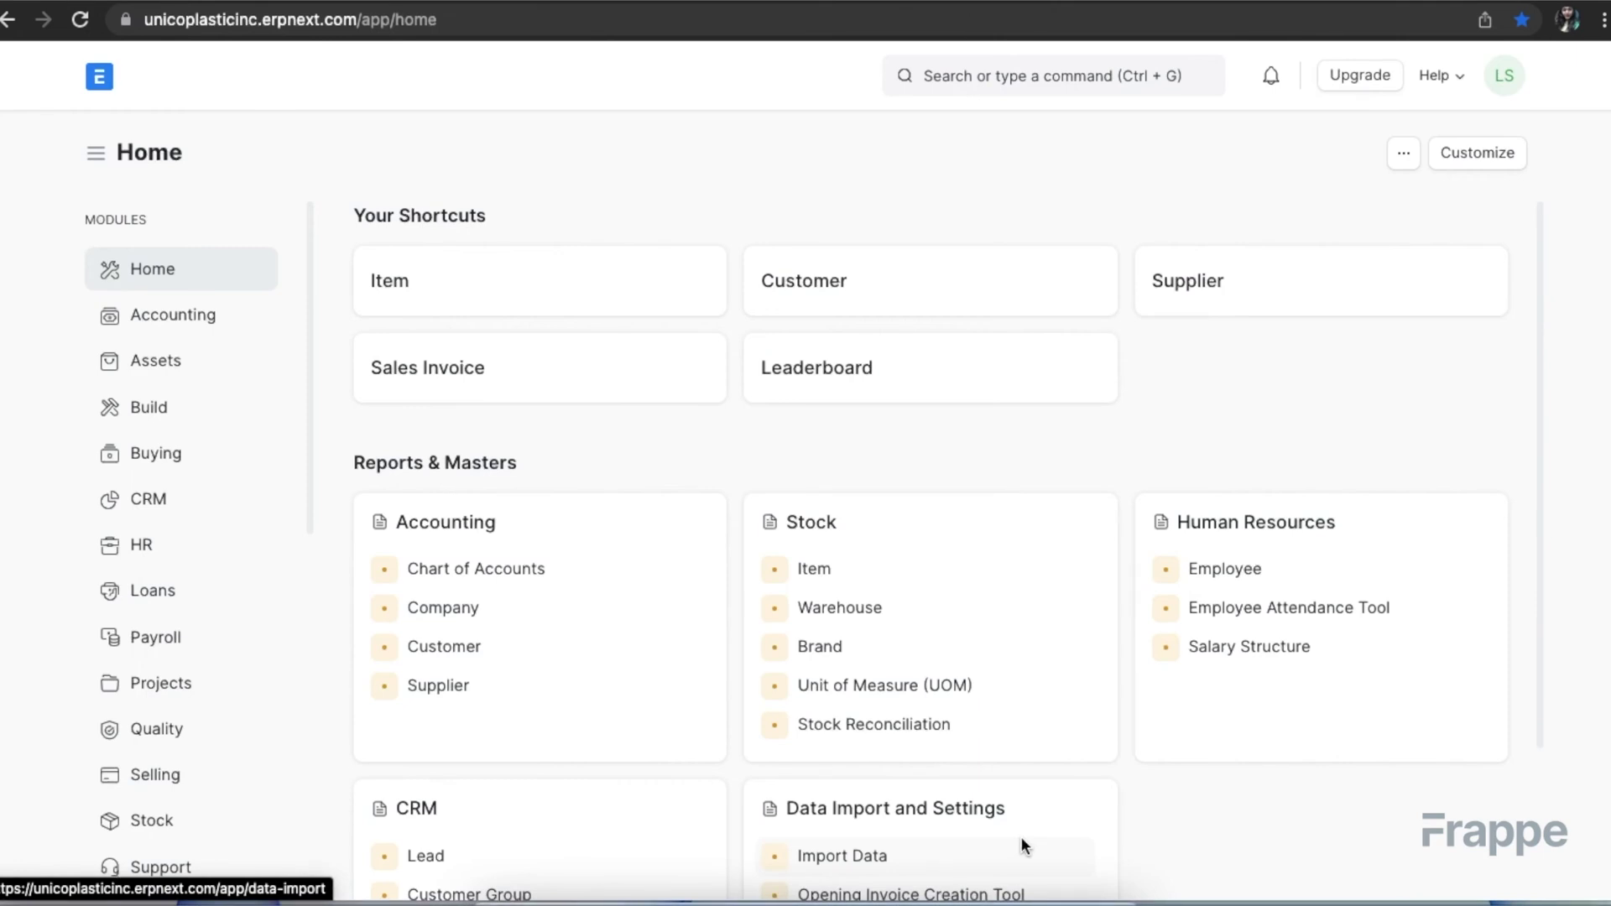
Step: Open onboarding project PROJ-0004 from the Projects workspace and start a new task from its Connections
{"action": "left_click", "coordinate": [202, 682]}
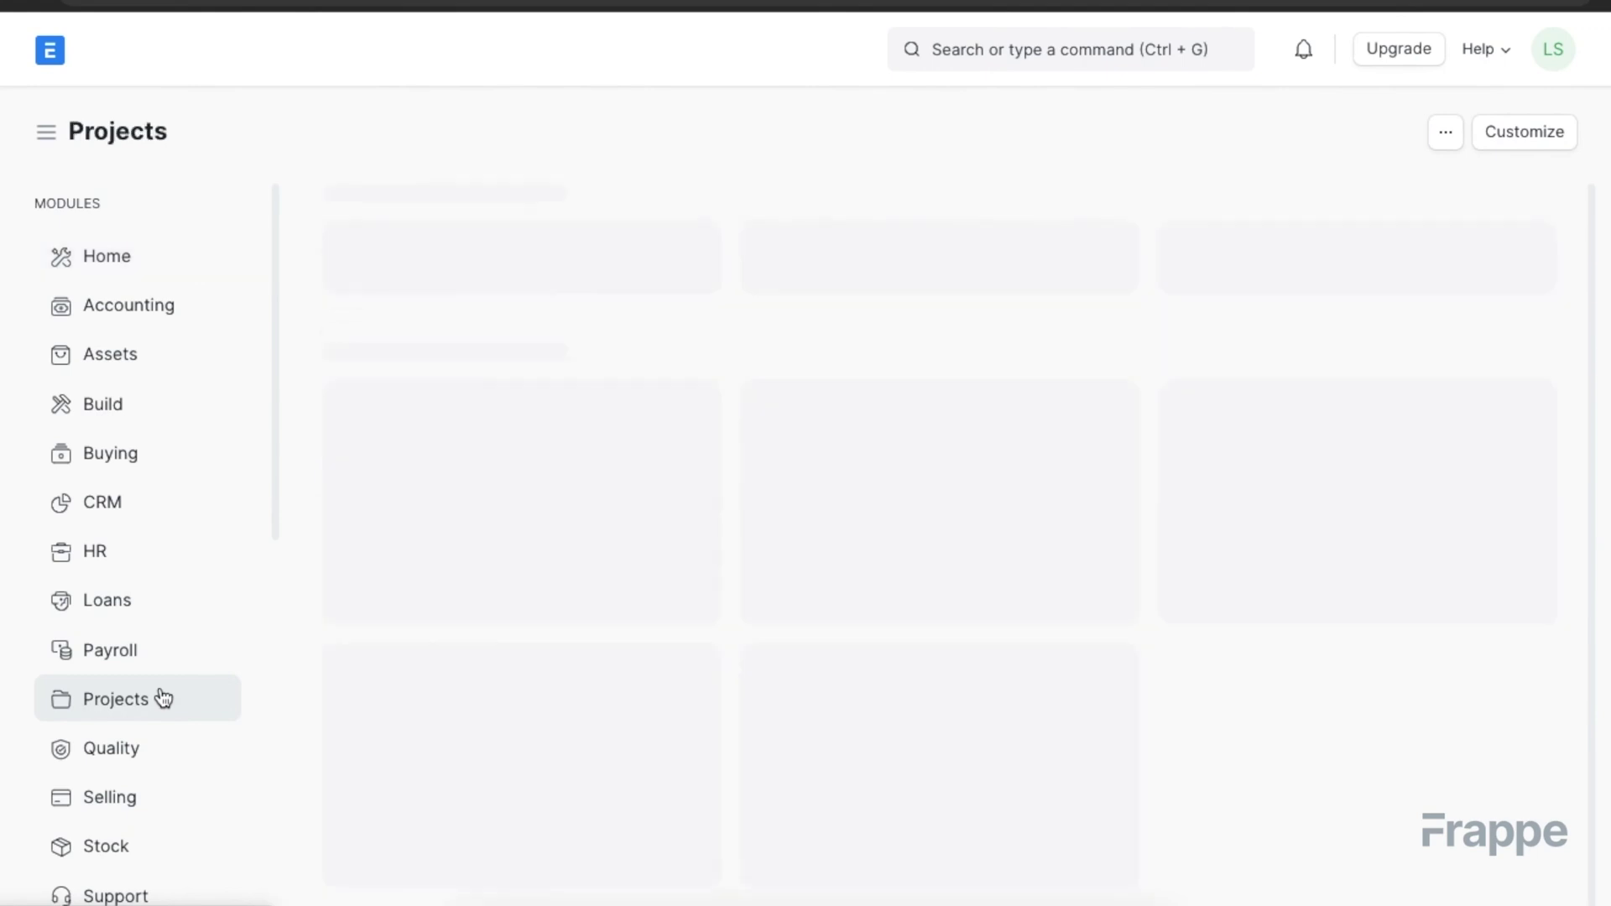
{"action": "scroll", "coordinate": [739, 774], "scroll_direction": "down", "scroll_amount": 3}
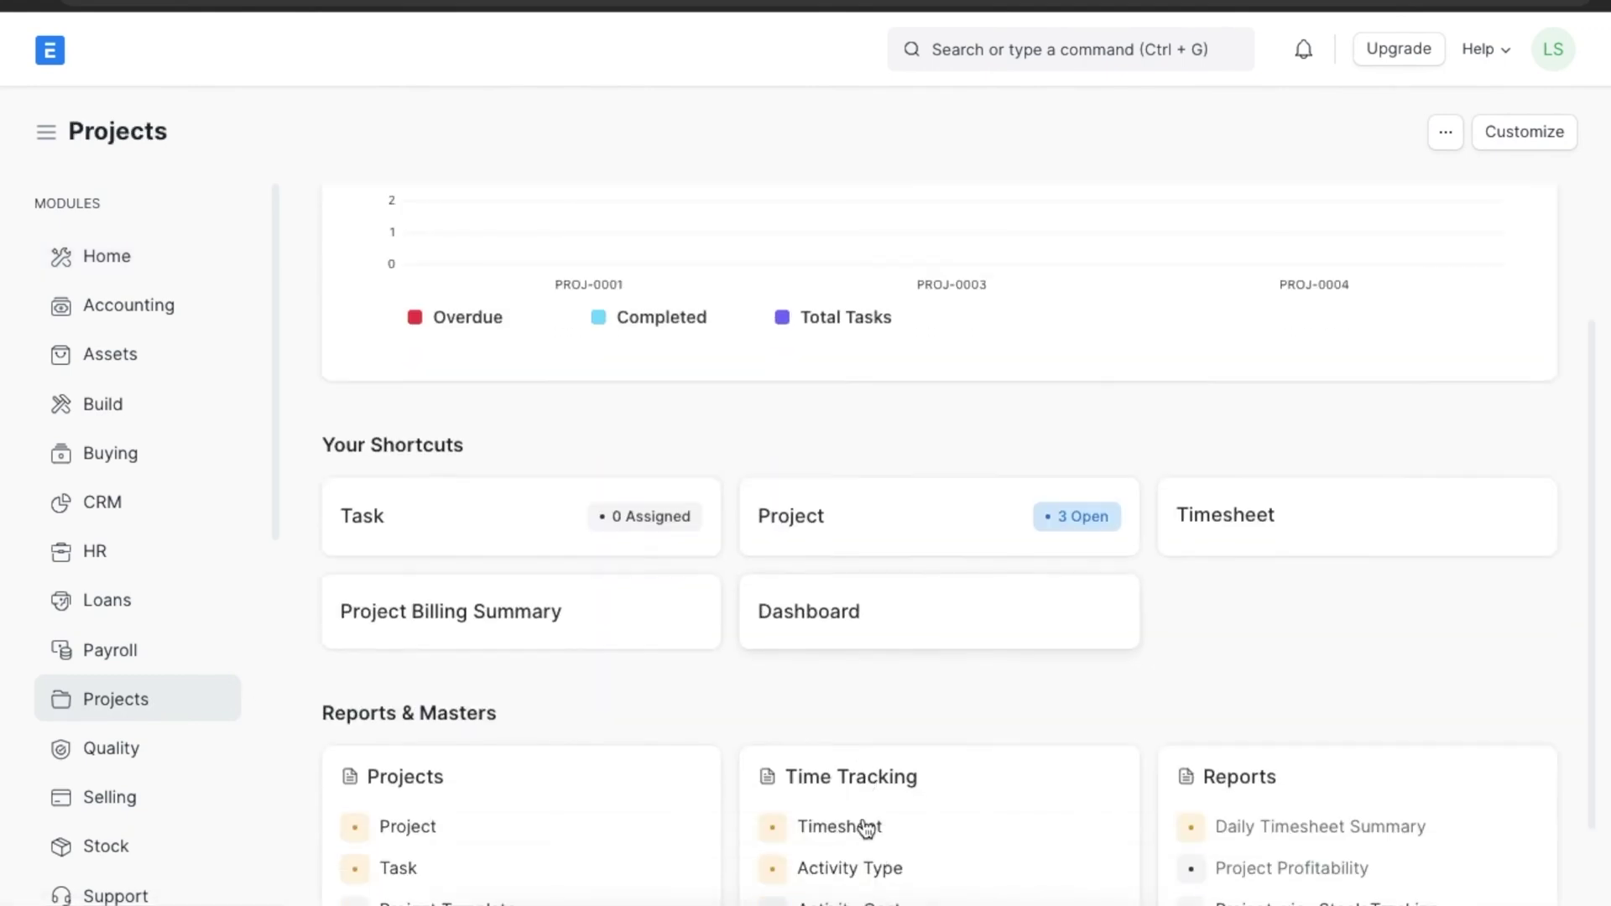
{"action": "left_click", "coordinate": [482, 765]}
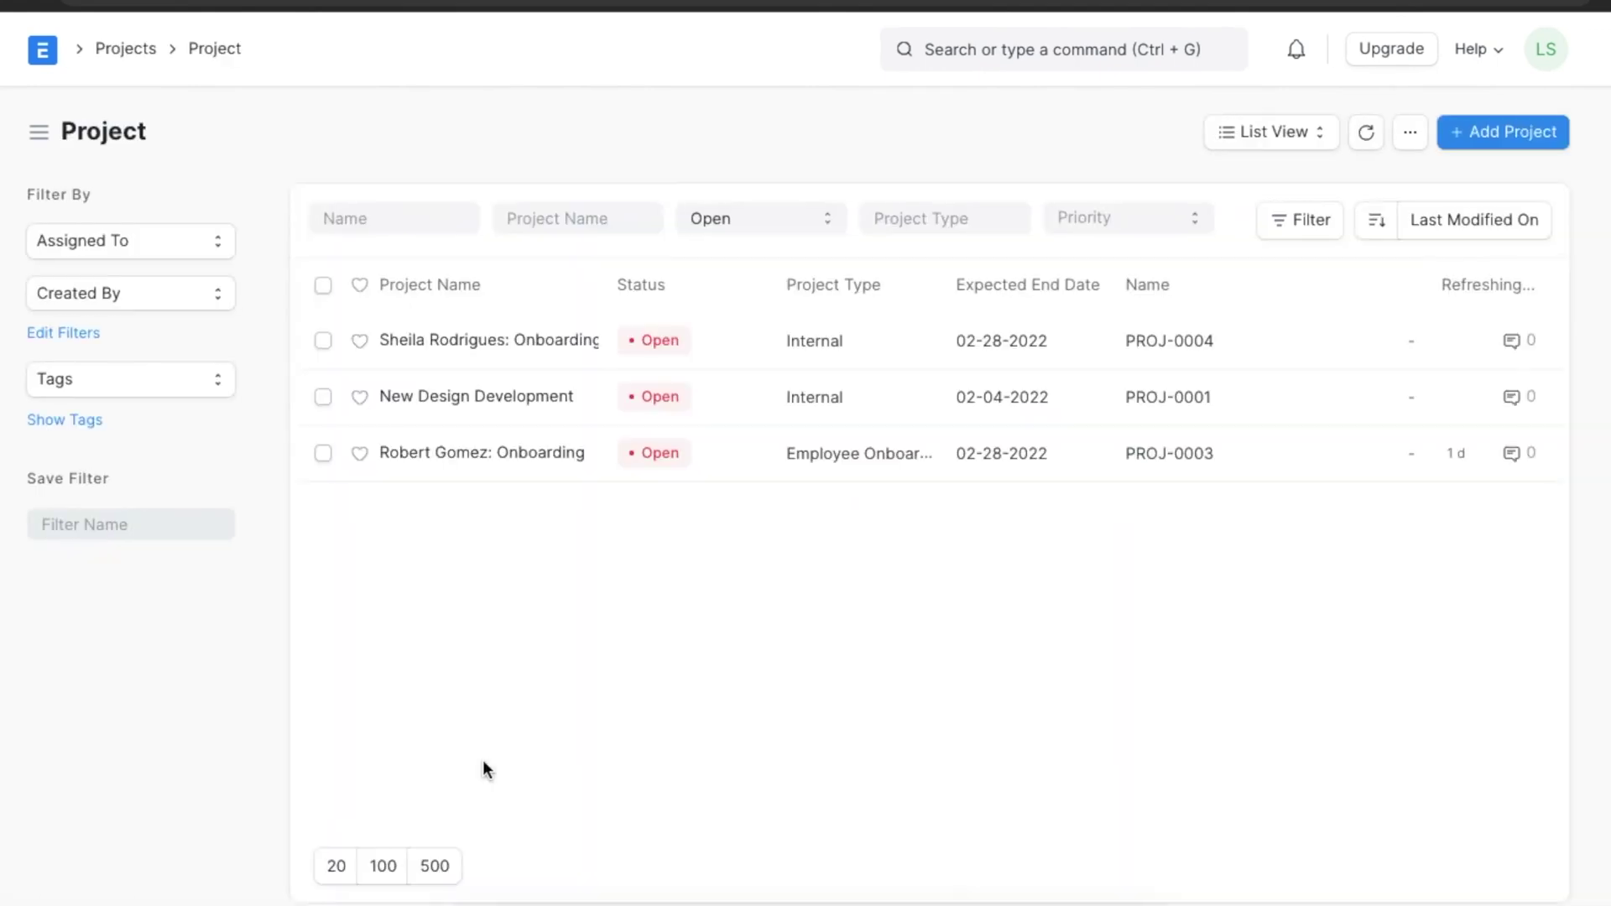
{"action": "left_click", "coordinate": [483, 342]}
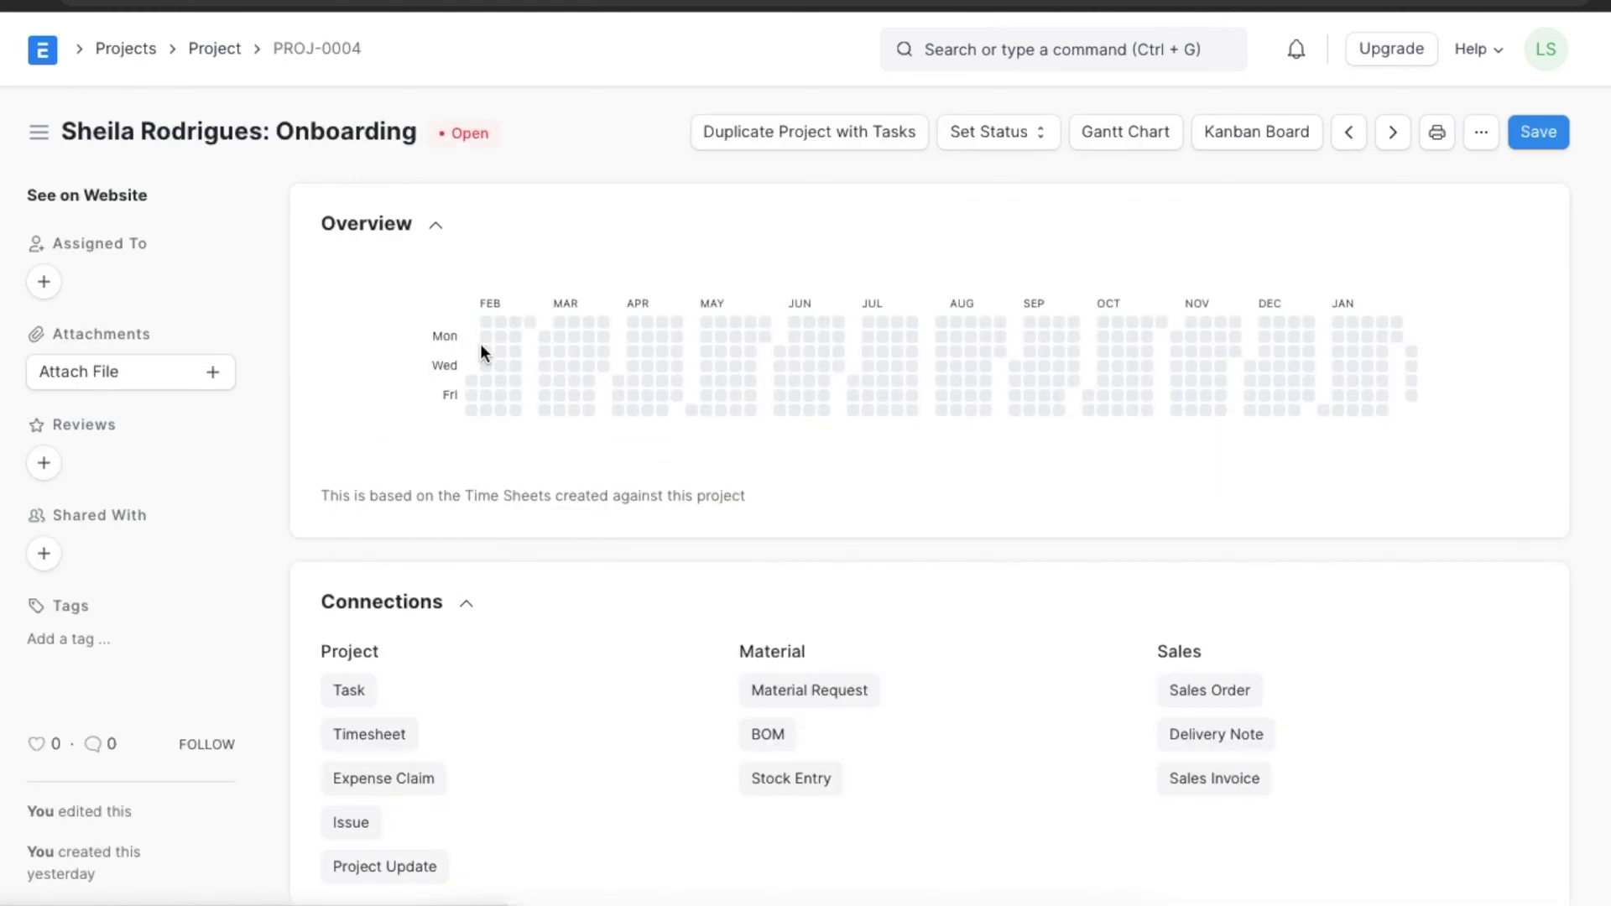
{"action": "scroll", "coordinate": [869, 552], "scroll_direction": "down", "scroll_amount": 3}
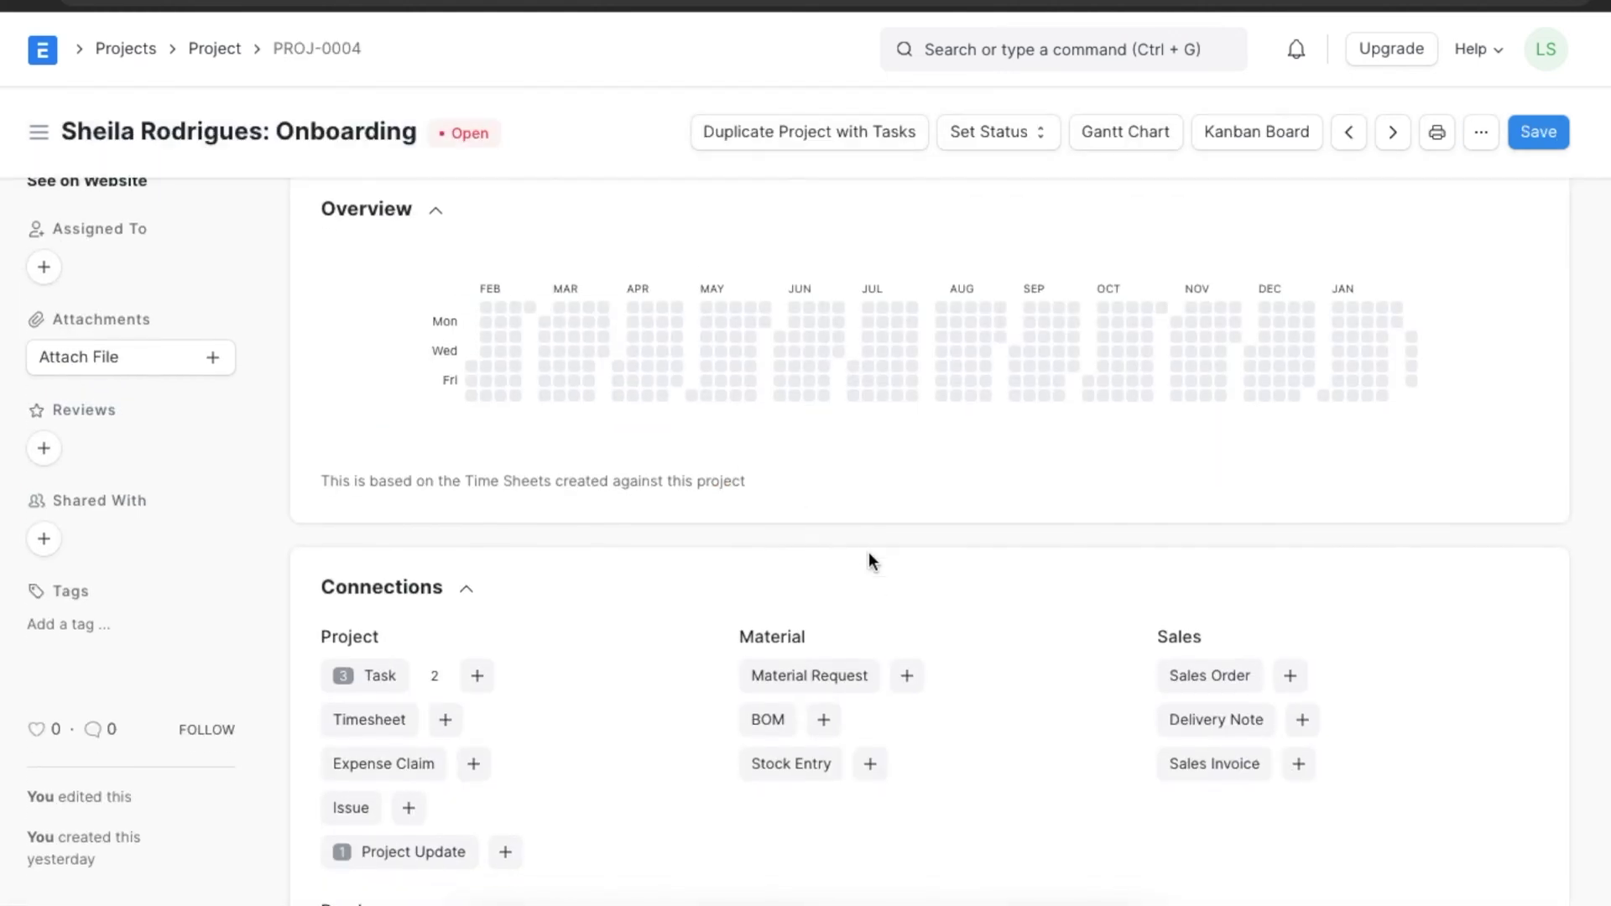
{"action": "scroll", "coordinate": [871, 563], "scroll_direction": "down", "scroll_amount": 2}
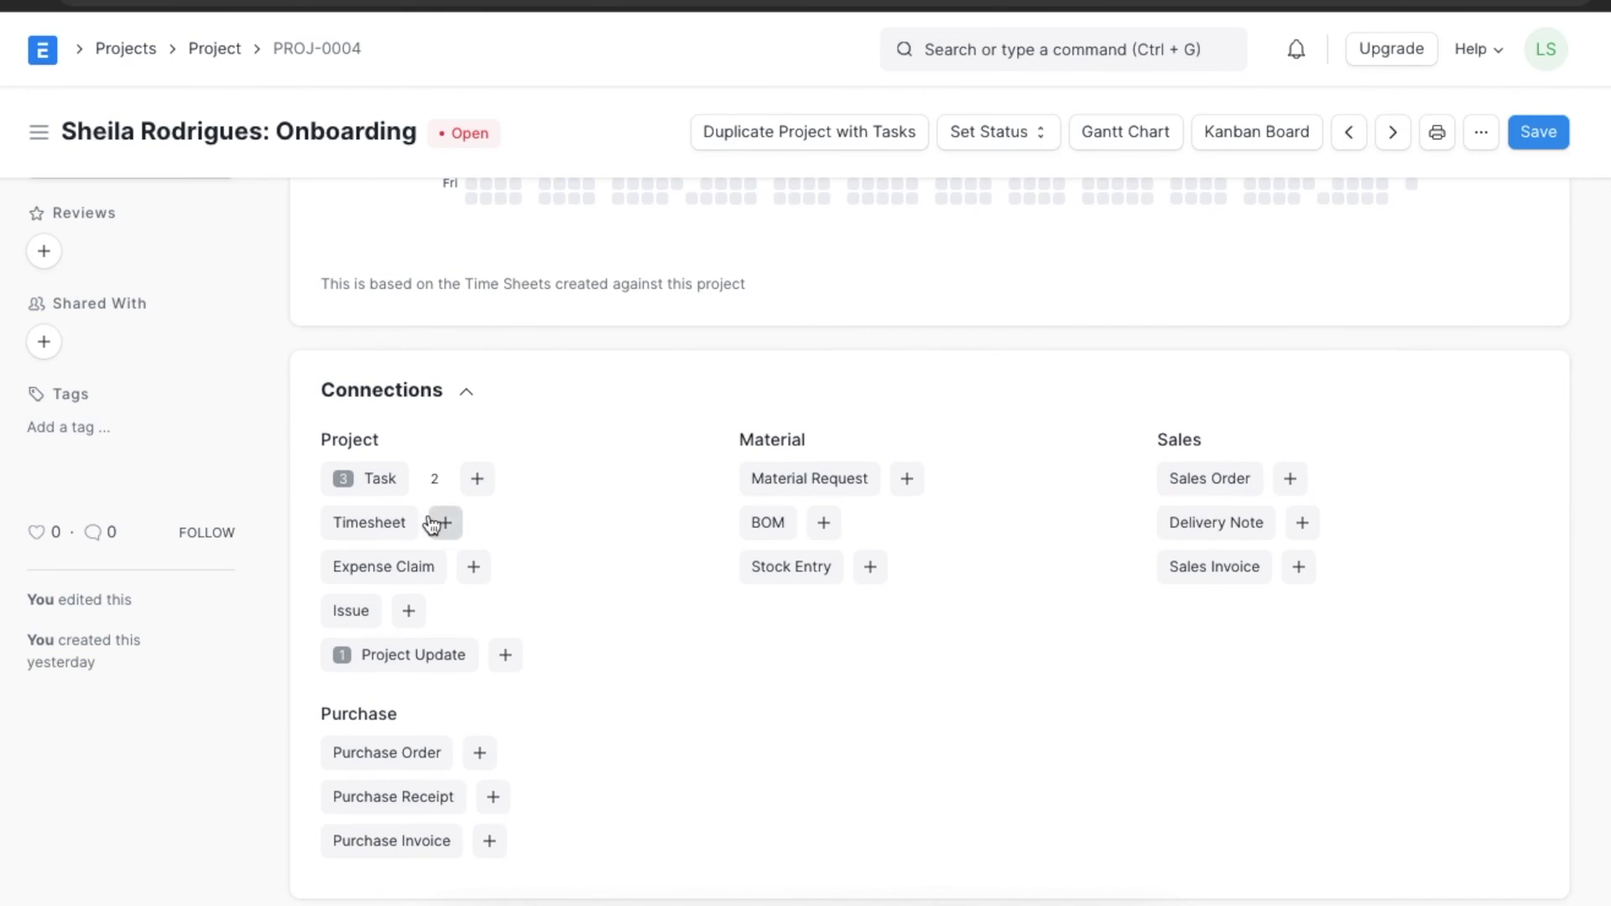
{"action": "left_click", "coordinate": [479, 480]}
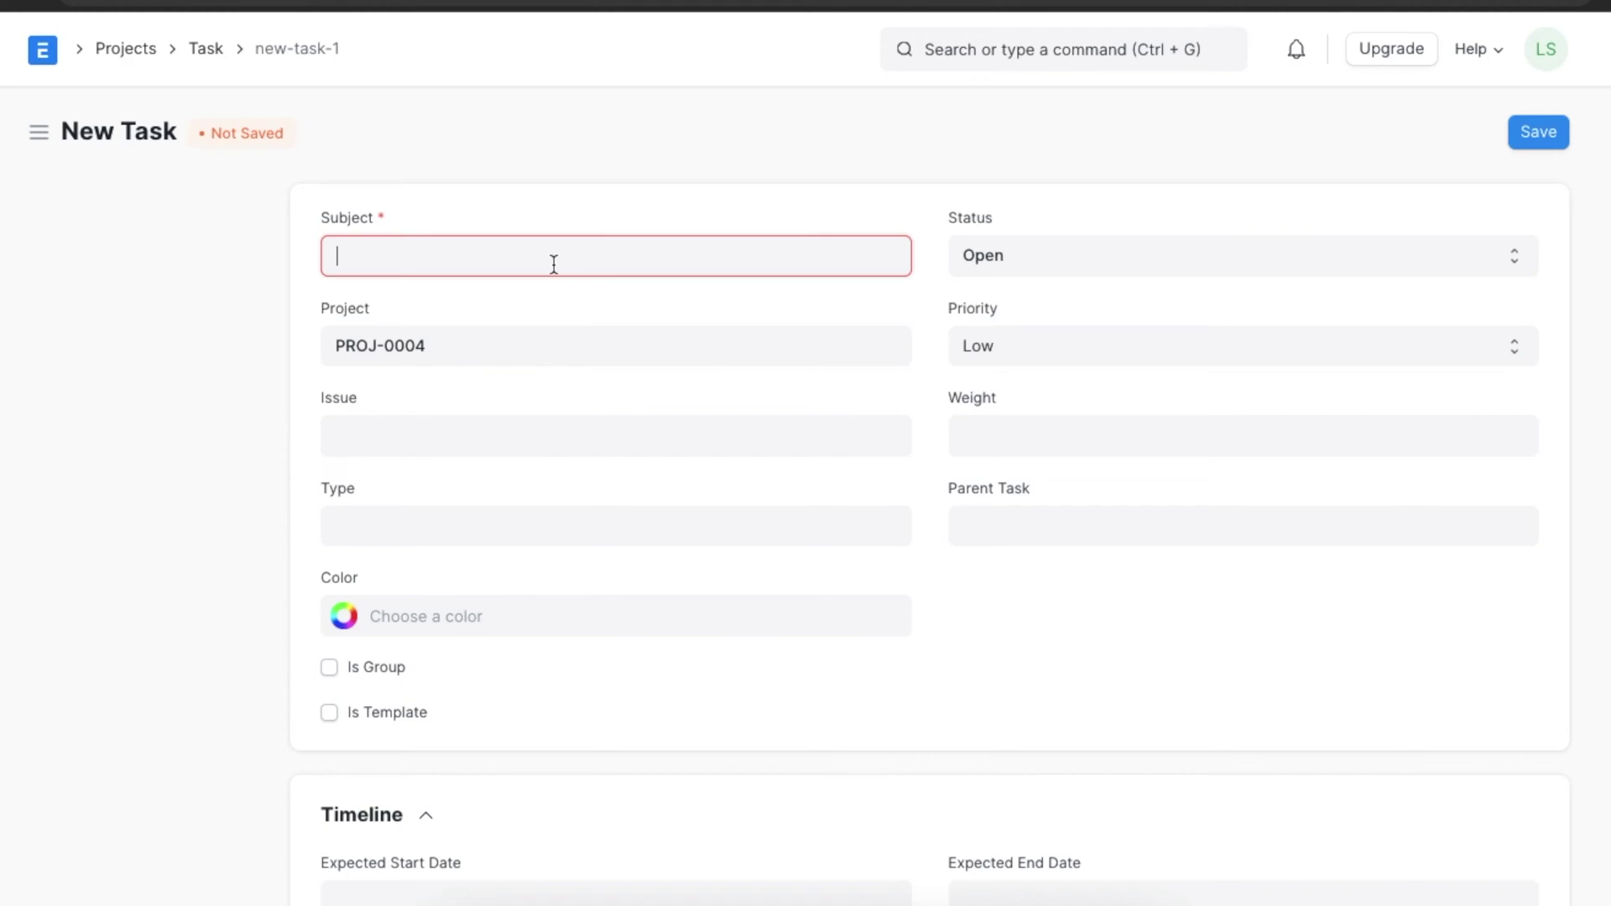
Step: Enter 'Conduct Orientation Session' as the new task's subject
{"action": "type", "text": "Conduct Orientat"}
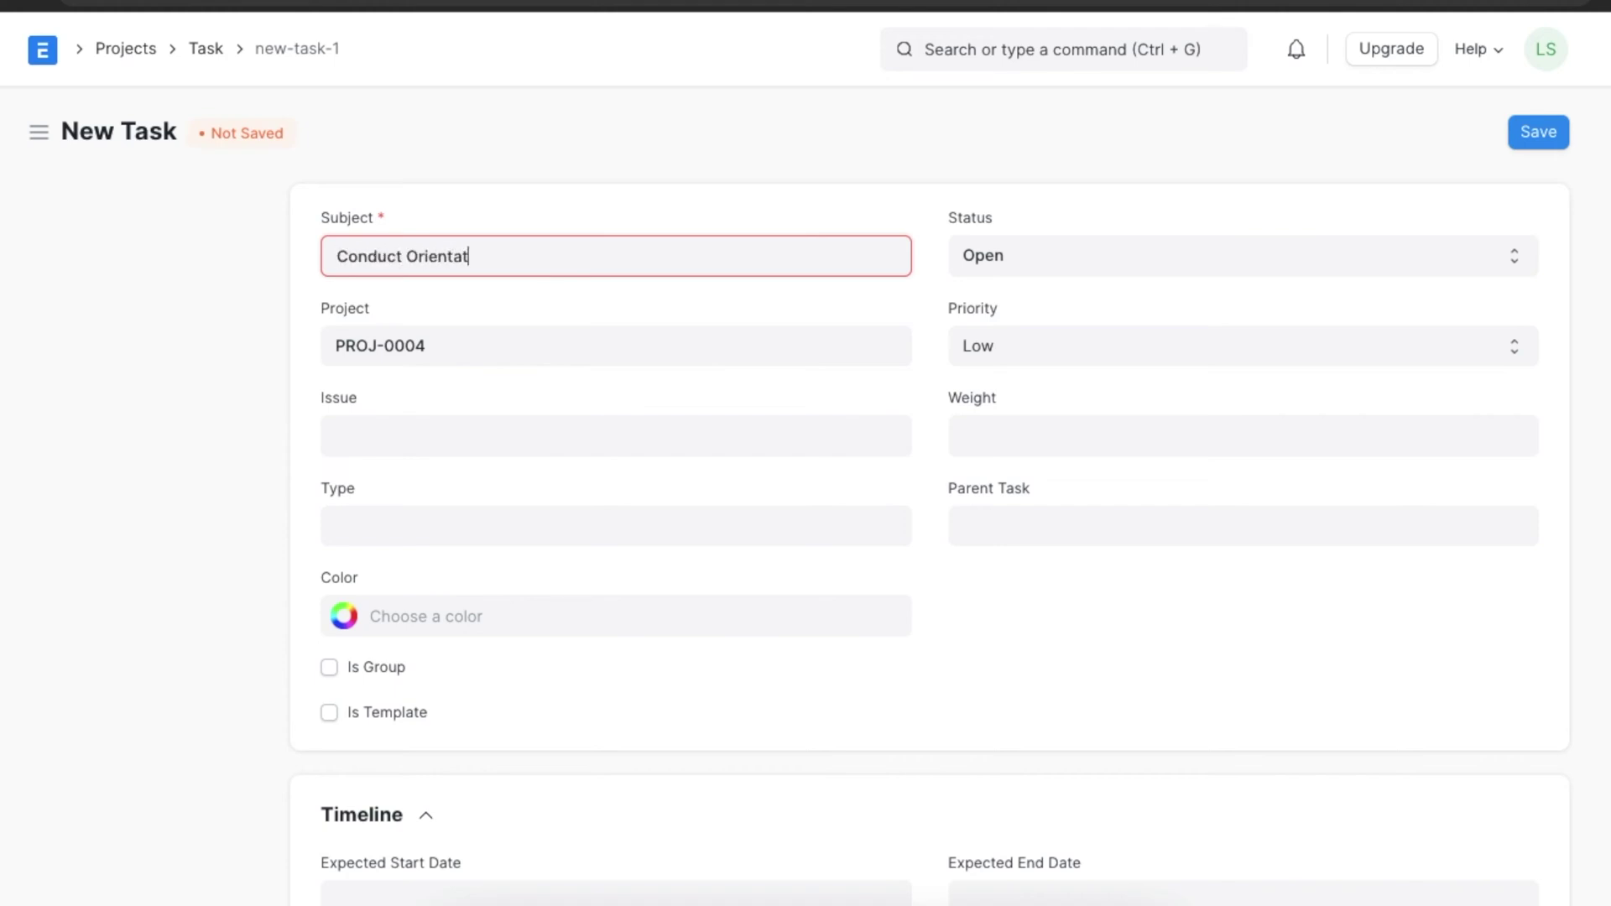
{"action": "type", "text": "ion Session"}
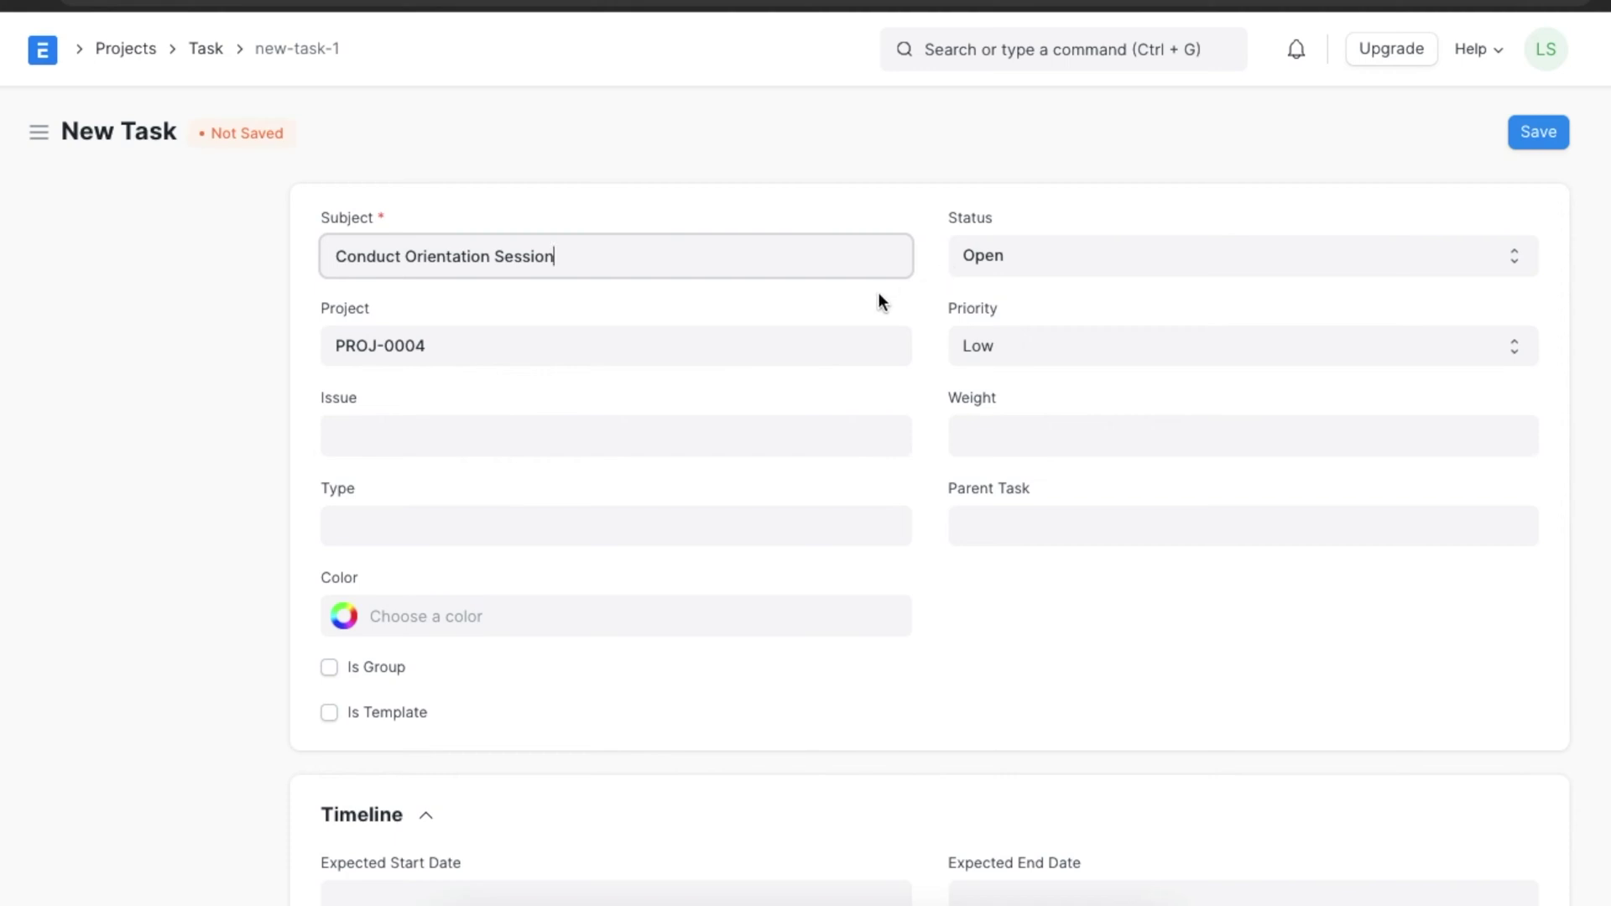
Step: Set the task Type to Internal, leaving Issue empty
{"action": "left_click", "coordinate": [744, 421]}
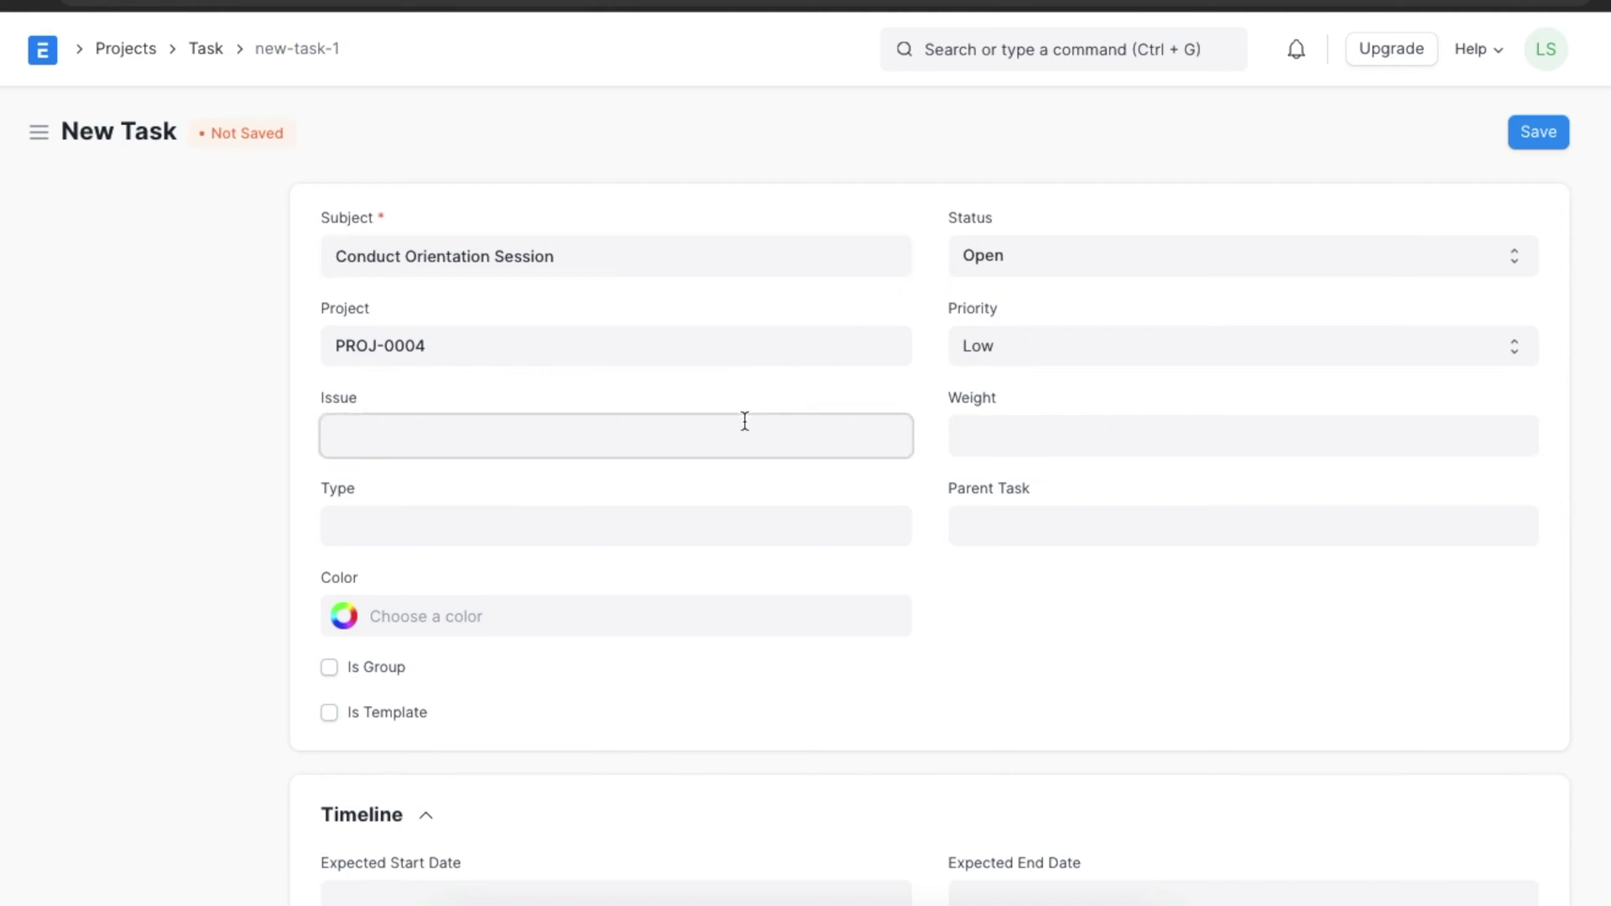
{"action": "left_click", "coordinate": [697, 395]}
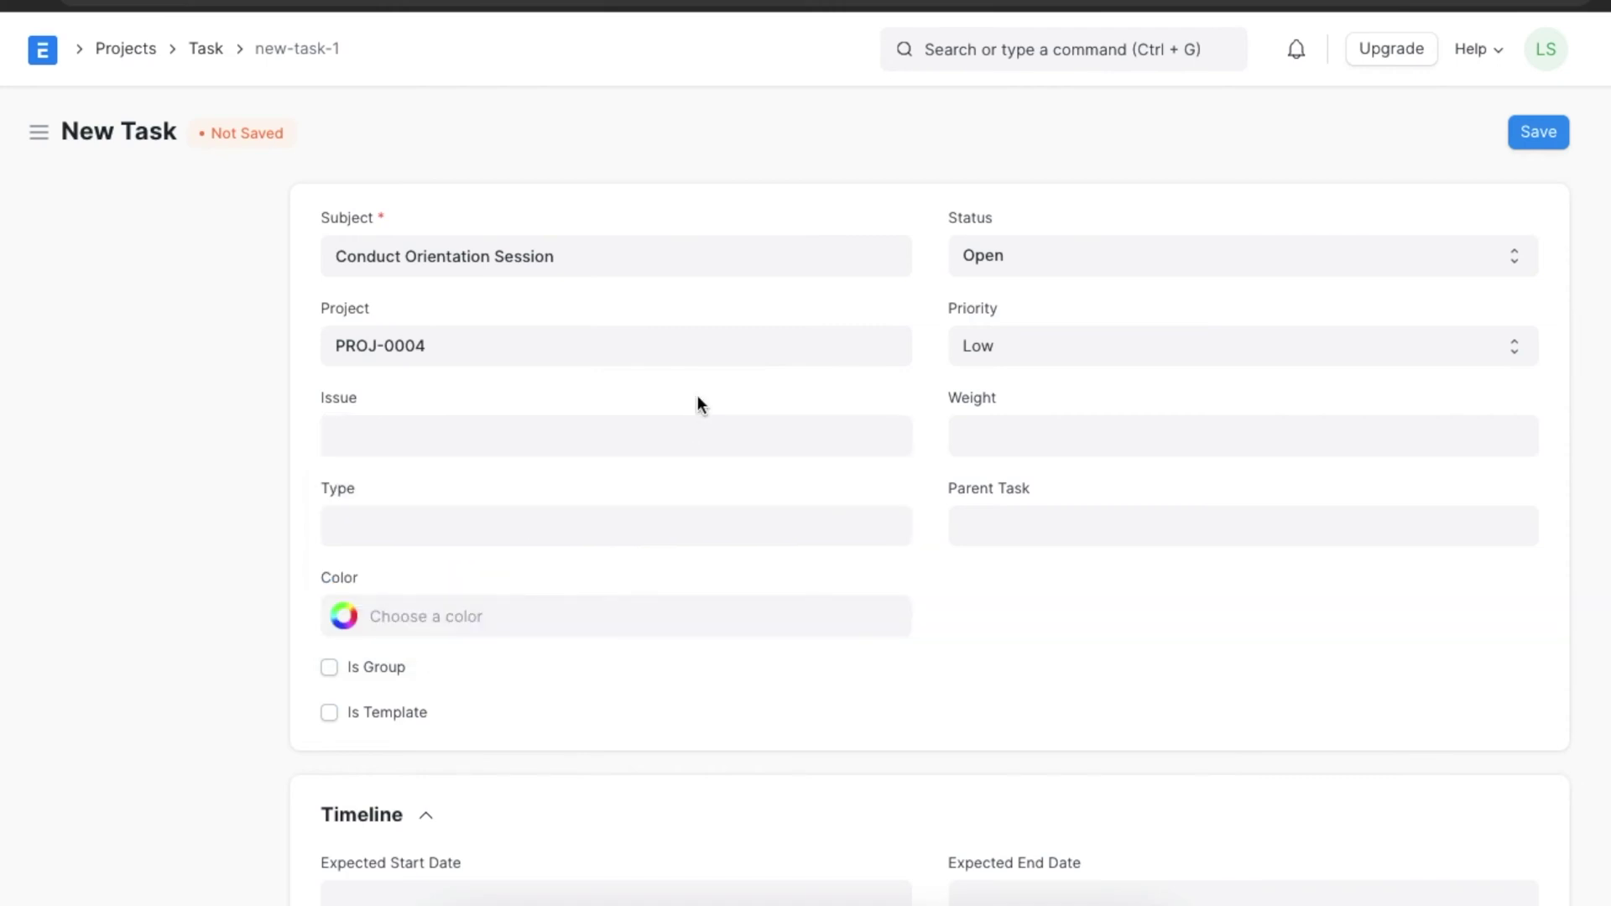
{"action": "left_click", "coordinate": [633, 516]}
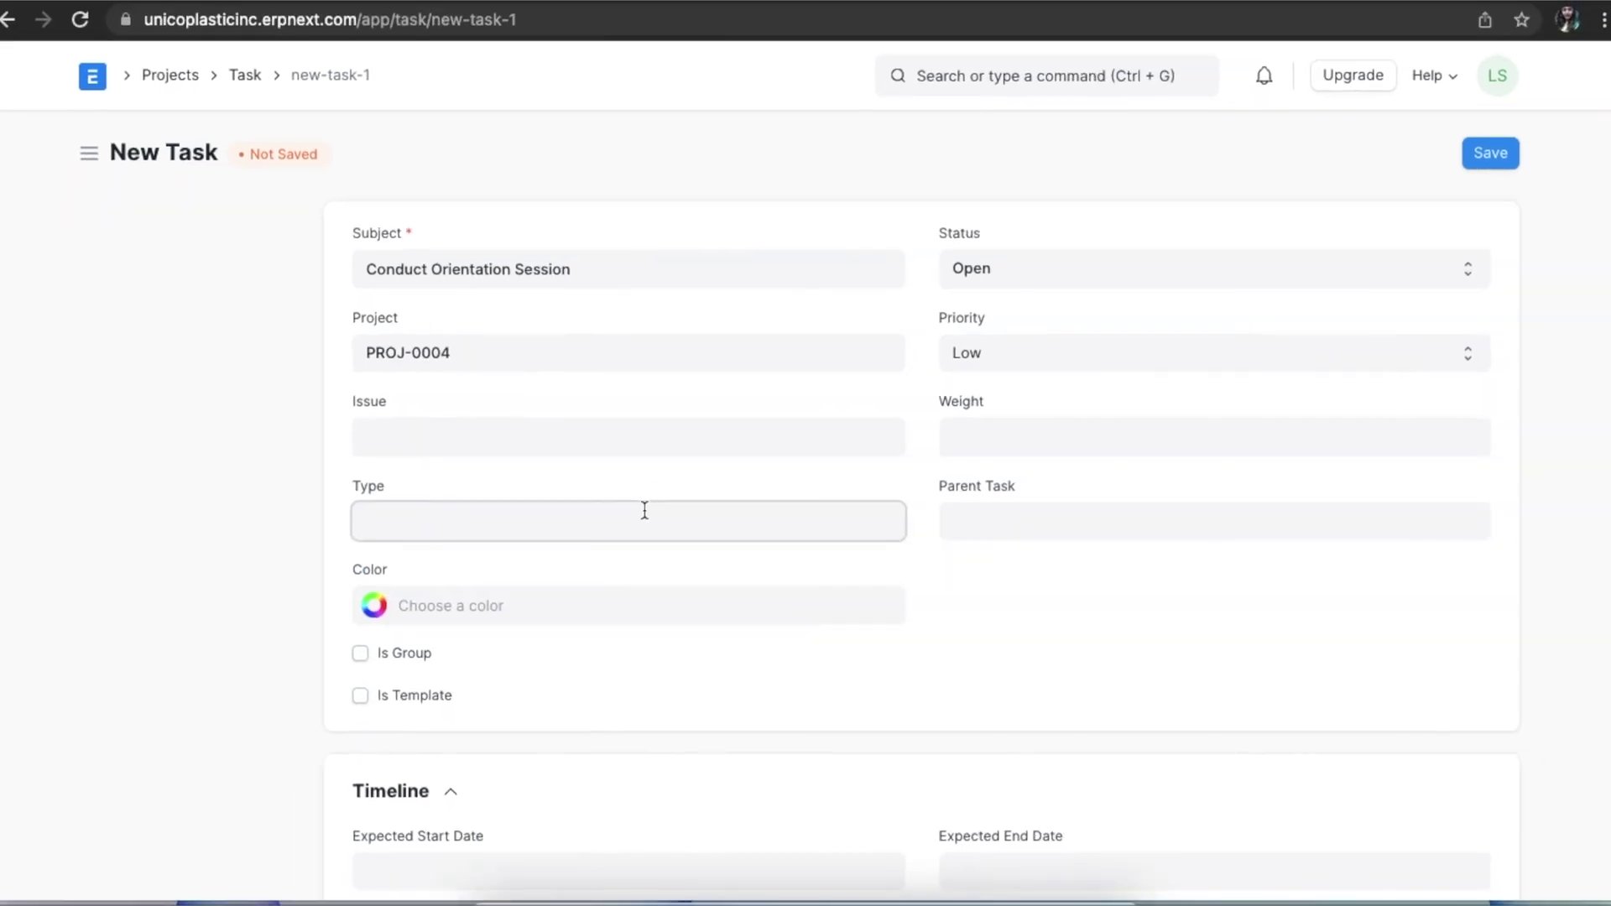
{"action": "left_click", "coordinate": [424, 558]}
{"action": "left_click", "coordinate": [945, 567]}
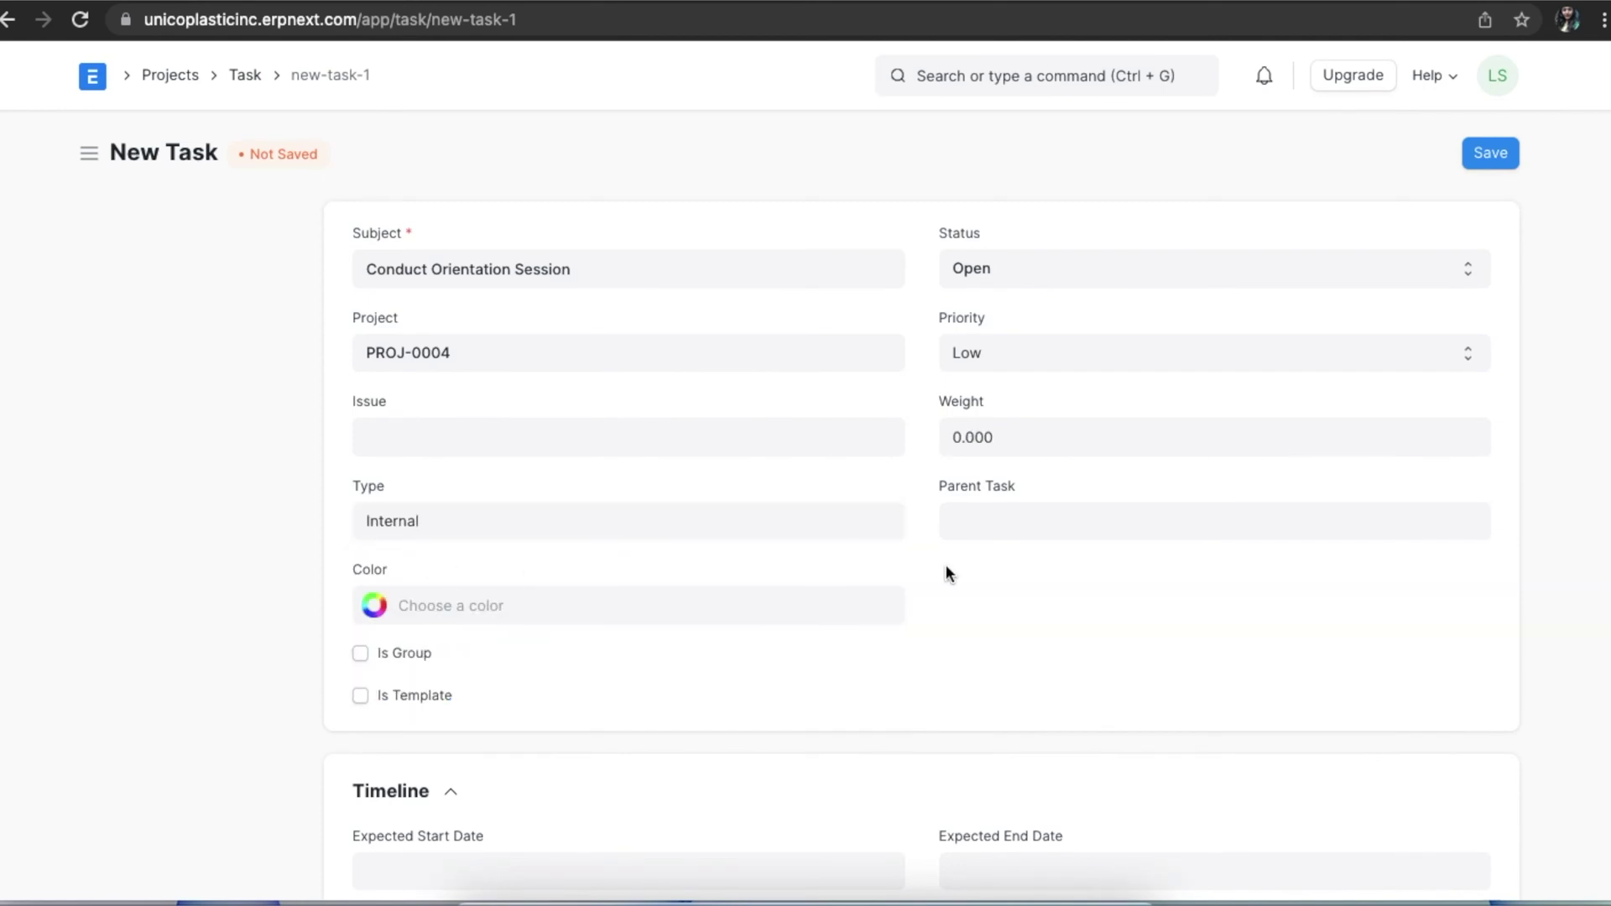
Step: Give the task the pale green colour #d6dea9 and tick Is Template
{"action": "left_click", "coordinate": [425, 596]}
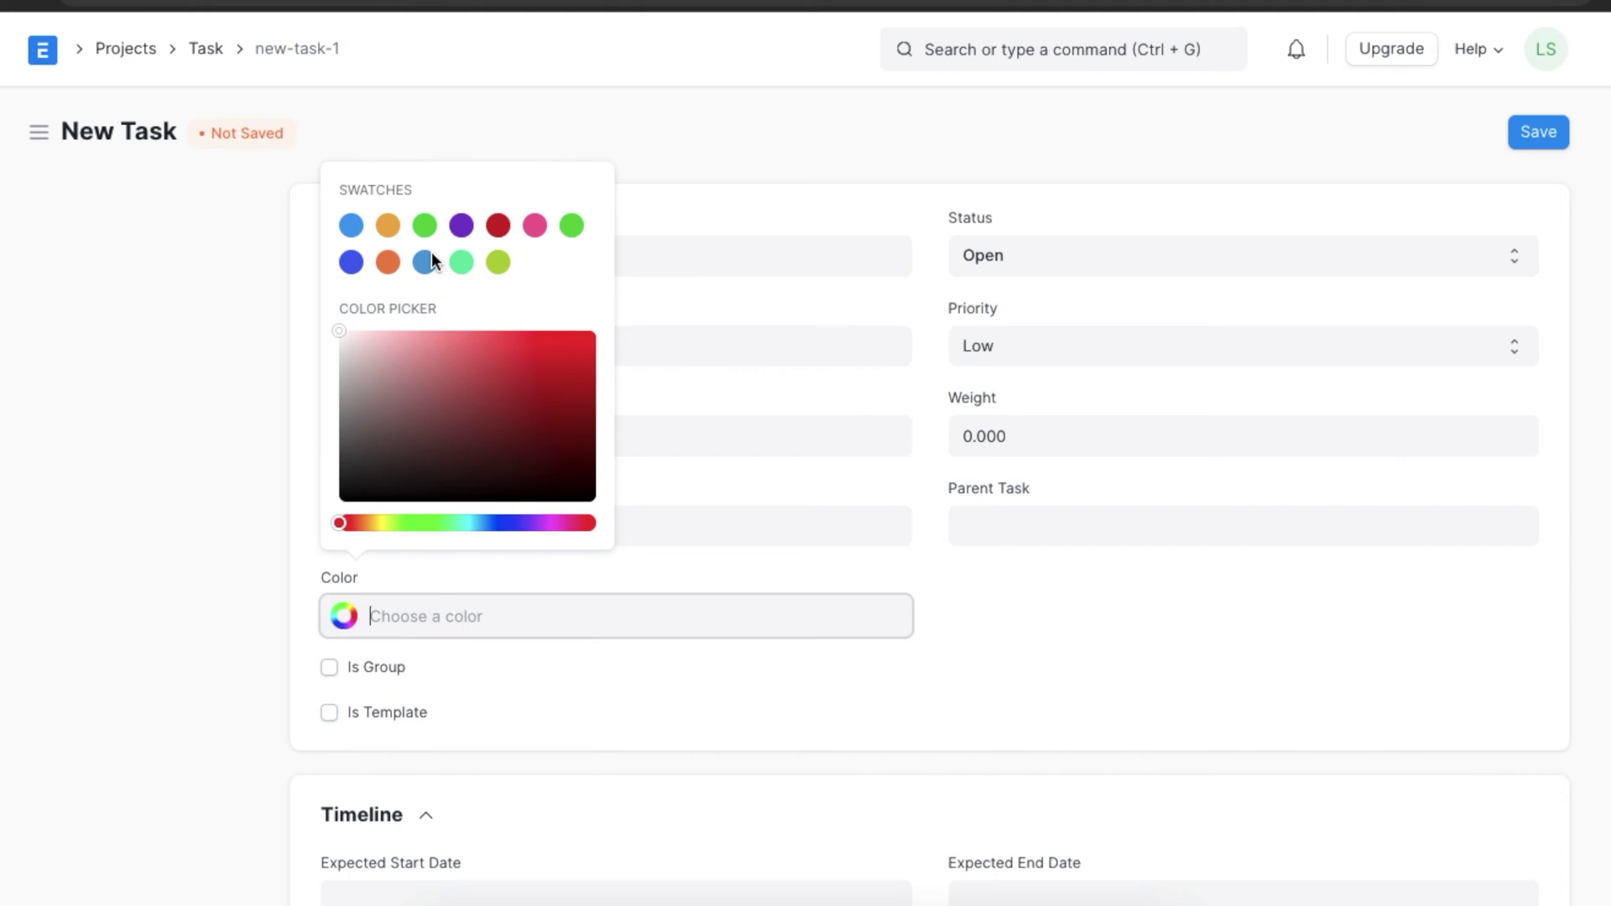
{"action": "left_click", "coordinate": [499, 263]}
{"action": "left_click", "coordinate": [401, 354]}
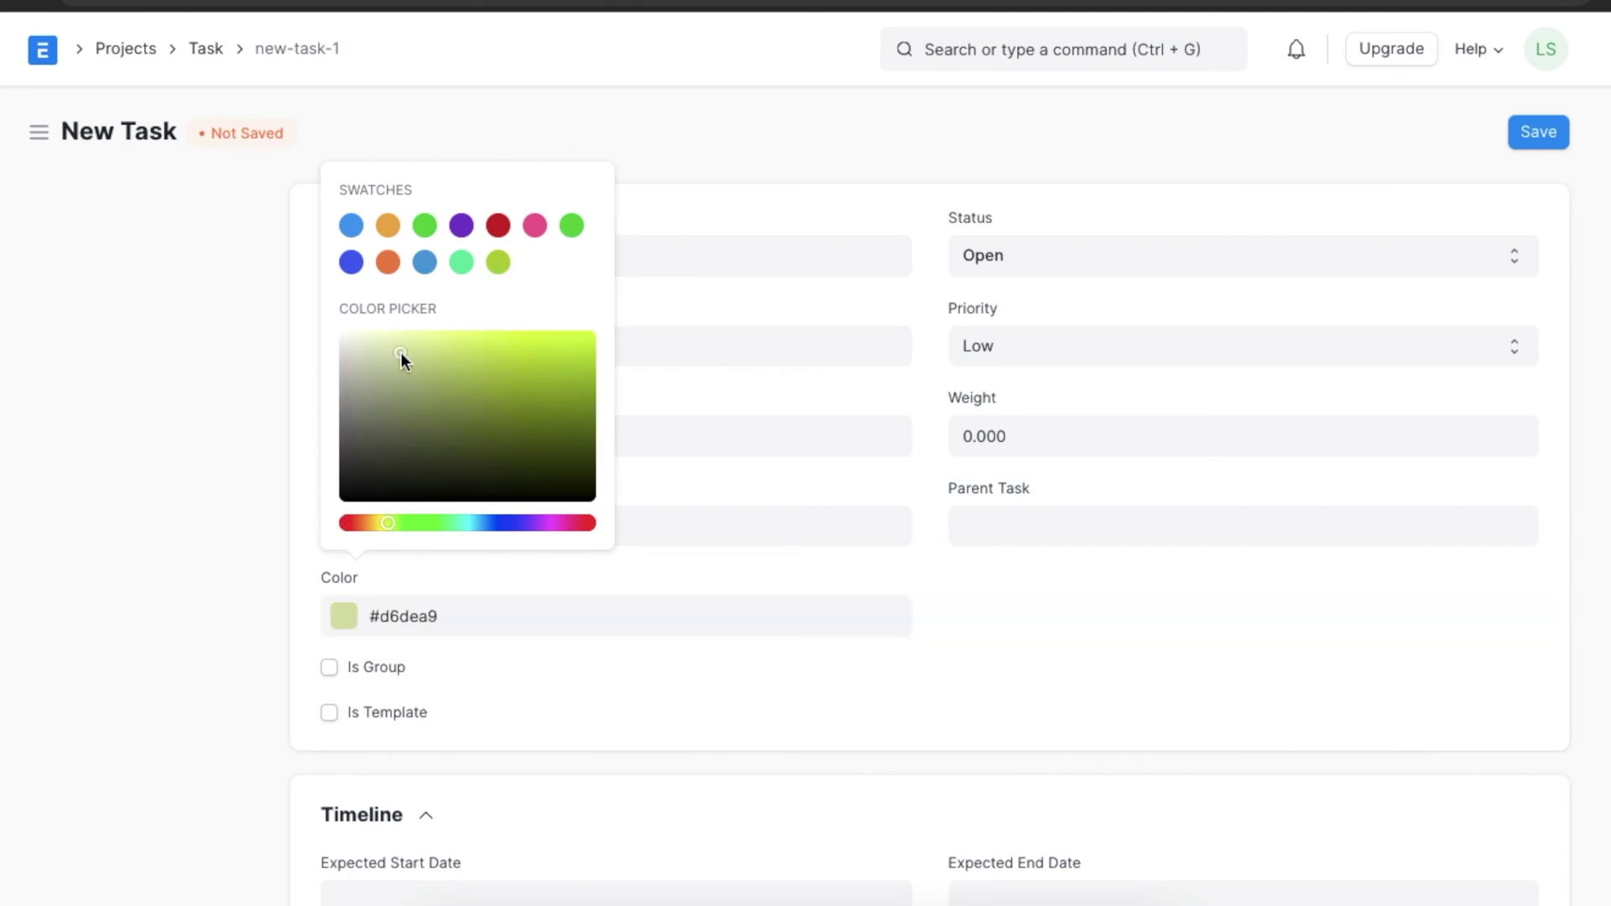
{"action": "left_click", "coordinate": [684, 550]}
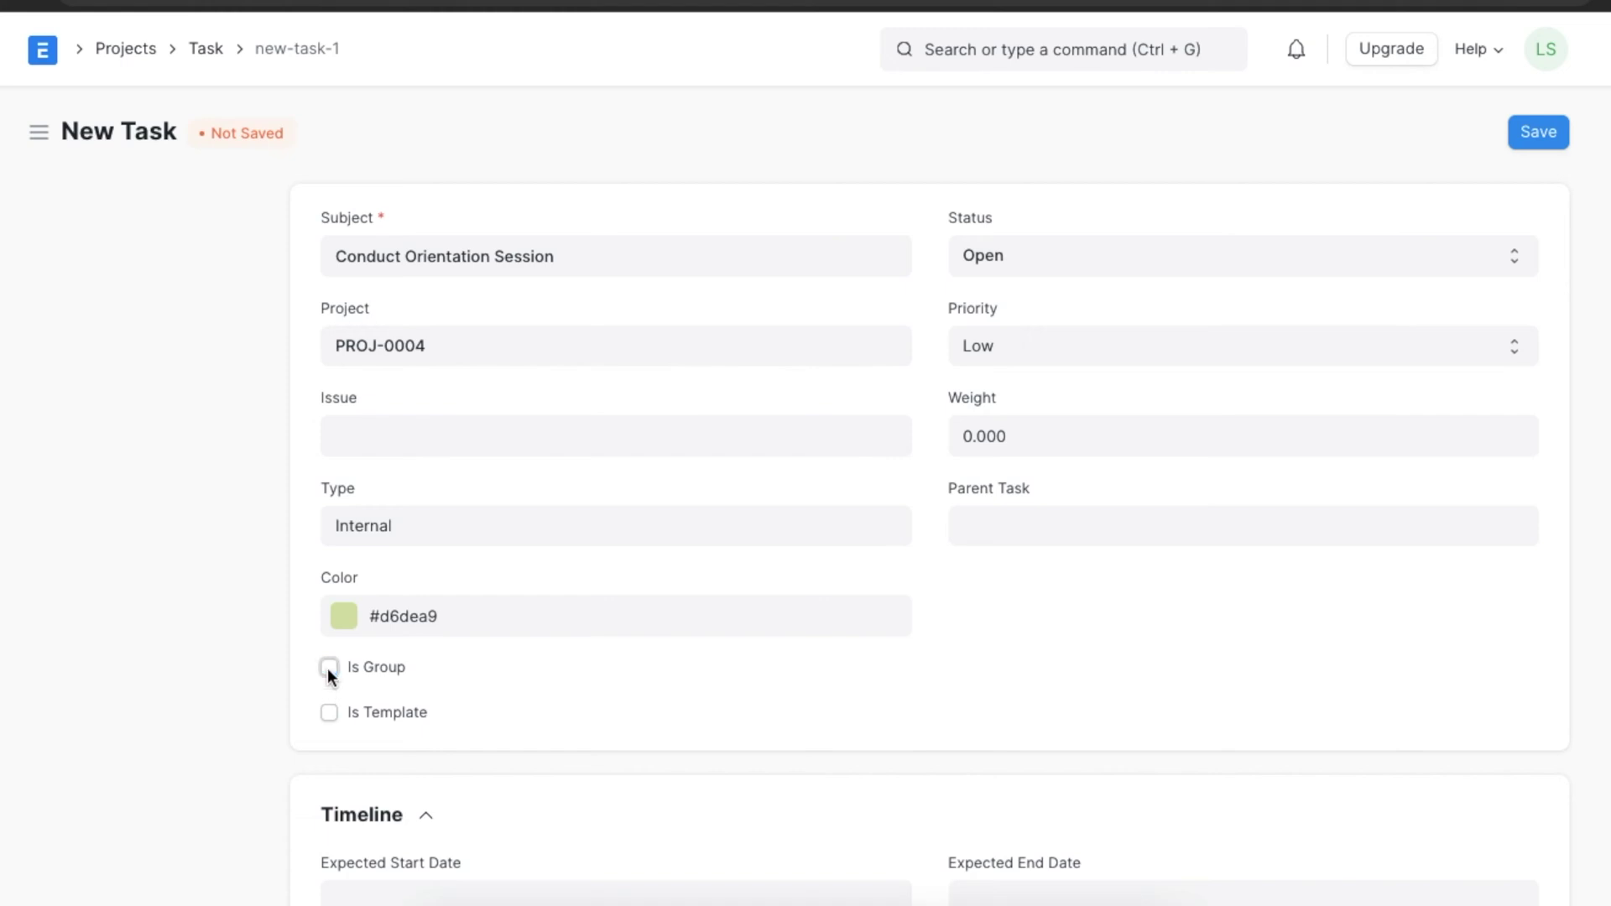
{"action": "left_click", "coordinate": [329, 715]}
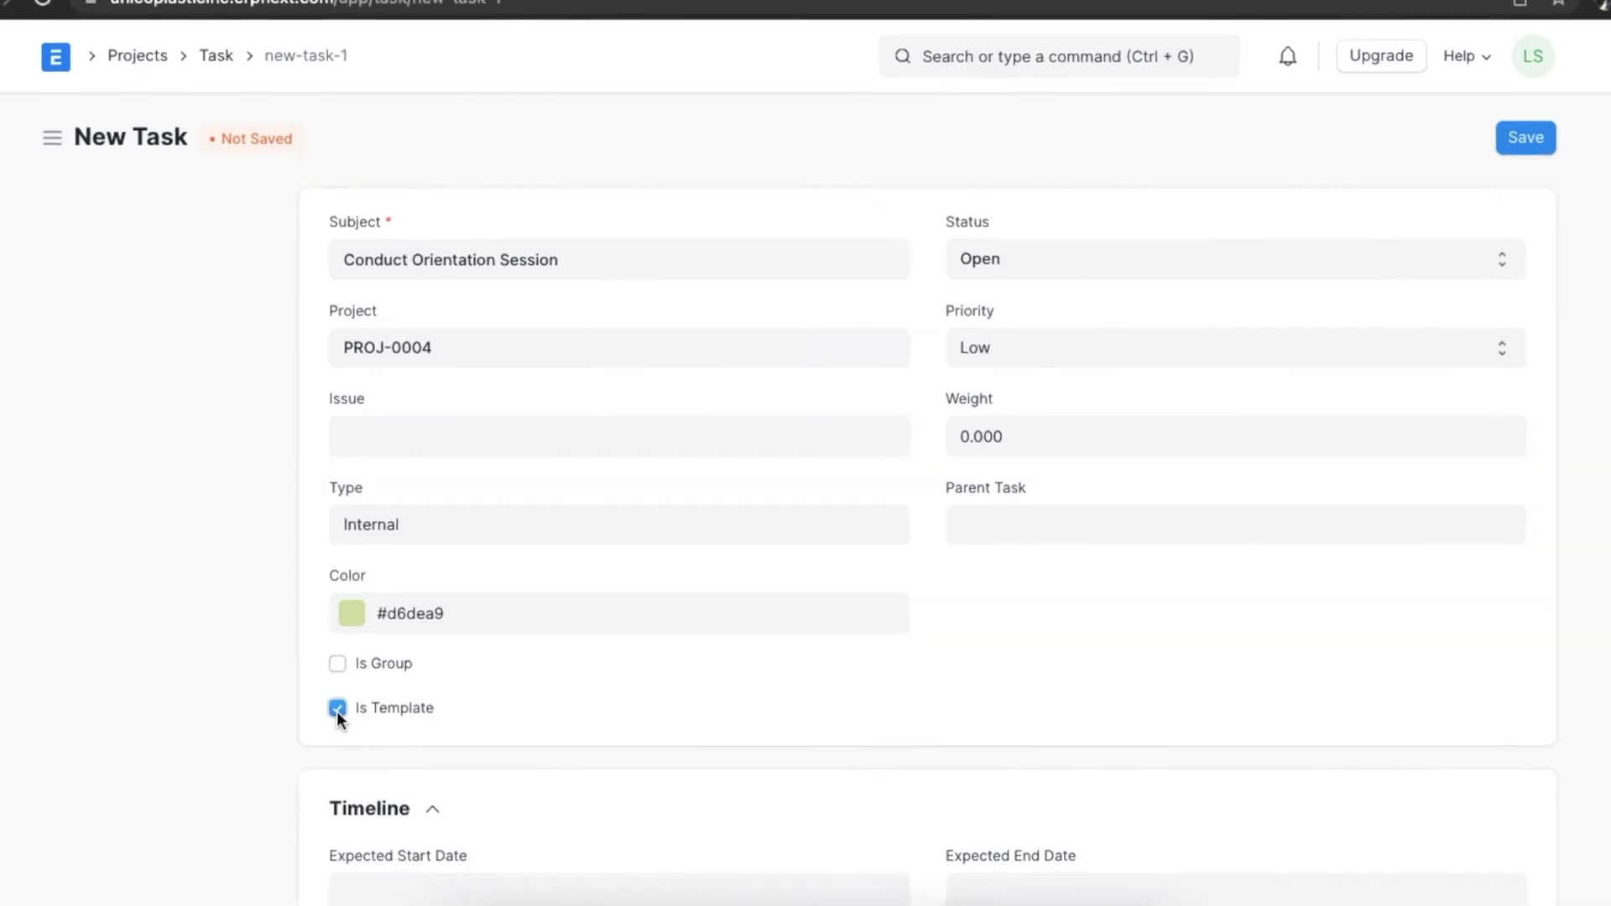
Step: Untick Is Template and set the task priority to Medium
{"action": "left_click", "coordinate": [337, 709]}
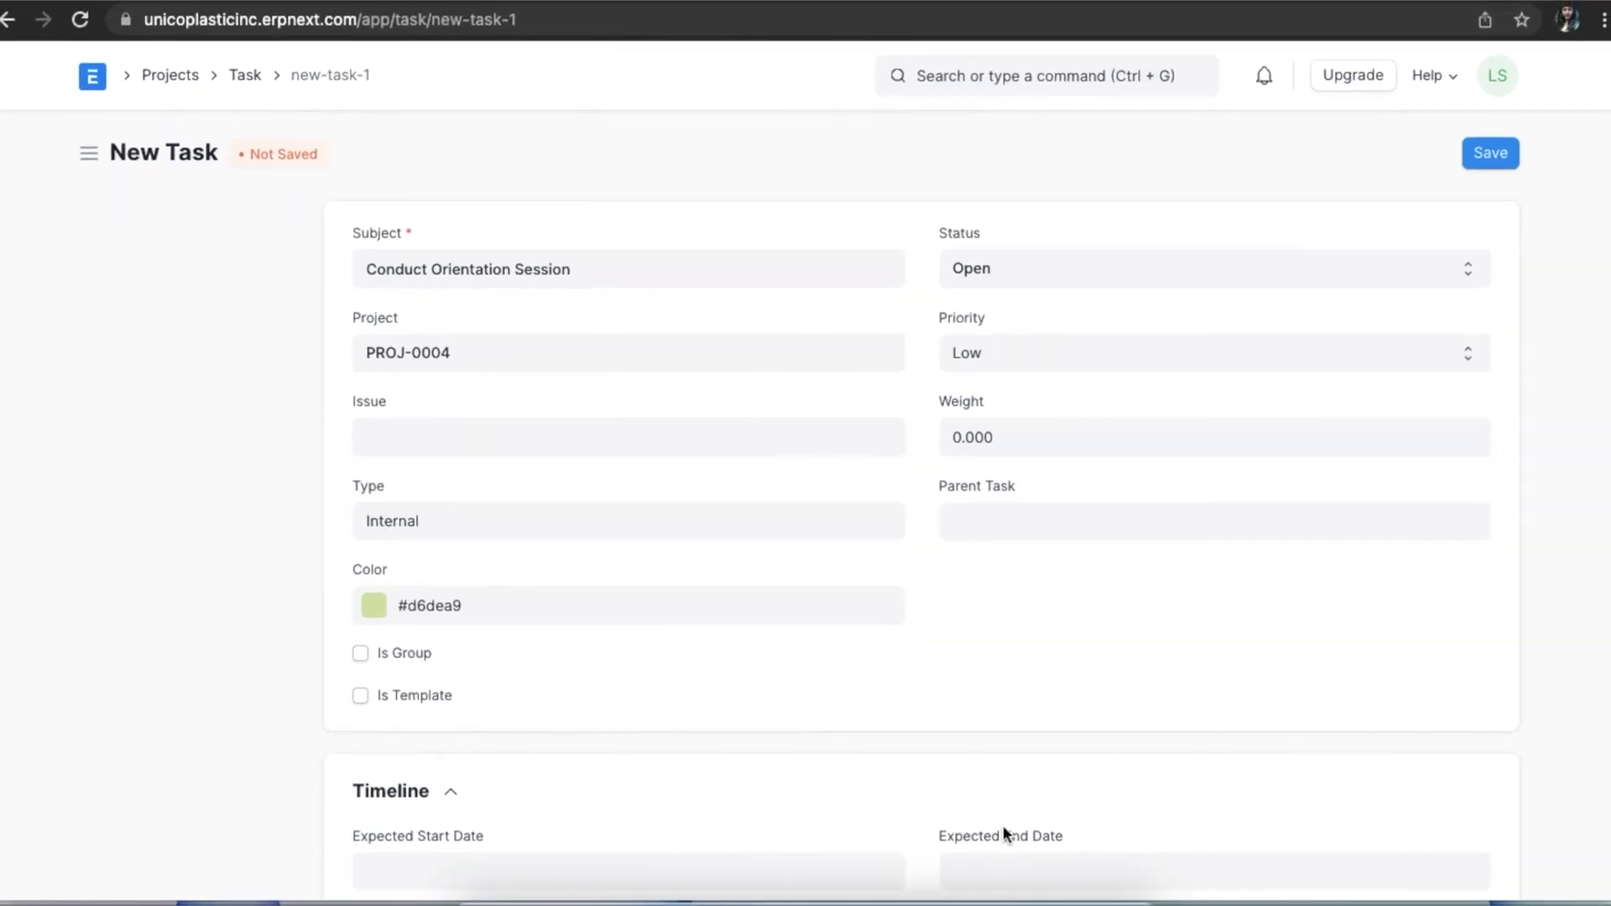
{"action": "left_click", "coordinate": [1032, 351]}
{"action": "left_click", "coordinate": [1029, 372]}
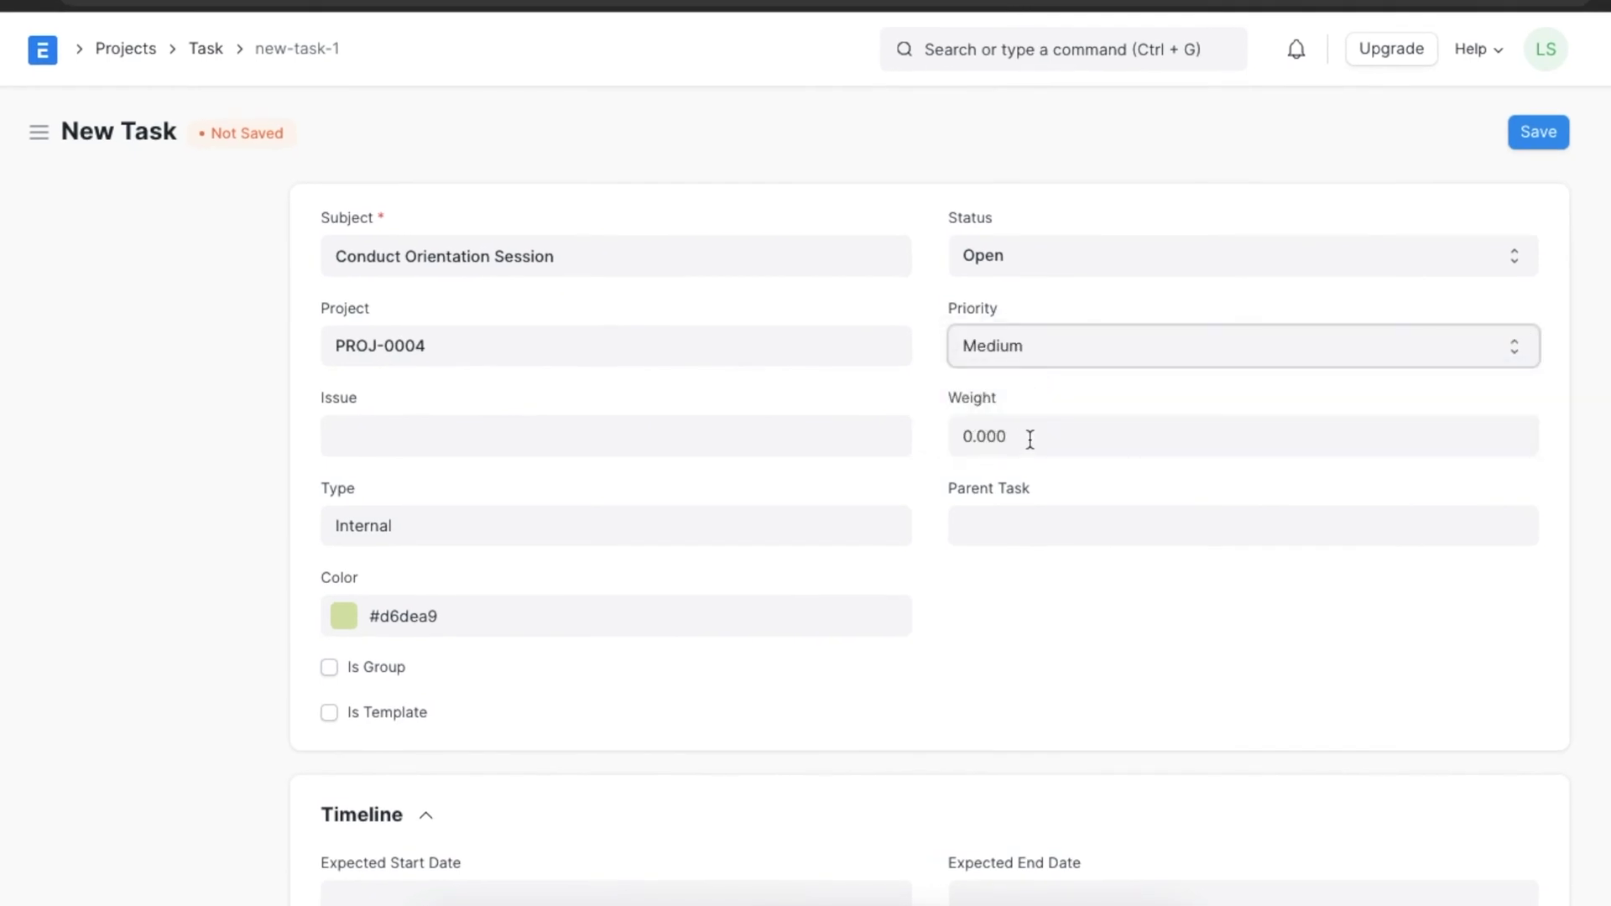
{"action": "left_click", "coordinate": [1049, 486]}
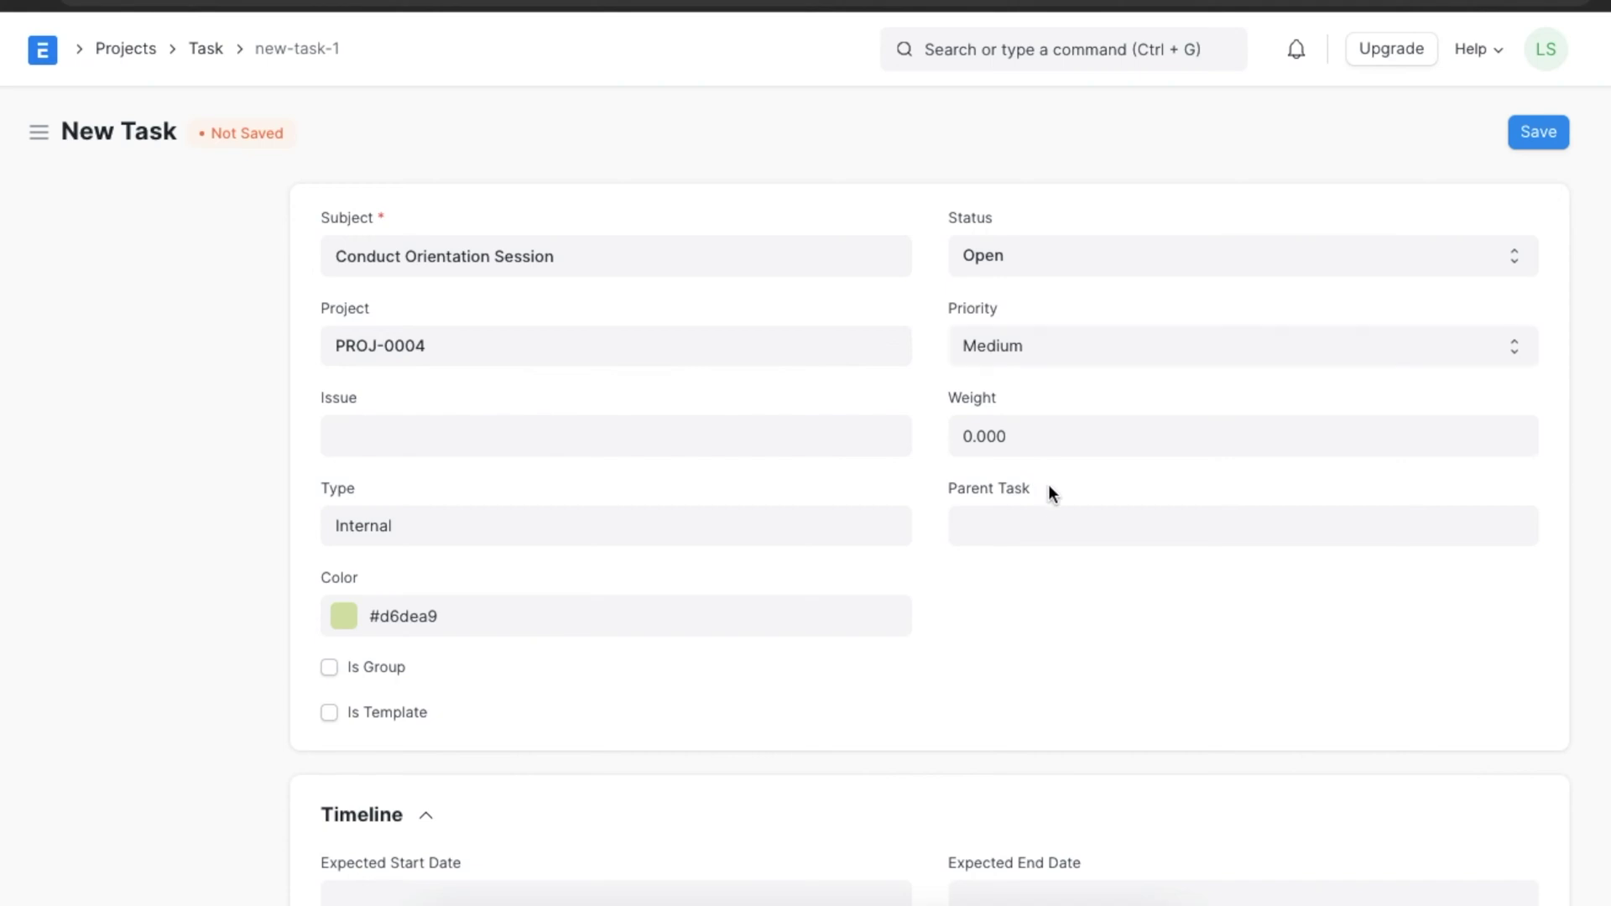
Step: Leave Parent Task empty and bring up the Expected Start Date calendar in Timeline
{"action": "left_click", "coordinate": [1054, 529]}
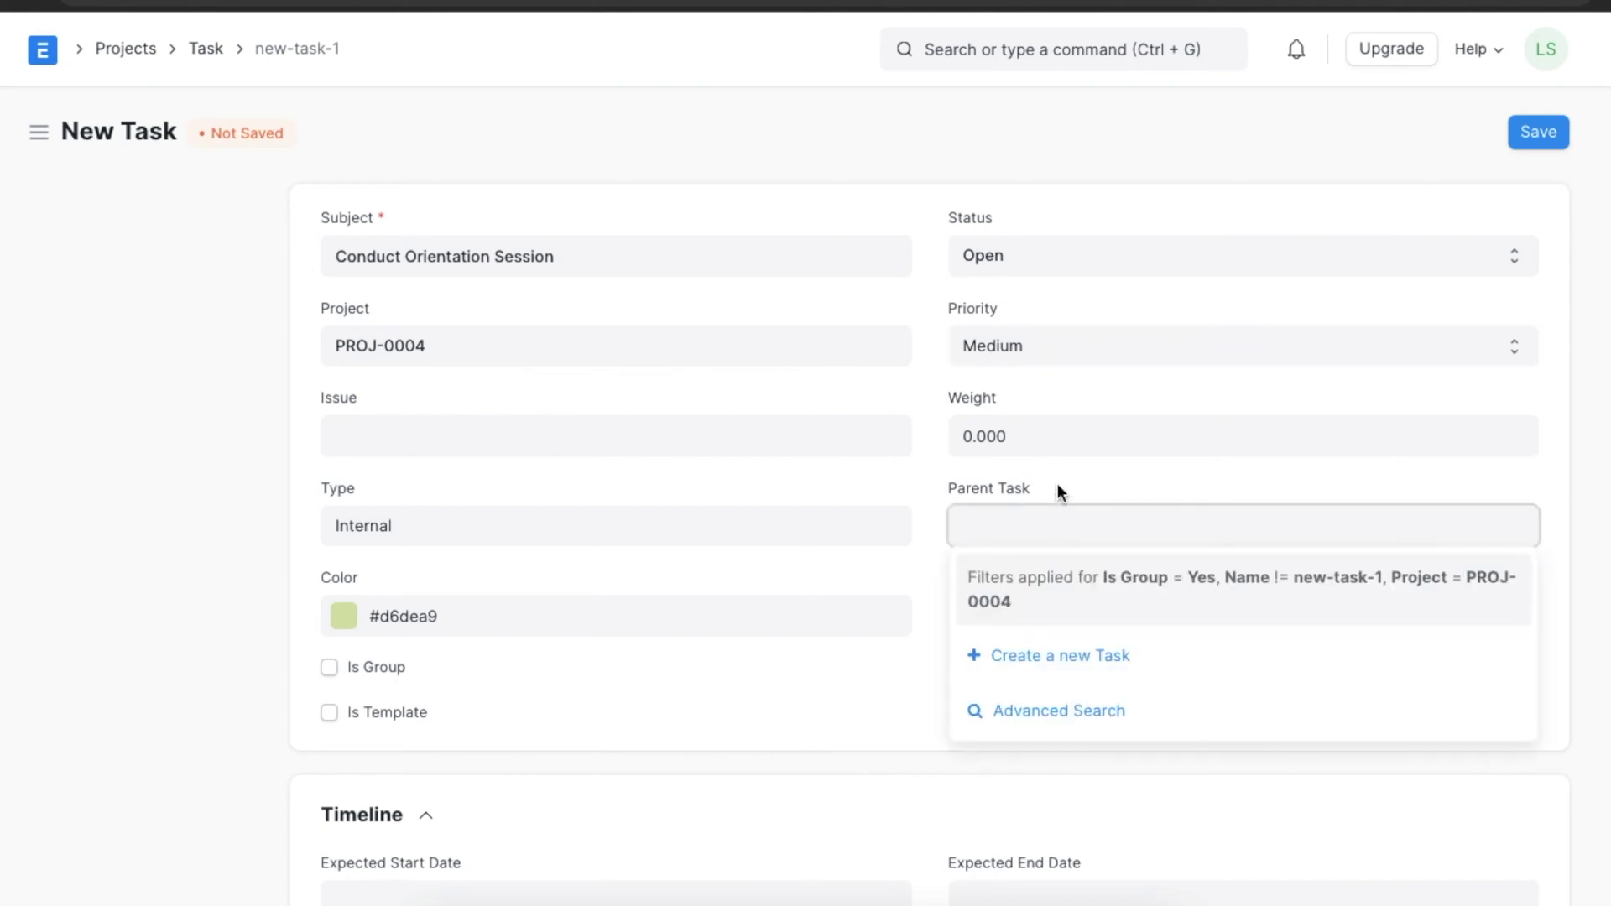
{"action": "left_click", "coordinate": [1058, 491]}
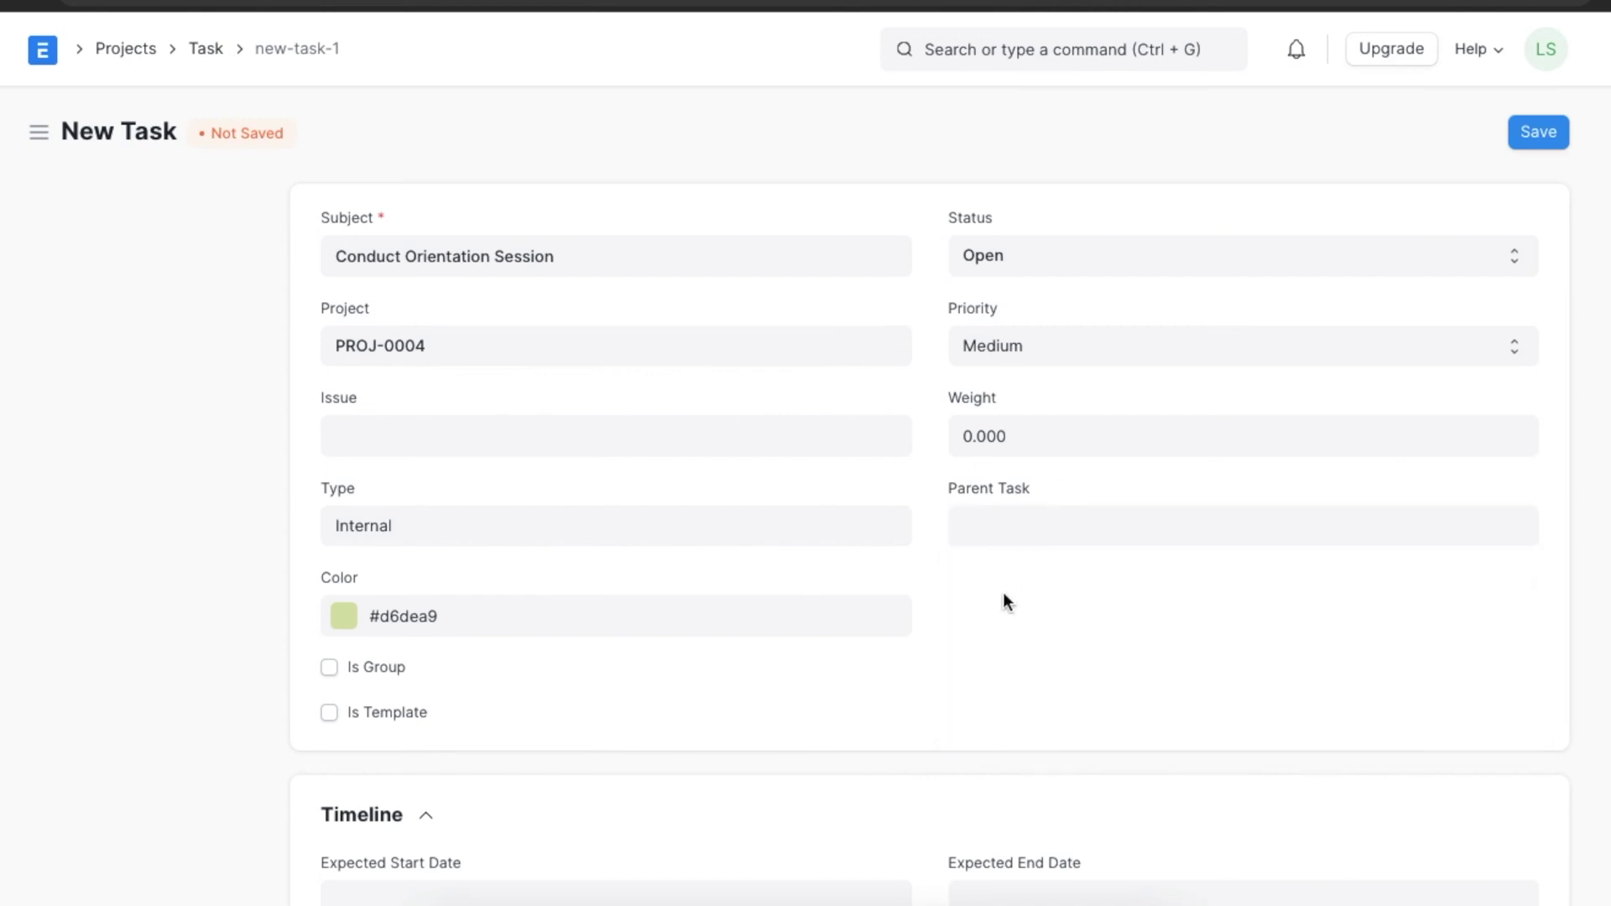
{"action": "scroll", "coordinate": [989, 631], "scroll_direction": "down", "scroll_amount": 5}
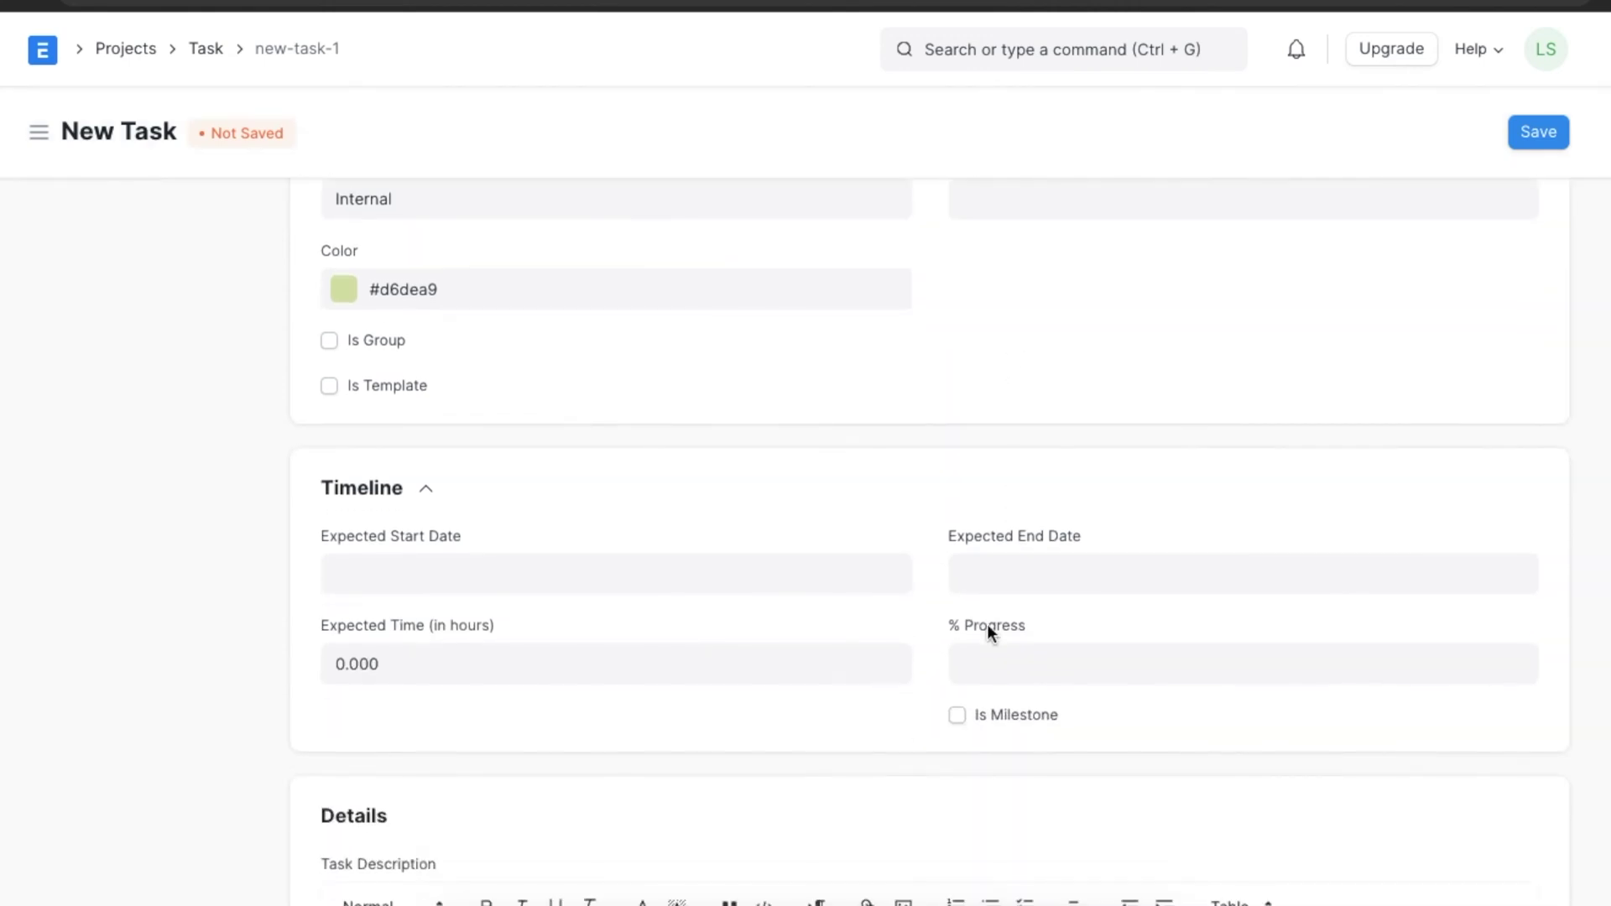
{"action": "scroll", "coordinate": [988, 626], "scroll_direction": "down", "scroll_amount": 2}
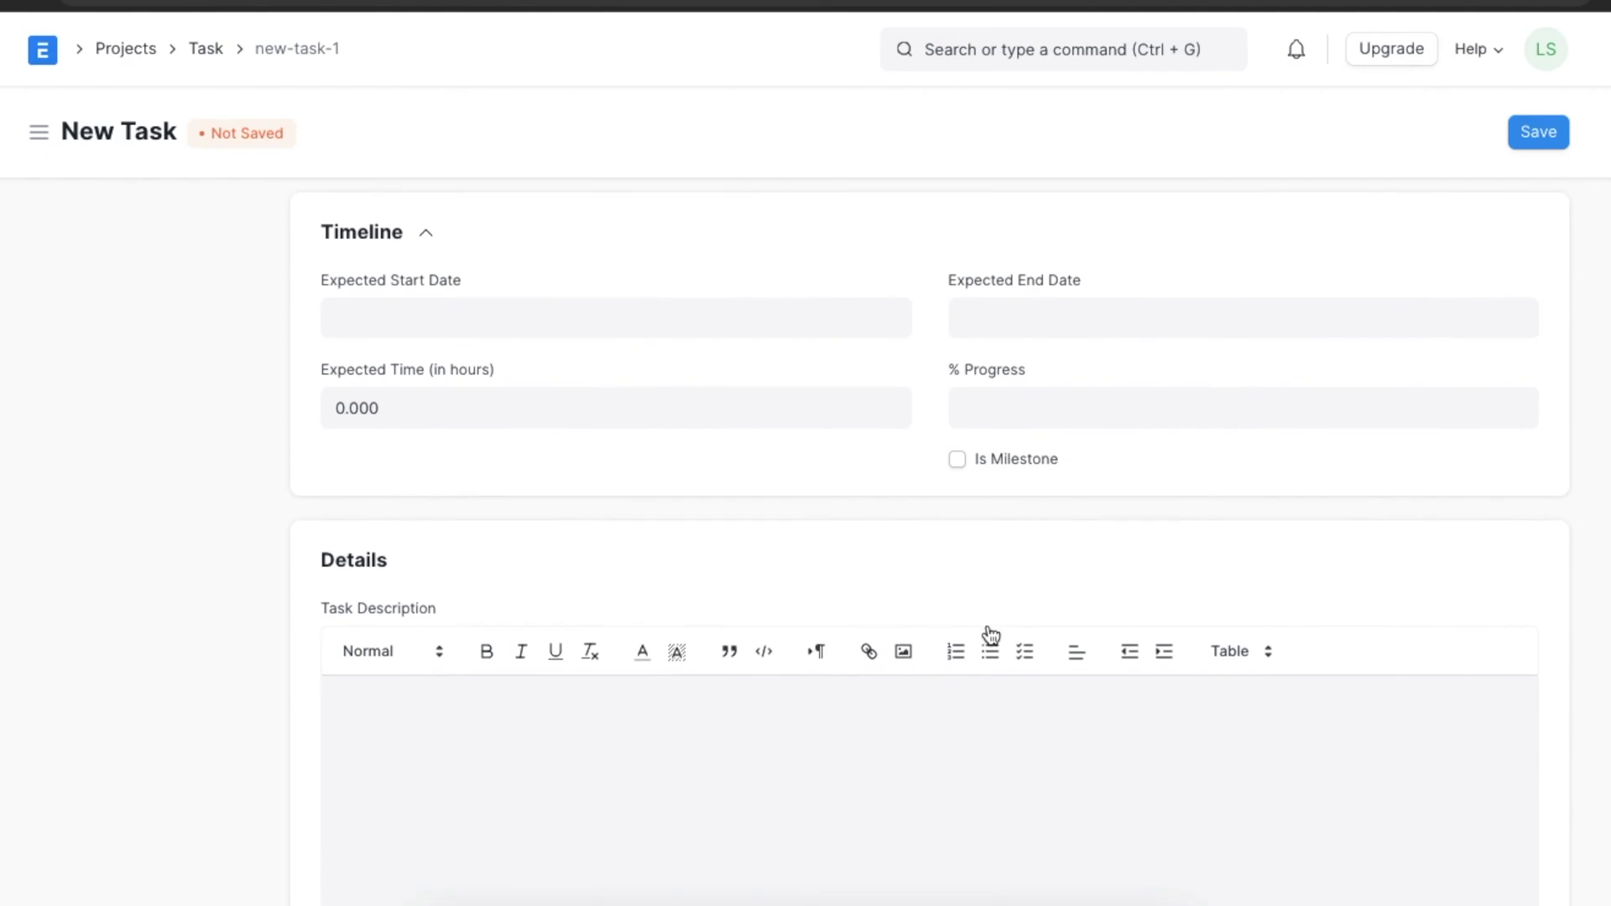
{"action": "left_click", "coordinate": [622, 311]}
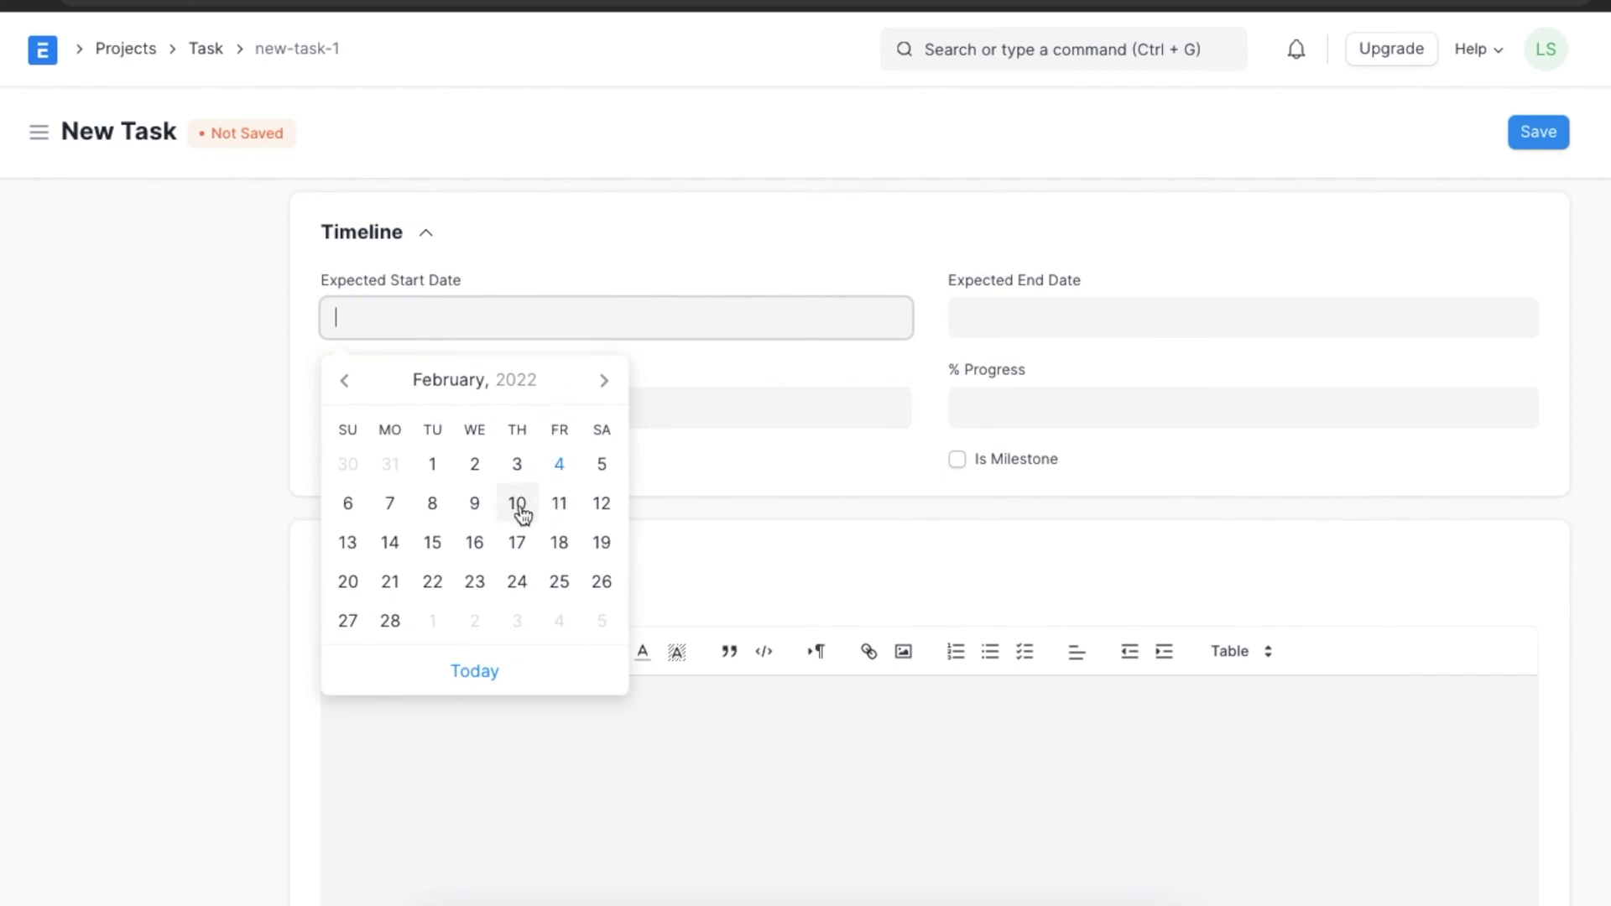
Step: Set the expected dates to run from 02-15-2022 to 02-22-2022
{"action": "left_click", "coordinate": [433, 545]}
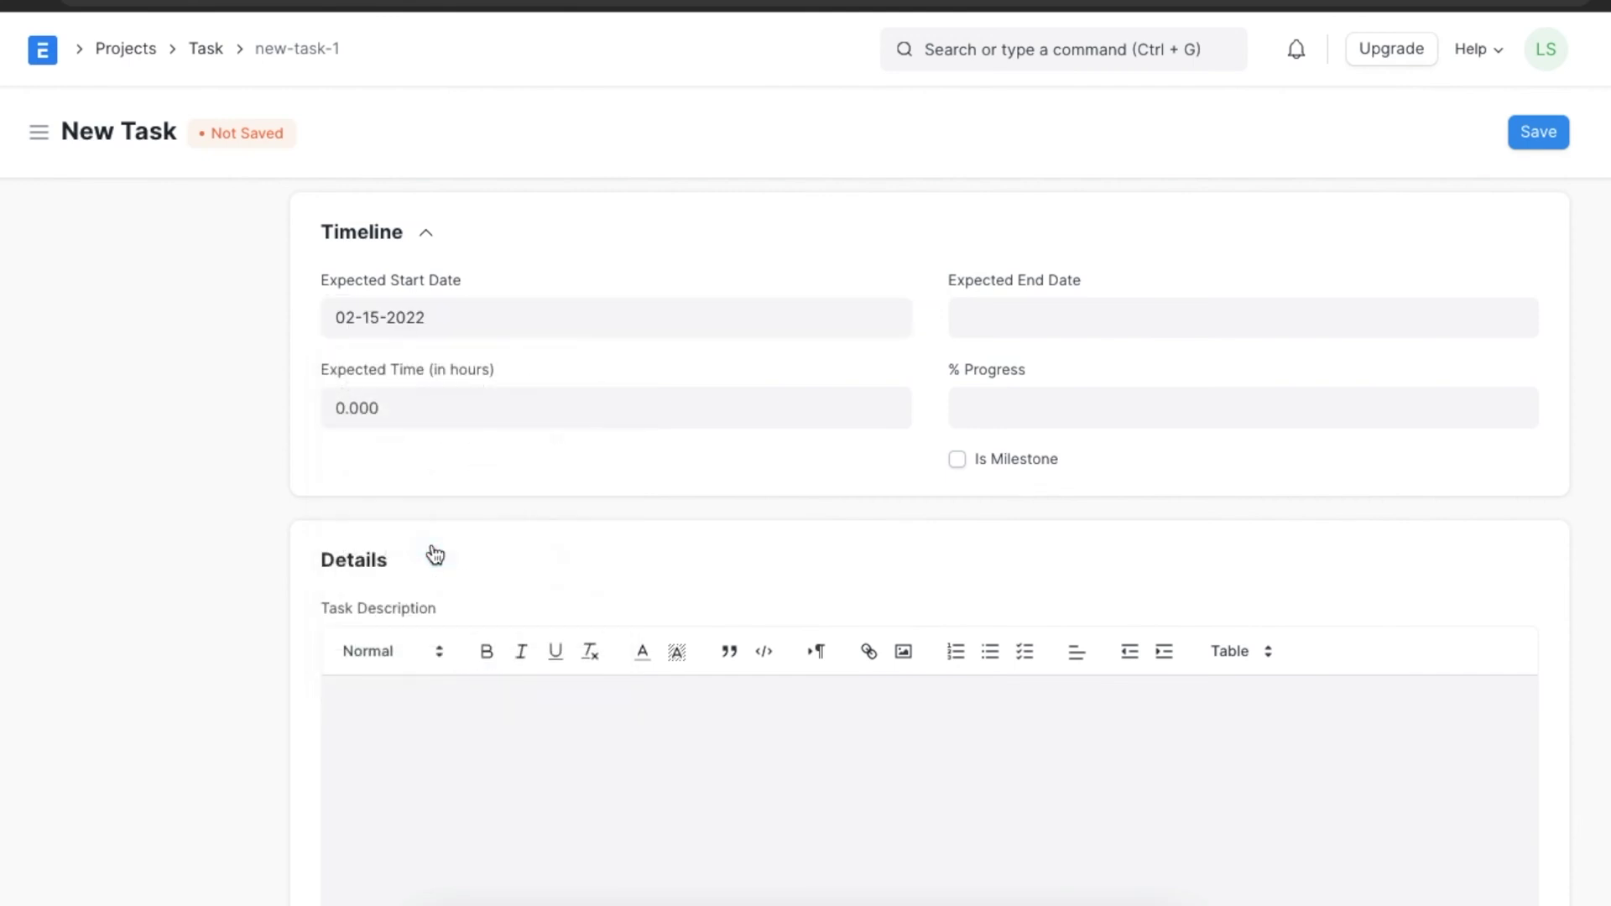
{"action": "left_click", "coordinate": [995, 313]}
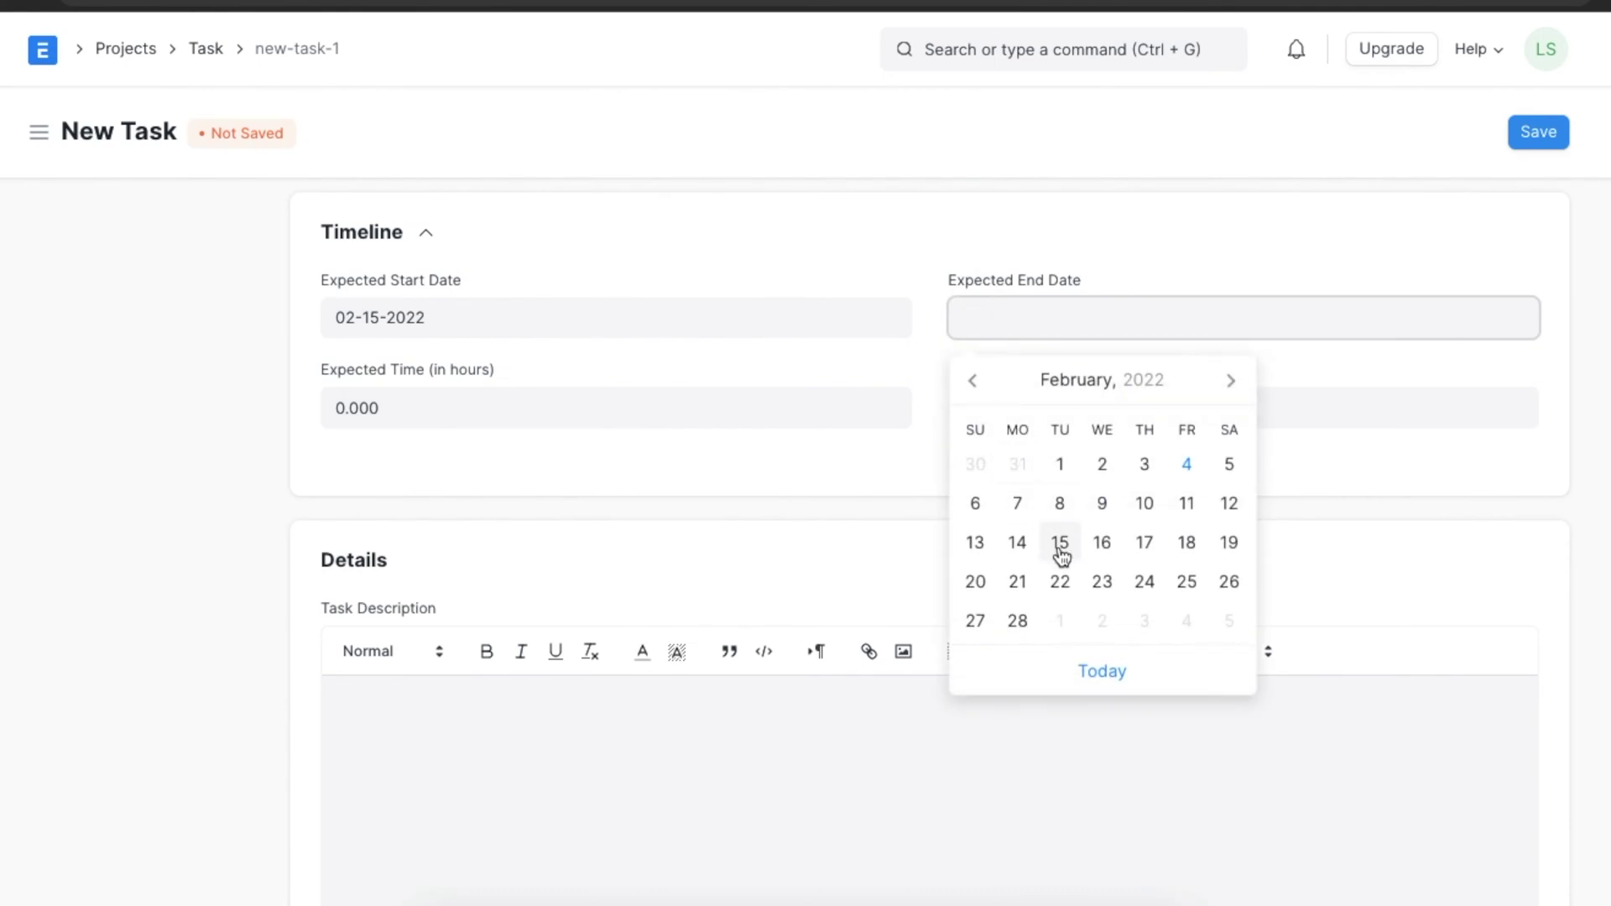
{"action": "left_click", "coordinate": [1059, 581]}
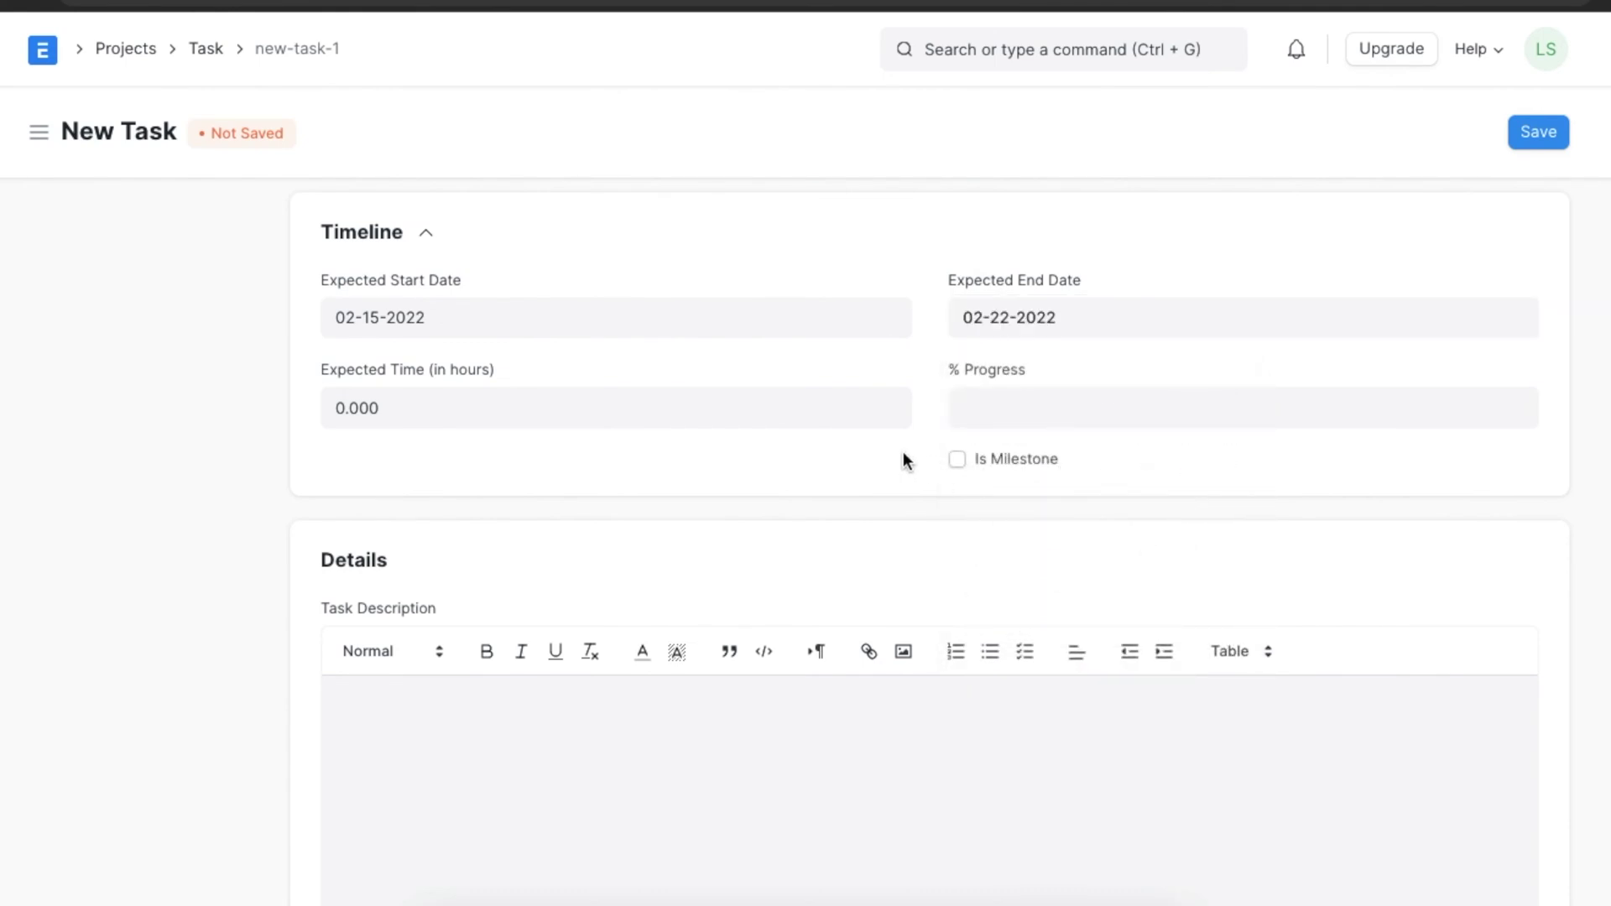
Step: Enter 72 as the expected time in hours
{"action": "left_click", "coordinate": [587, 422]}
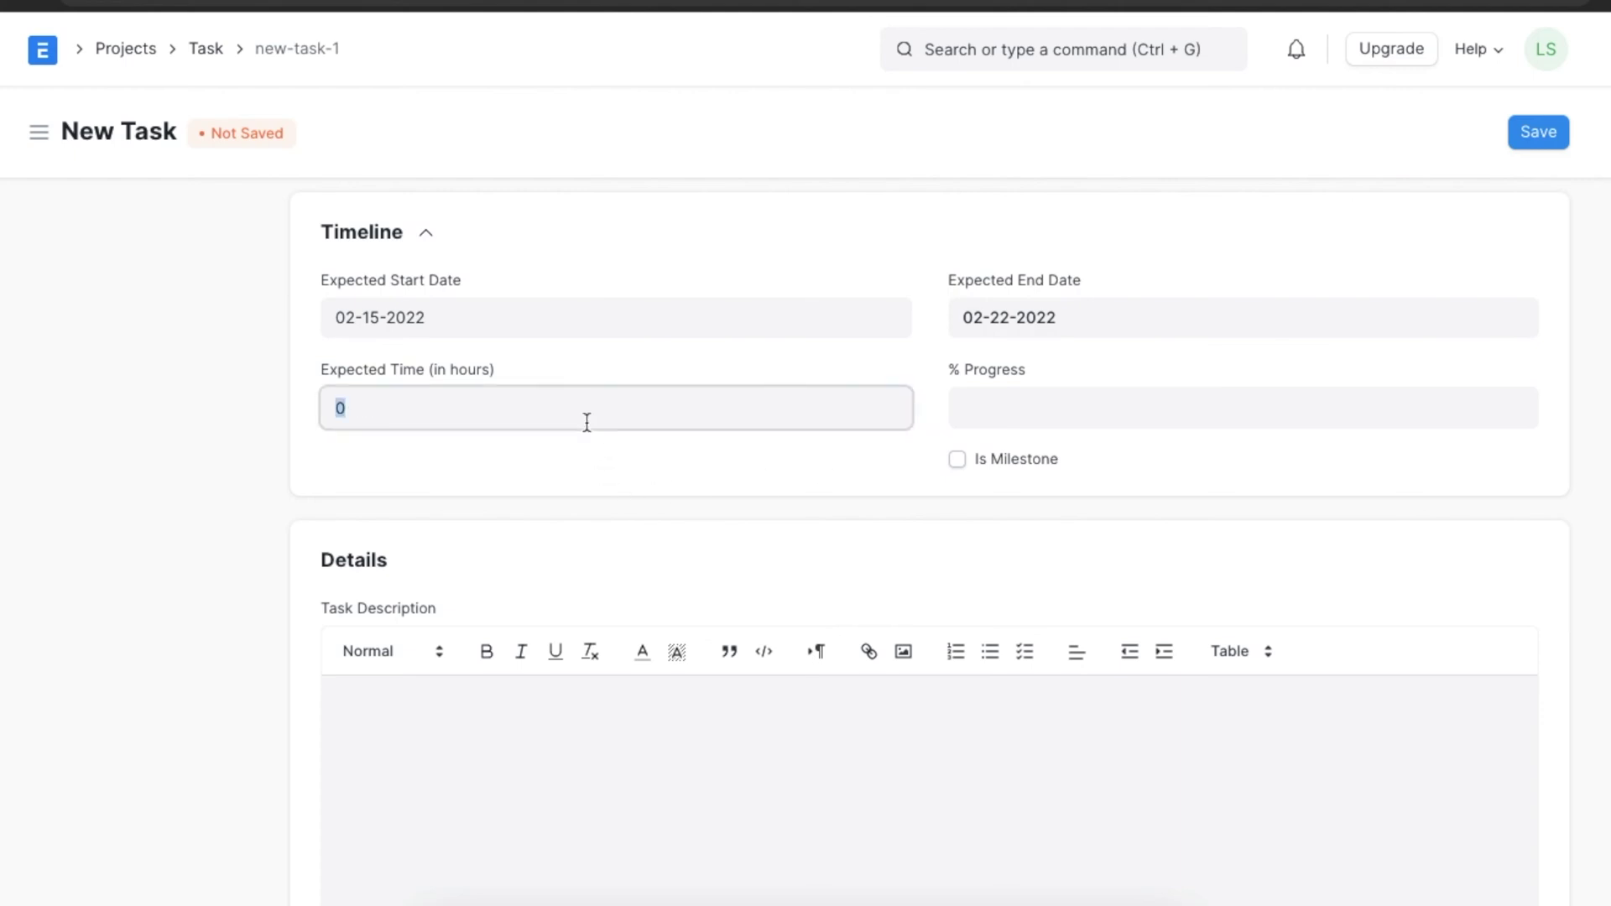
{"action": "type", "text": "72"}
{"action": "left_click", "coordinate": [563, 466]}
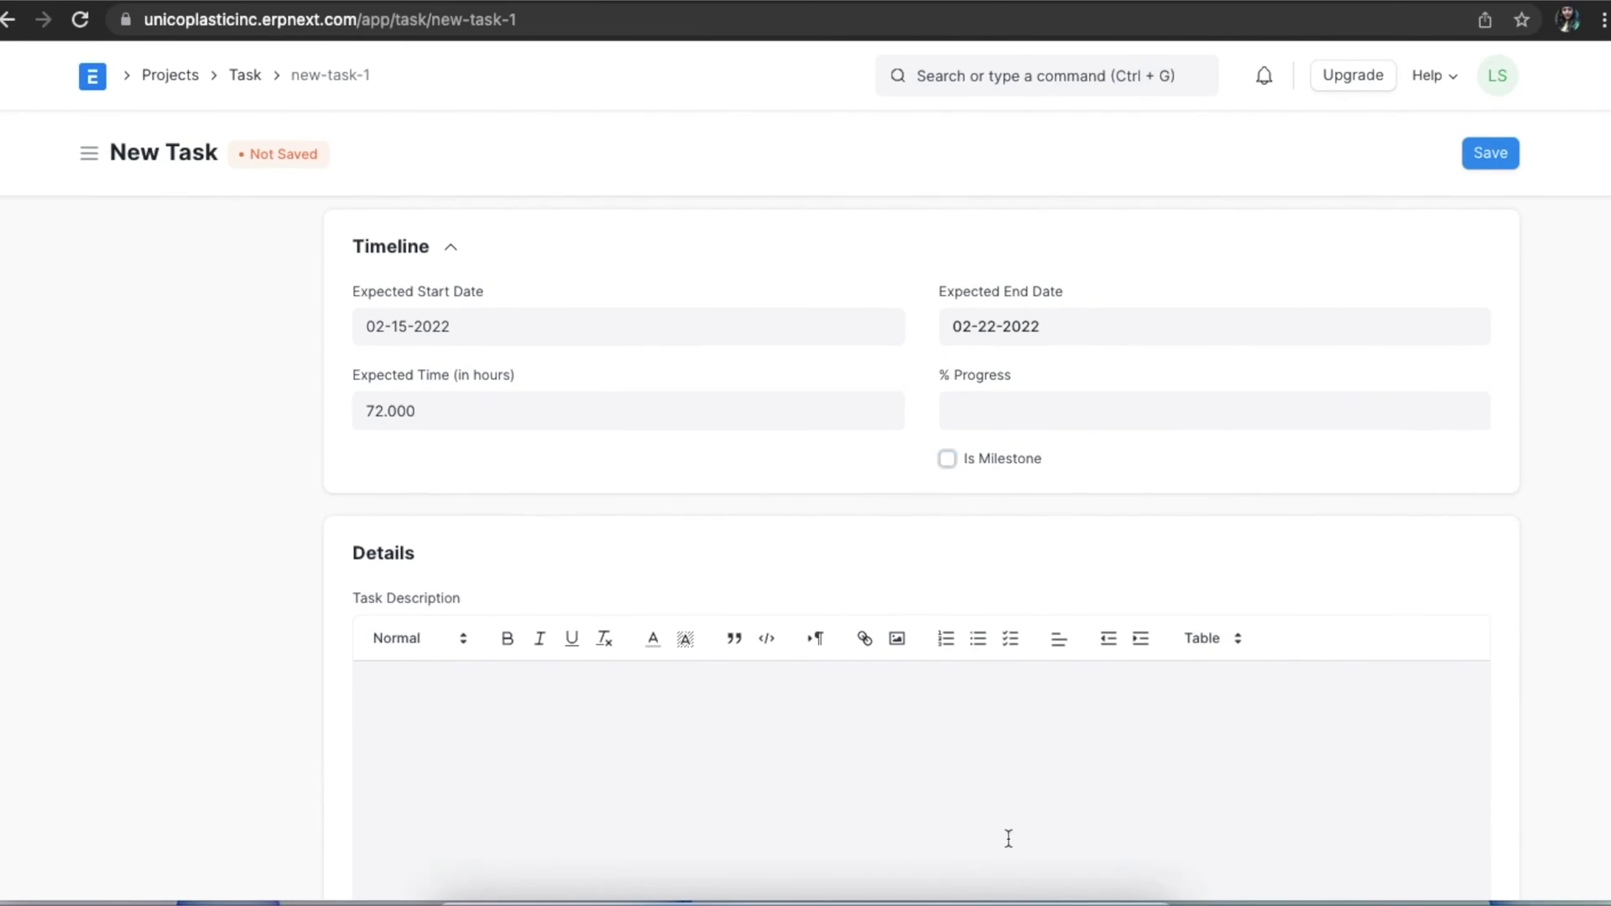
Step: Paste the five numbered orientation steps, Campus visit through Address questions, into Task Description
{"action": "scroll", "coordinate": [1009, 839], "scroll_direction": "down", "scroll_amount": 5}
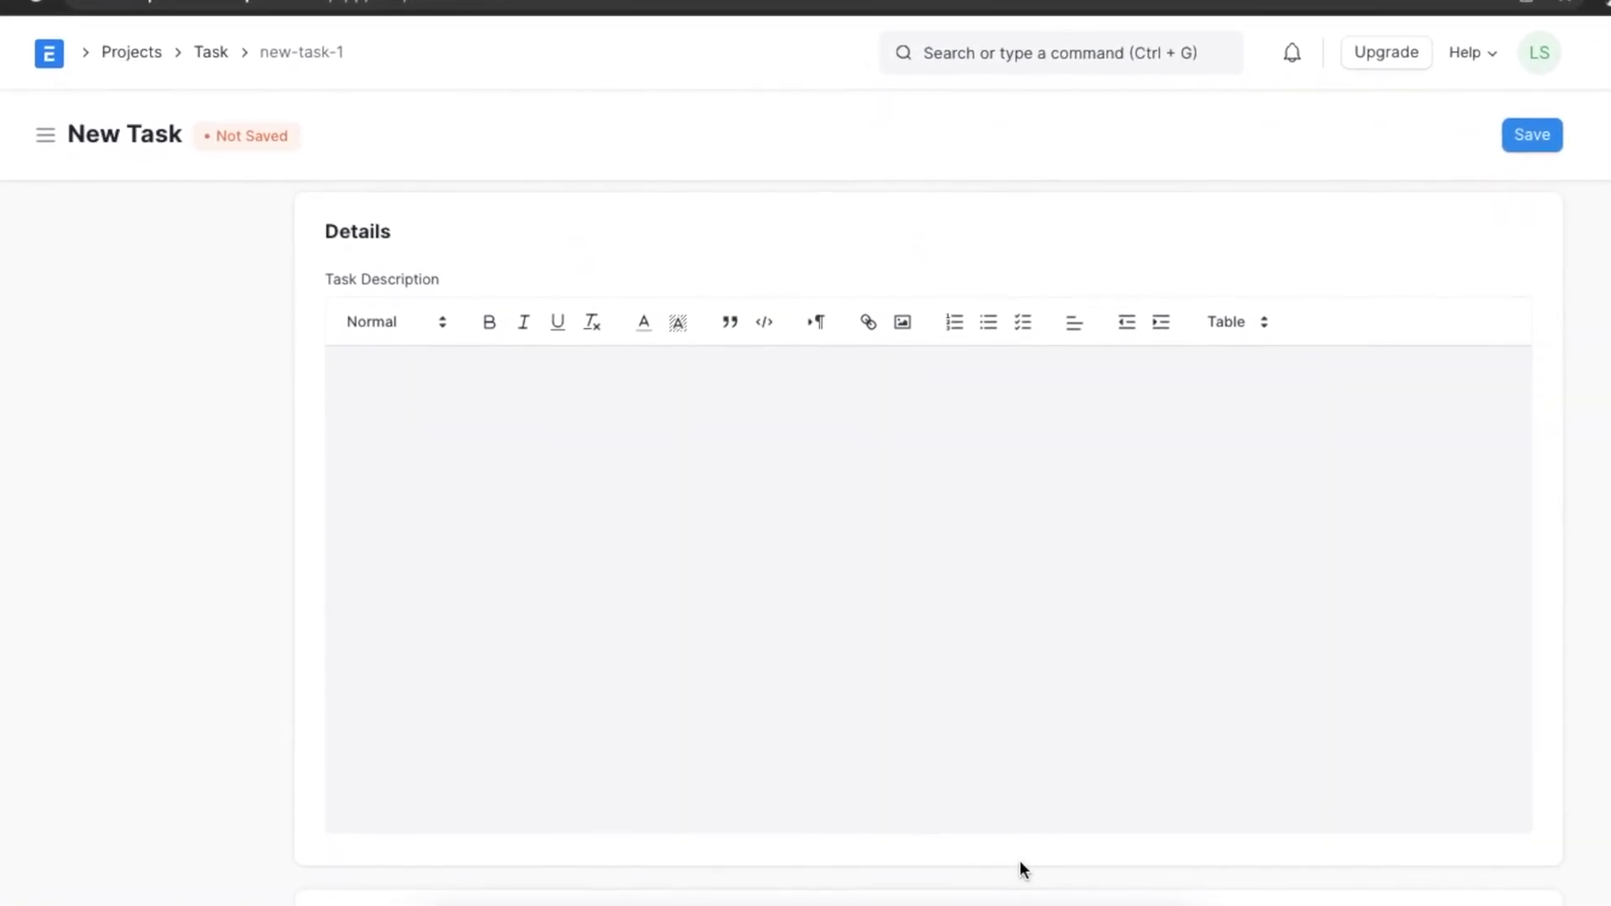
{"action": "left_click", "coordinate": [676, 606]}
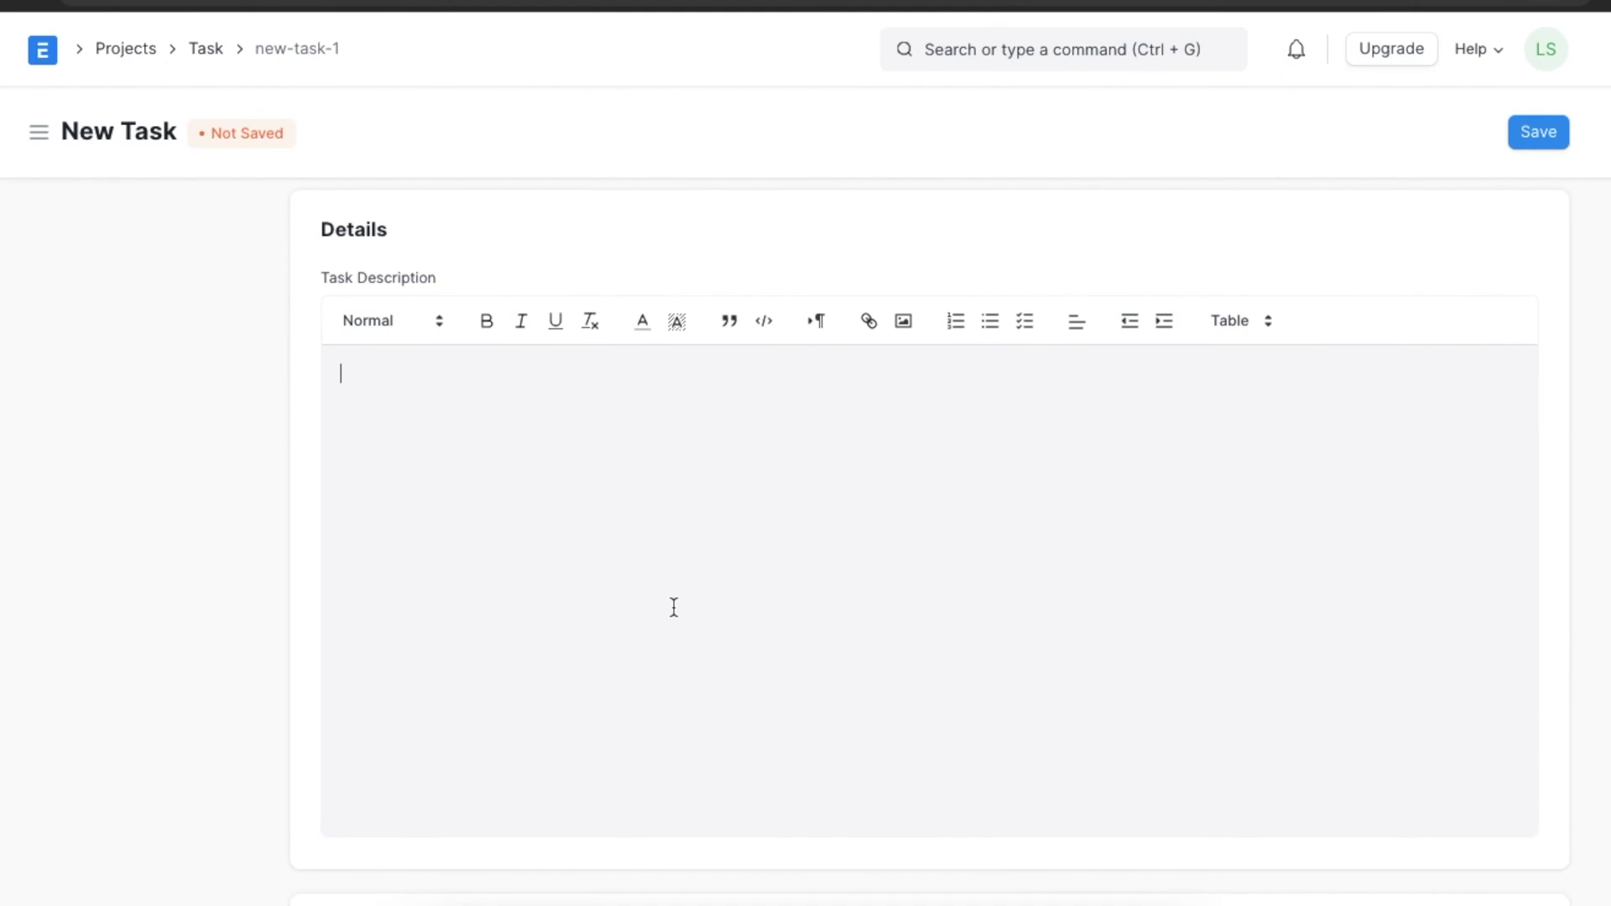
{"action": "type", "text": "1. Campus visit 2. Brief HR policies 3. Overview of Vision and Mission 4. Explain security policy 5. Address questions, if any"}
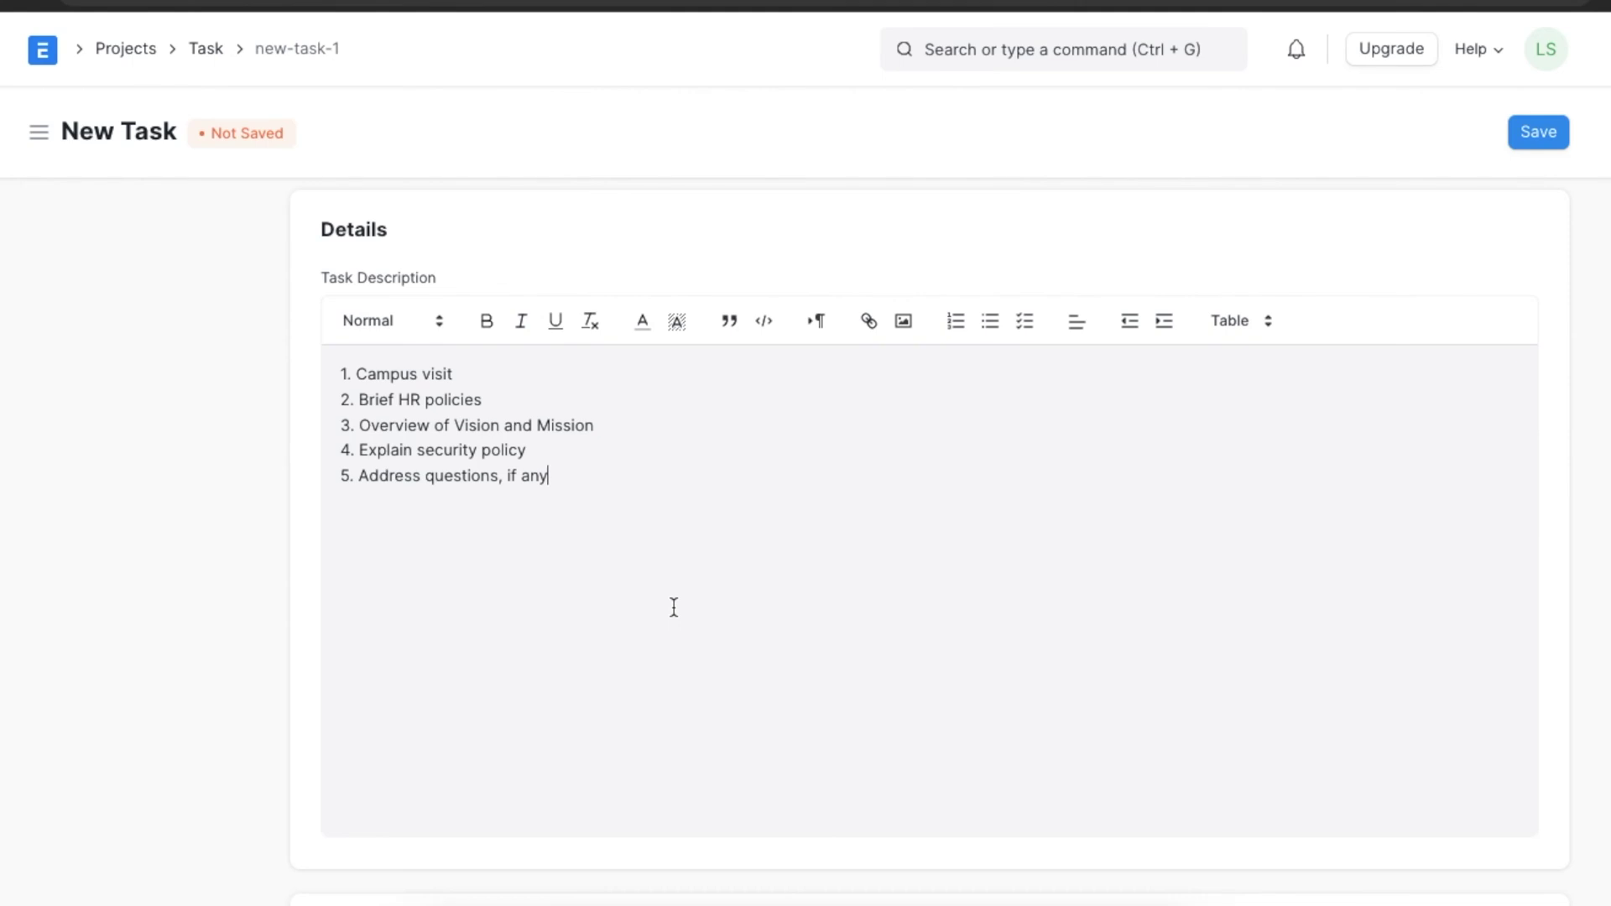
{"action": "scroll", "coordinate": [674, 607], "scroll_direction": "down", "scroll_amount": 2}
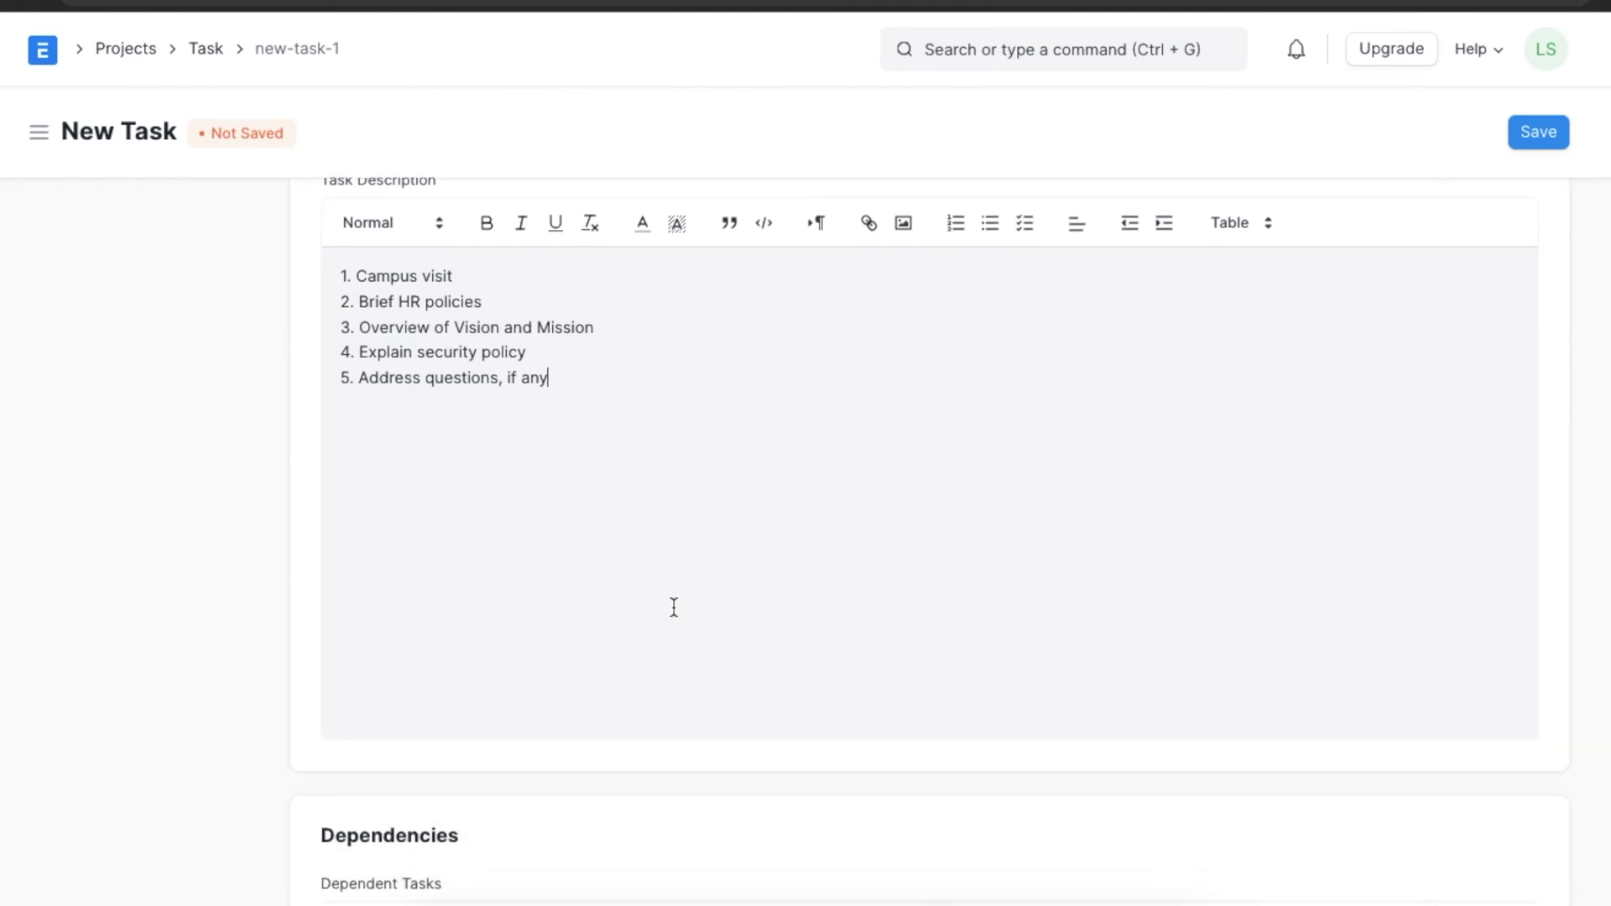
{"action": "scroll", "coordinate": [673, 607], "scroll_direction": "down", "scroll_amount": 5}
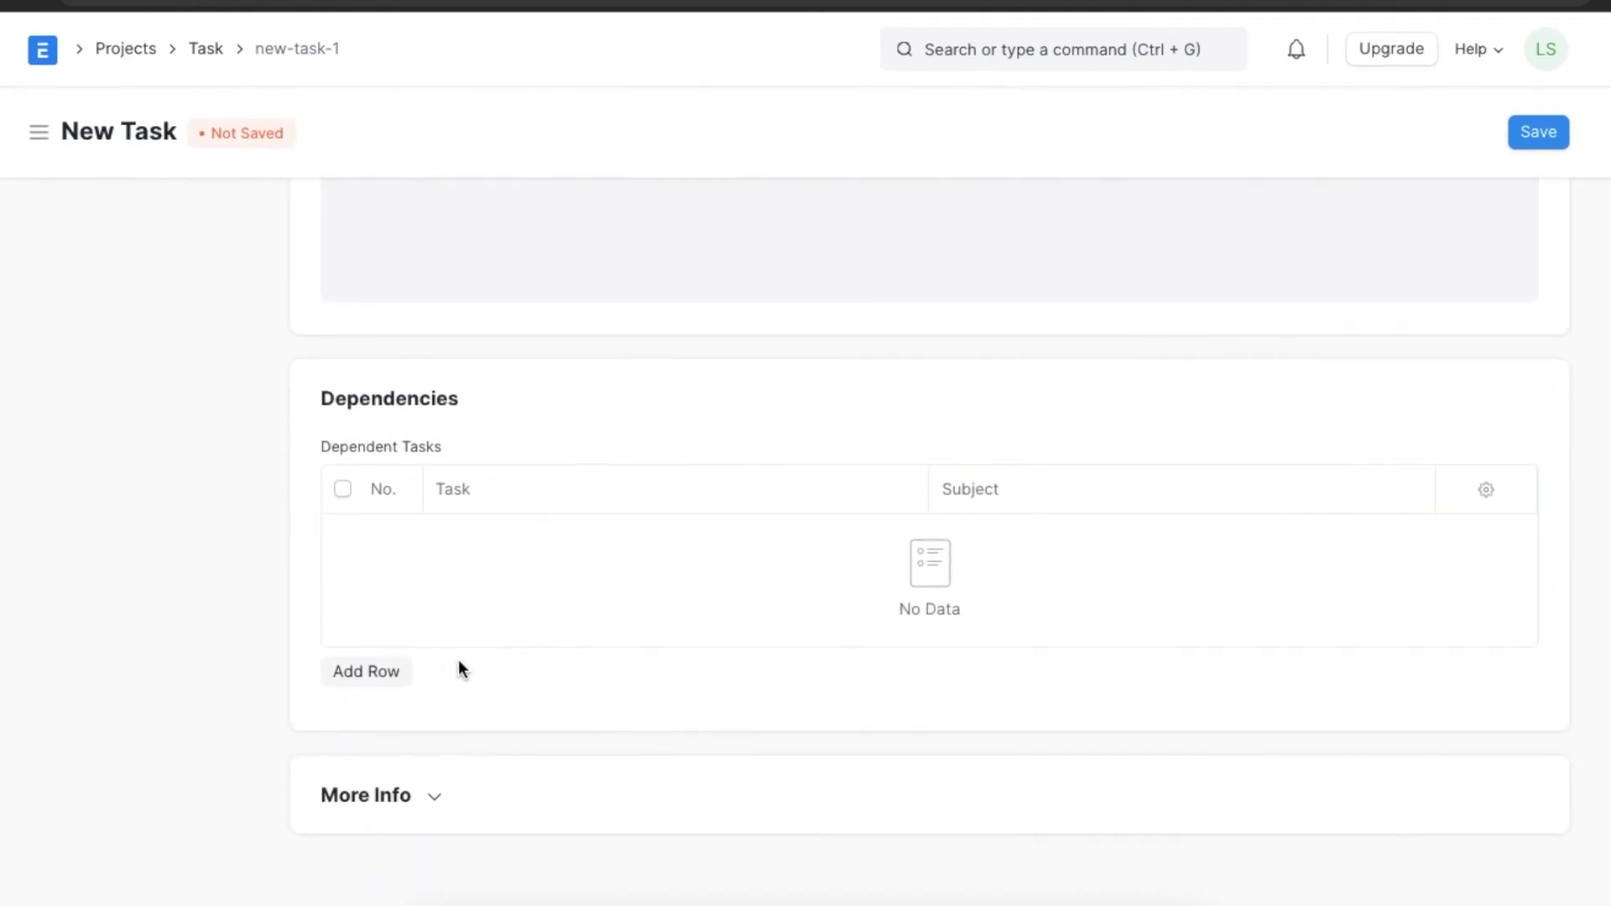
Step: Add TASK-2022-00008 and TASK-2022-00010 as rows in the Dependencies table
{"action": "left_click", "coordinate": [396, 675]}
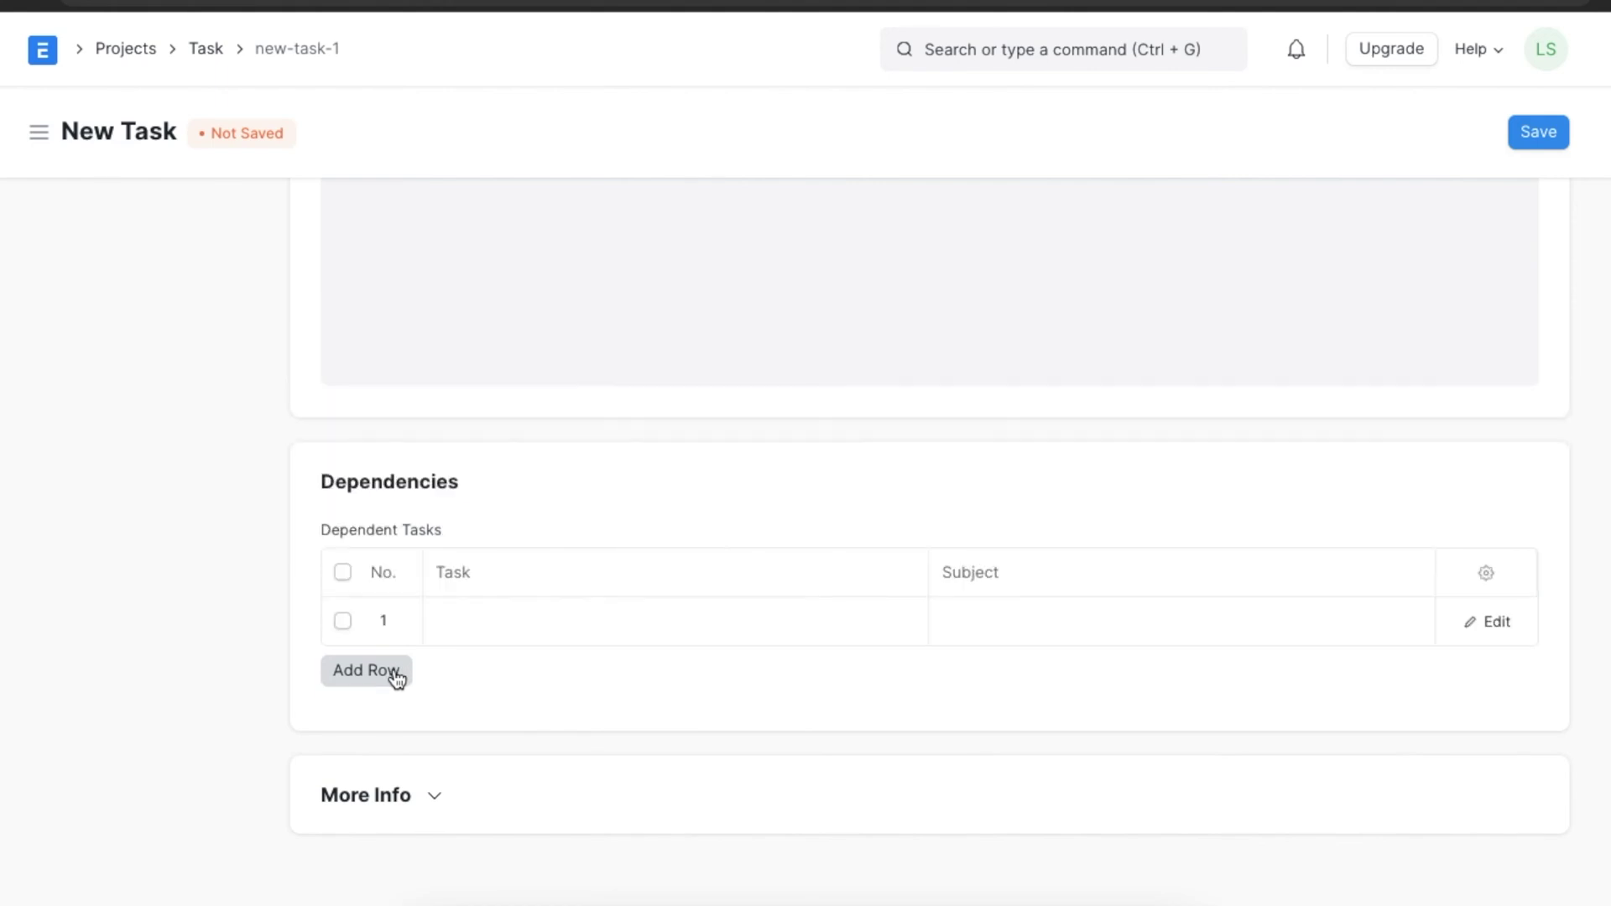
{"action": "left_click", "coordinate": [482, 626]}
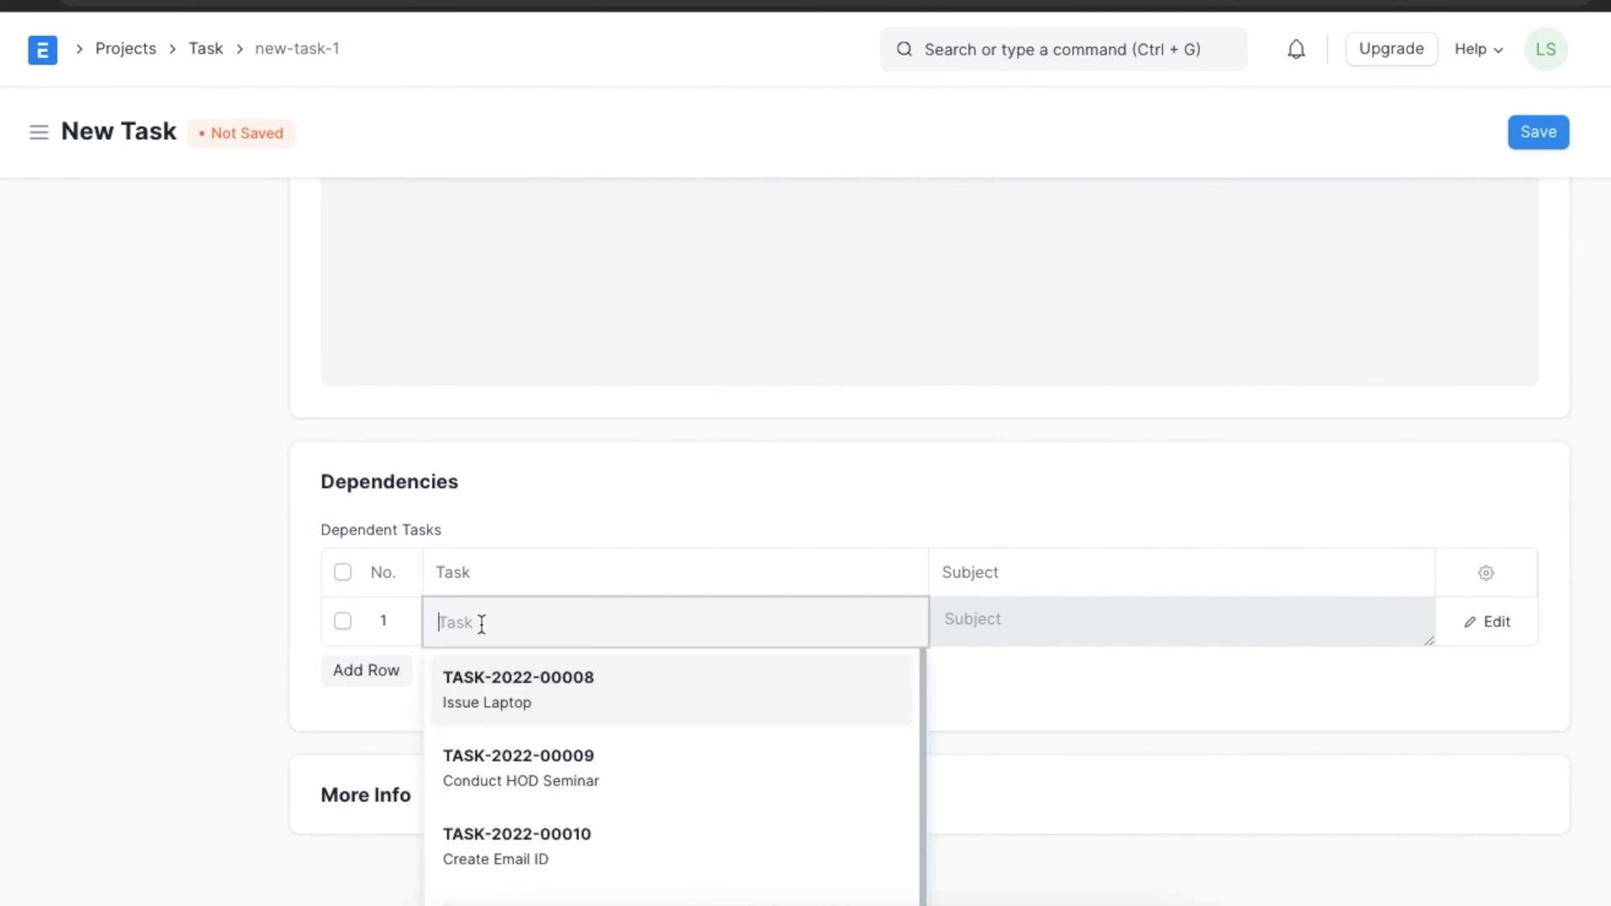
{"action": "left_click", "coordinate": [496, 697]}
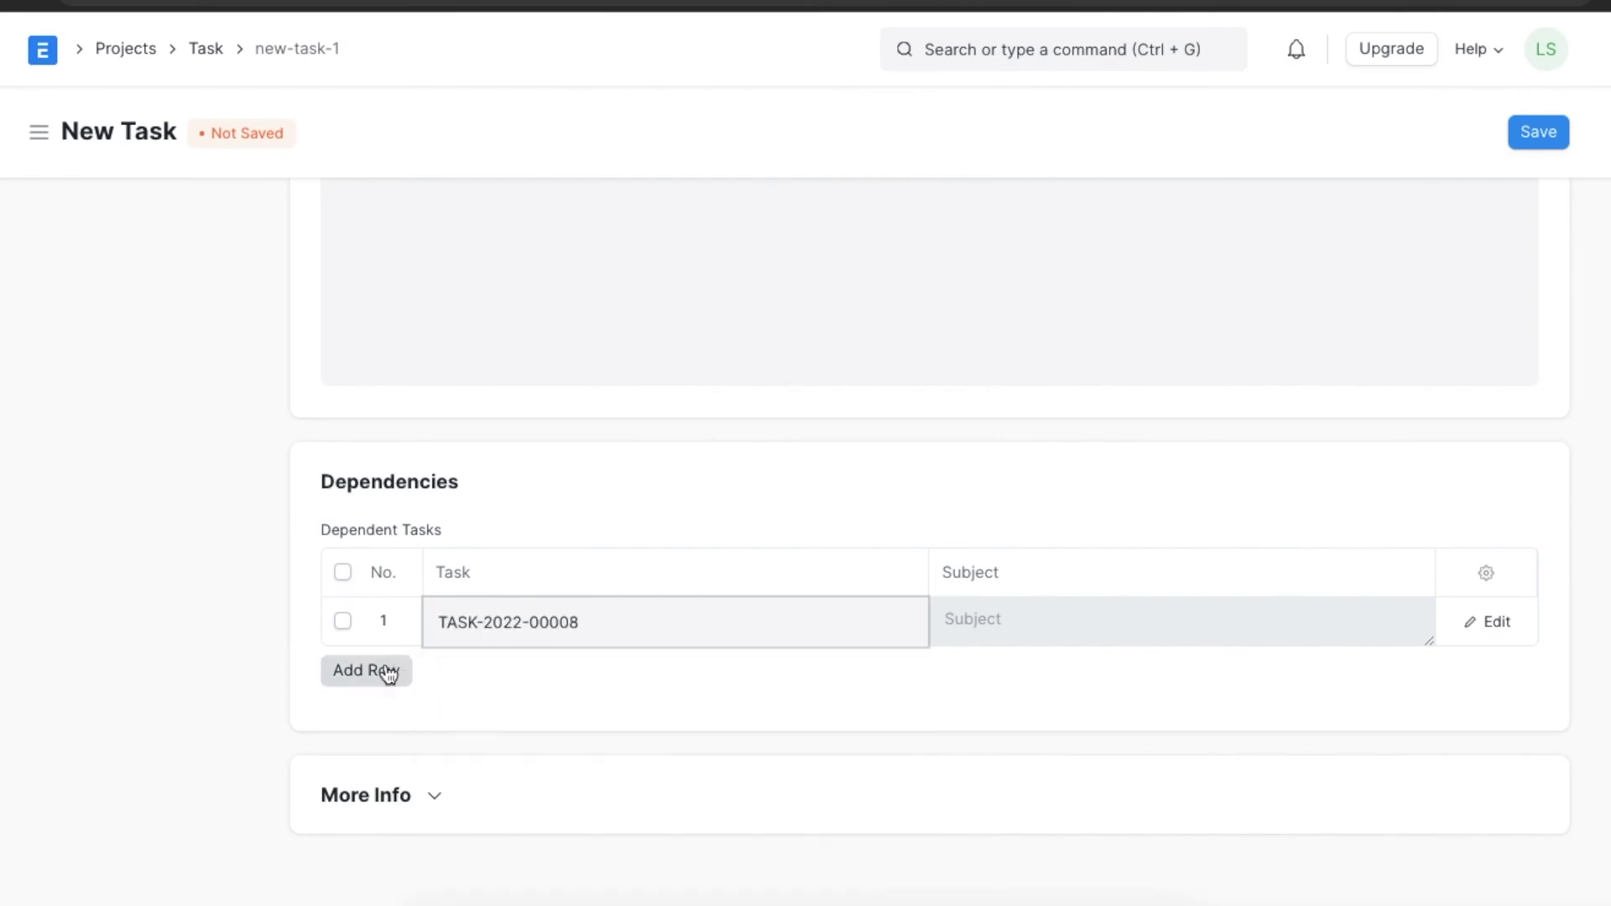
{"action": "left_click", "coordinate": [387, 670]}
{"action": "left_click", "coordinate": [468, 684]}
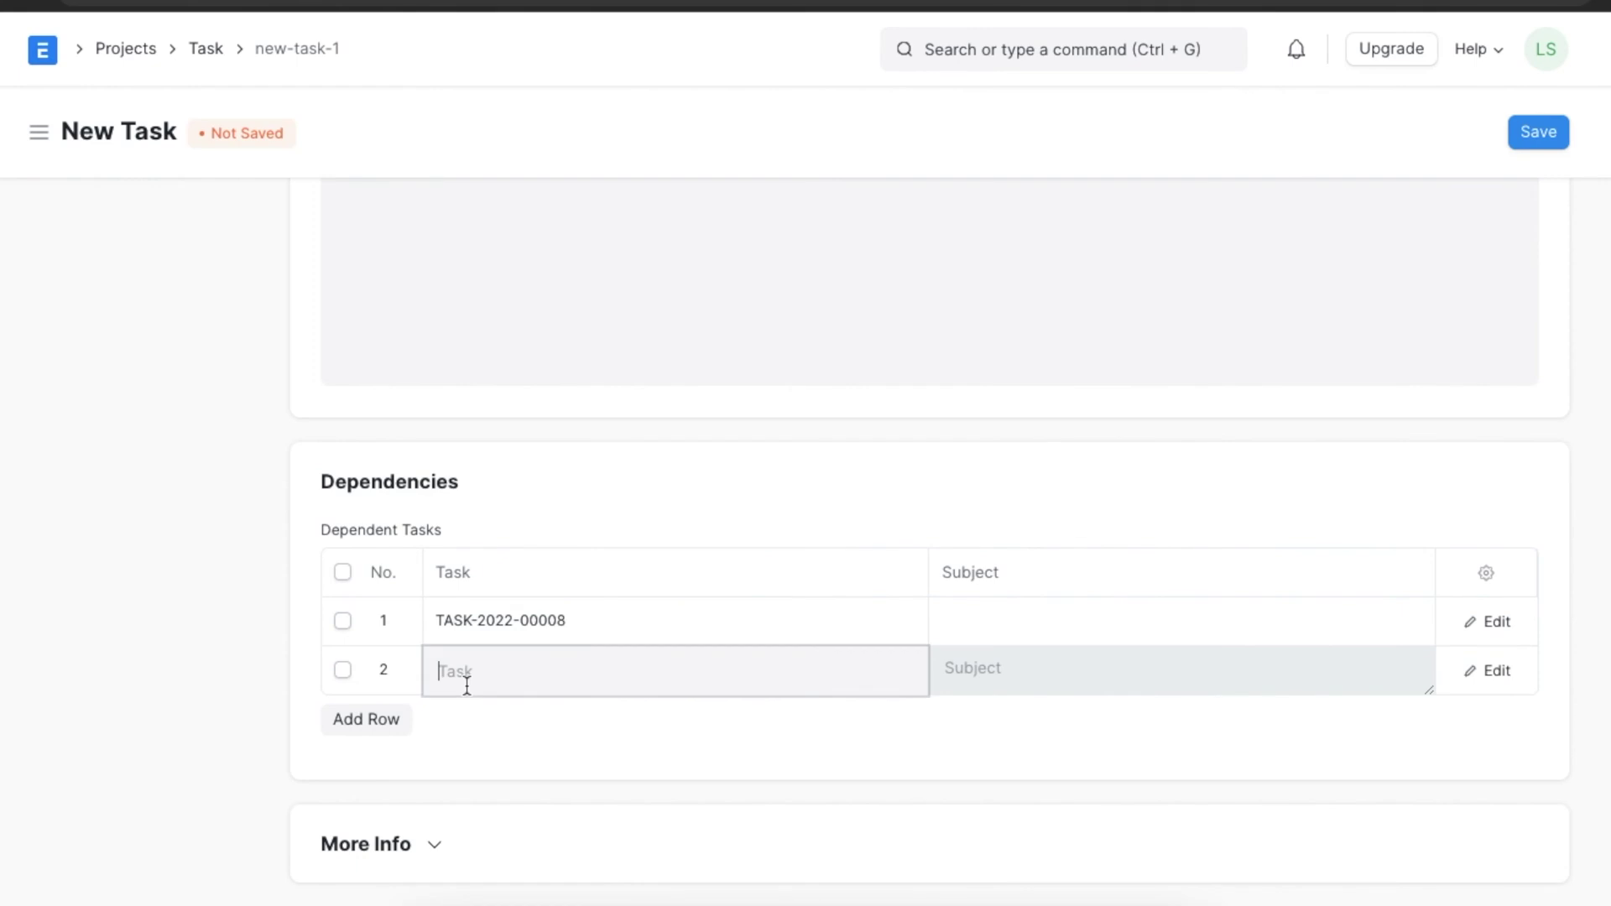
{"action": "left_click", "coordinate": [503, 881]}
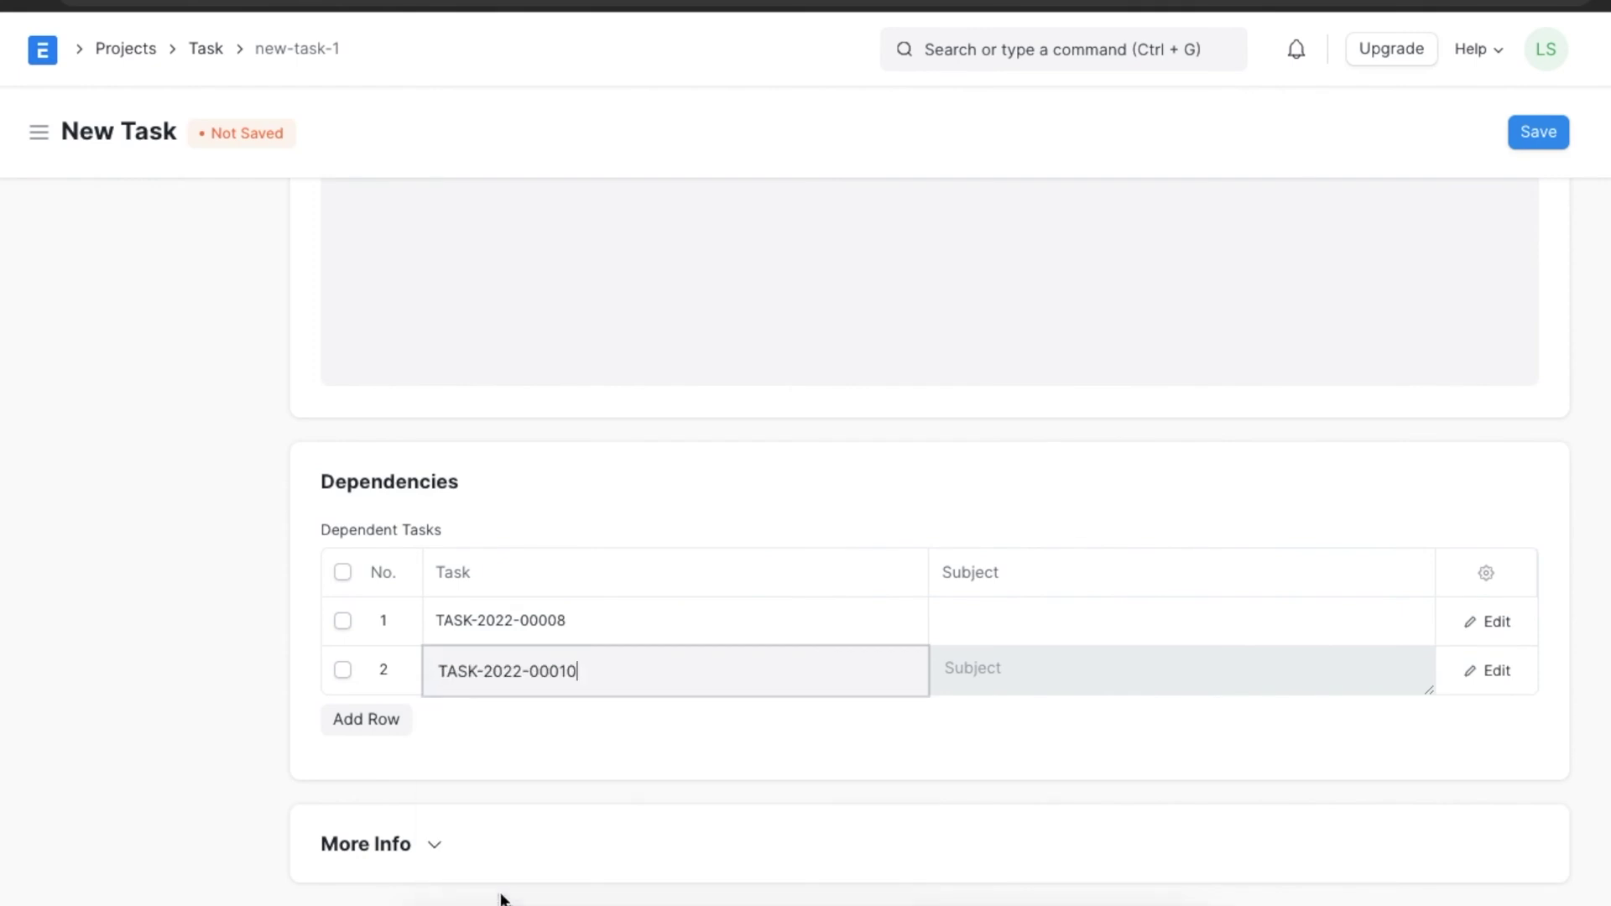
{"action": "left_click", "coordinate": [701, 735]}
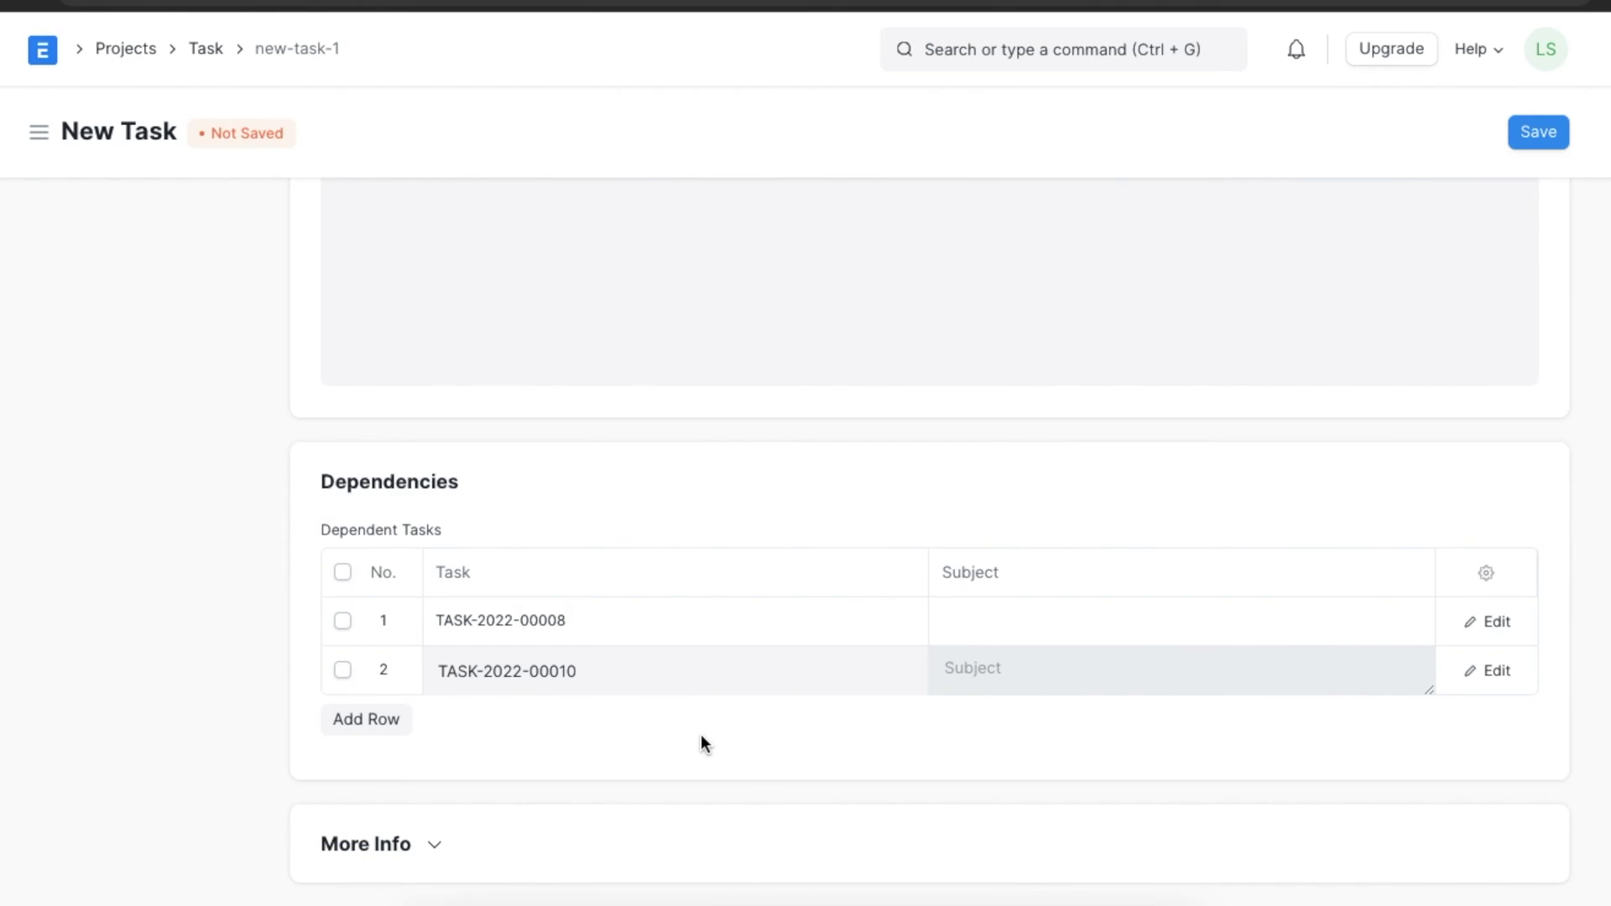
Step: Save the task, which becomes TASK-2022-00011 with status Open
{"action": "scroll", "coordinate": [702, 733], "scroll_direction": "up", "scroll_amount": 15}
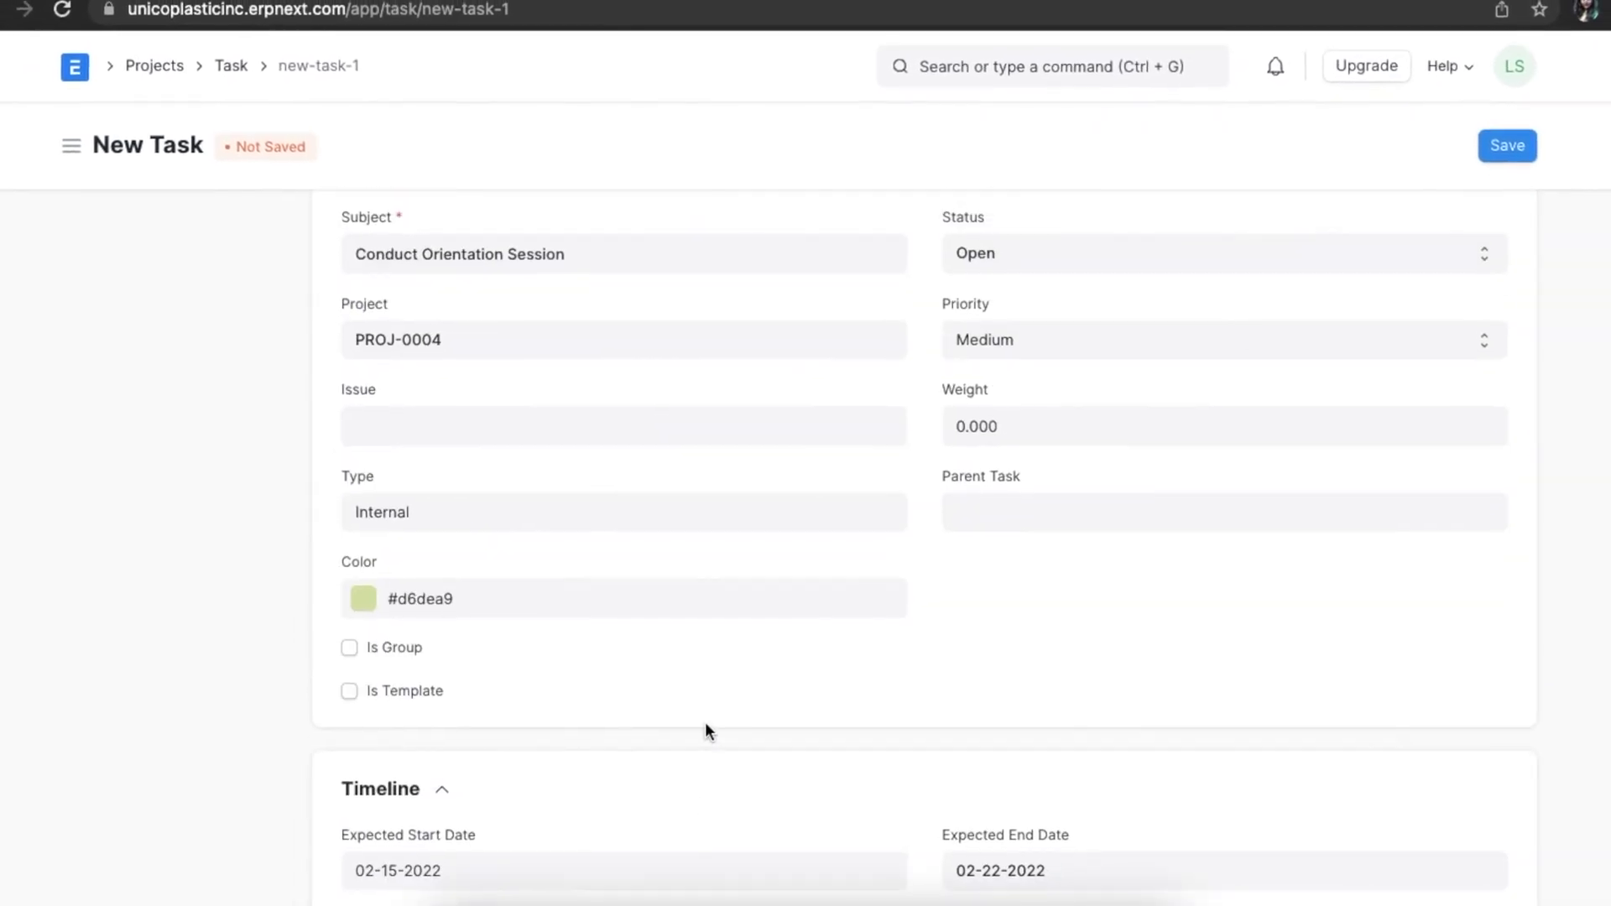
{"action": "left_click", "coordinate": [1494, 156]}
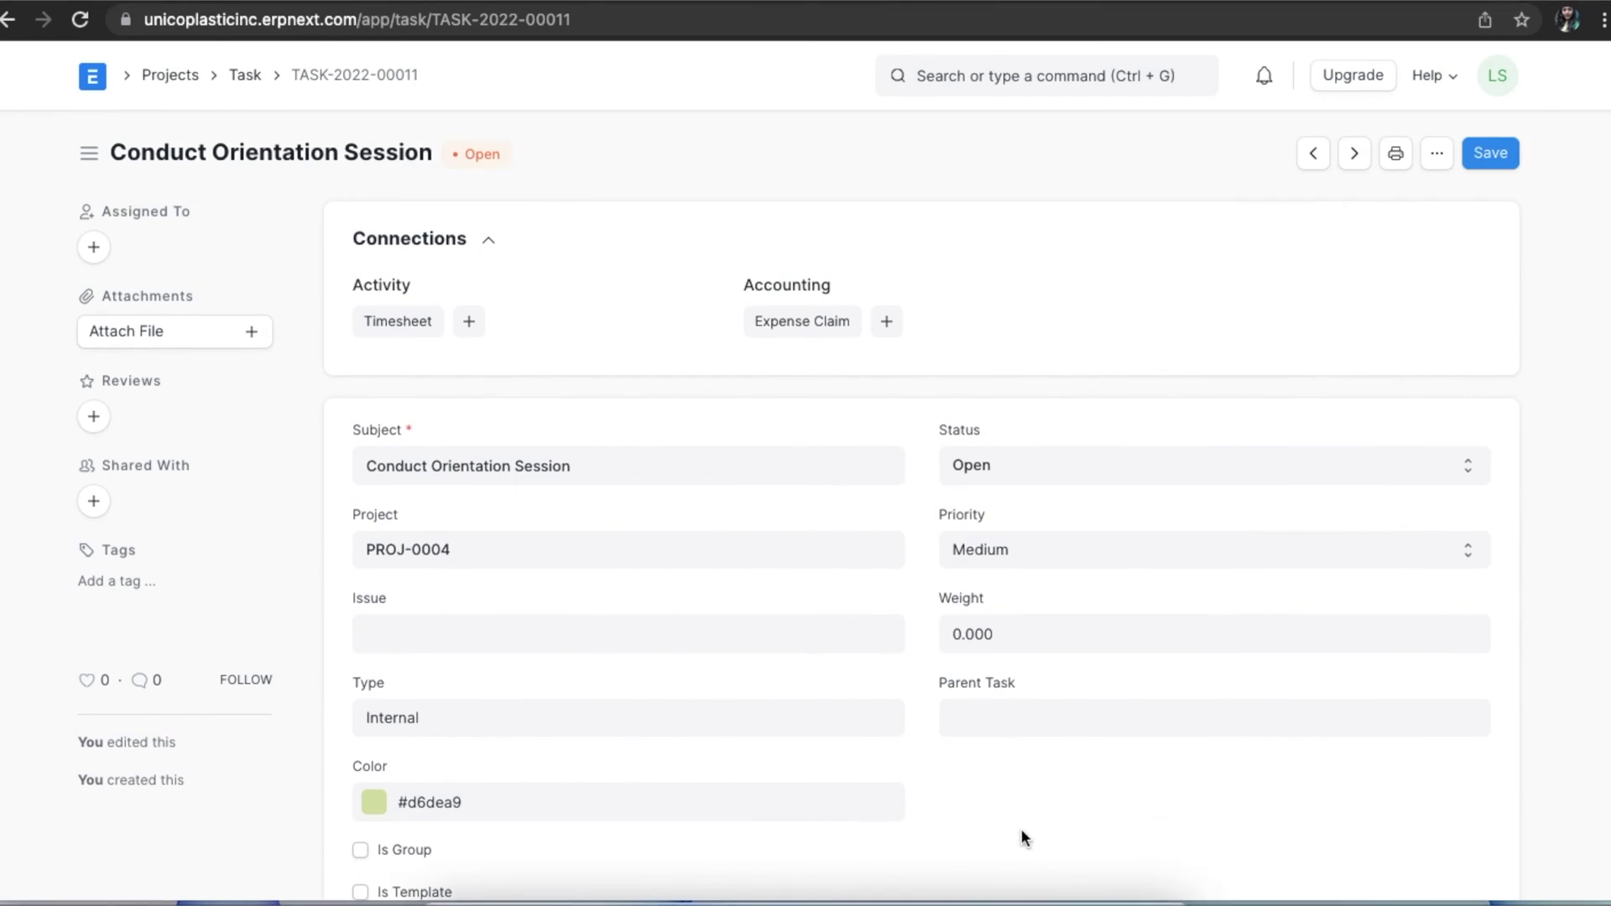
{"action": "scroll", "coordinate": [1020, 828], "scroll_direction": "down", "scroll_amount": 1}
Step: Mark the task Completed, fill in Completed By with a user, and set Completed On to 4 February 2022
{"action": "left_click", "coordinate": [1043, 465]}
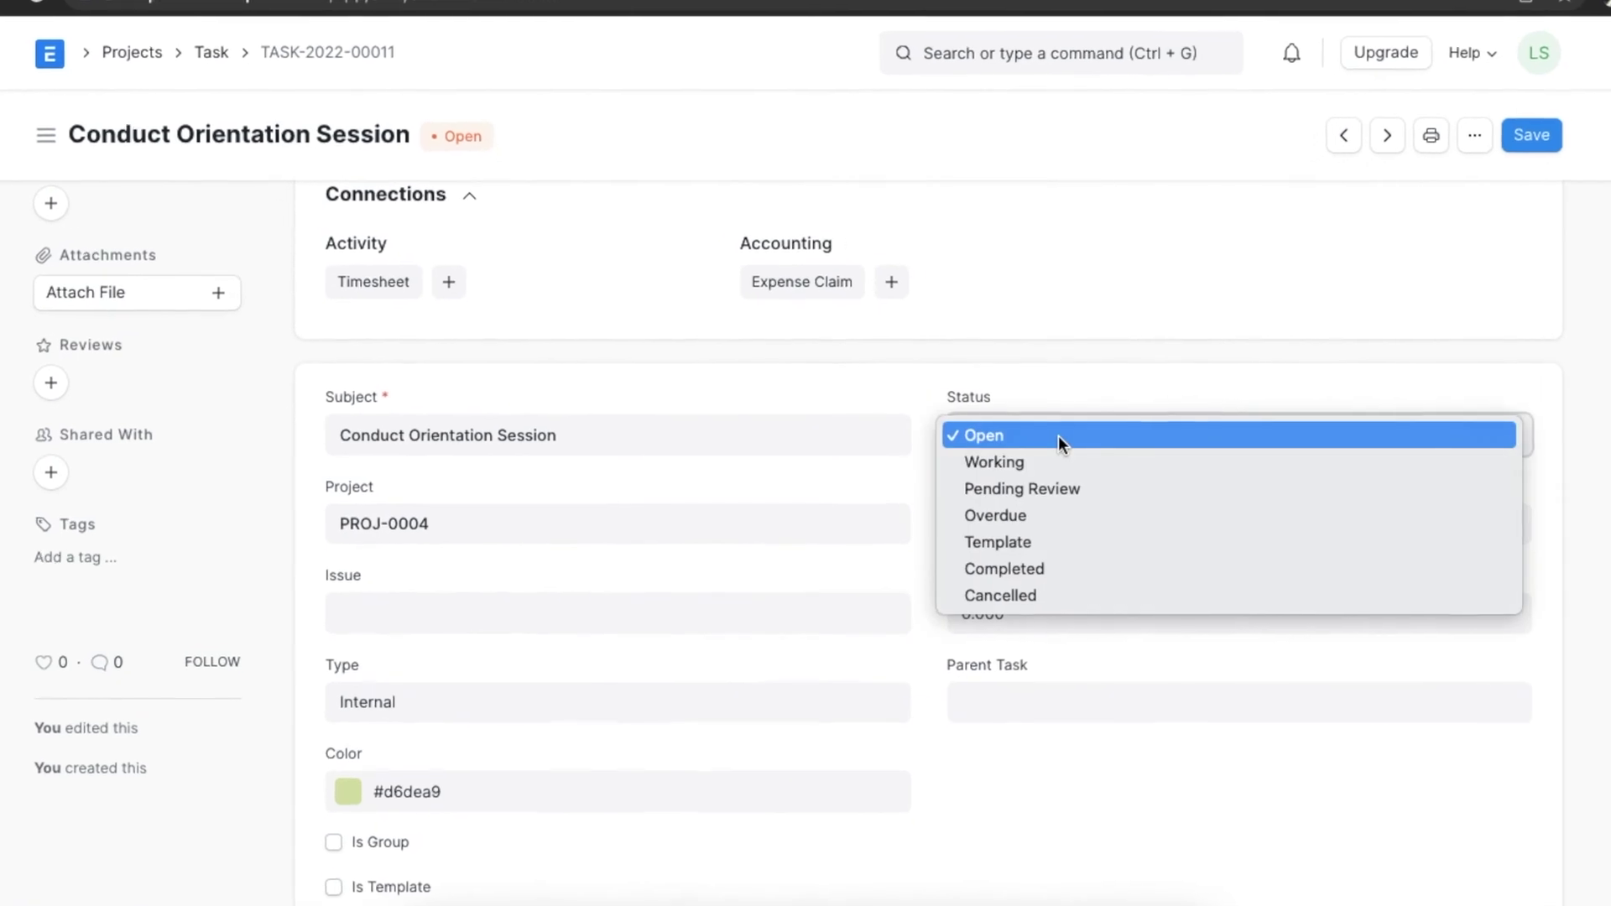
{"action": "left_click", "coordinate": [1047, 574]}
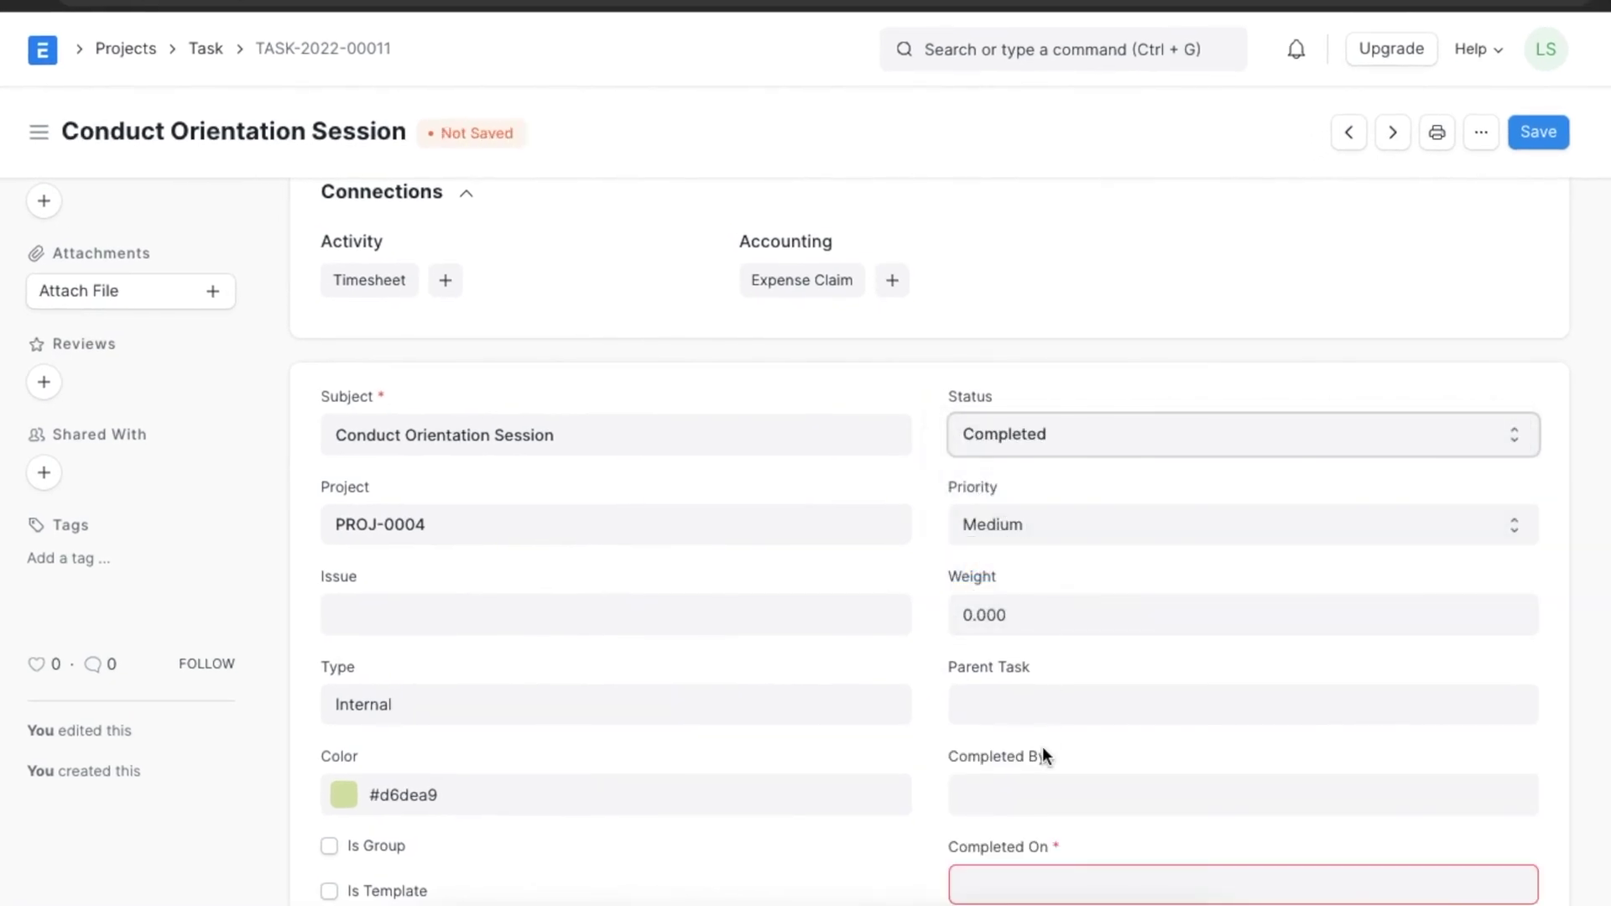
{"action": "scroll", "coordinate": [1045, 739], "scroll_direction": "down", "scroll_amount": 2}
{"action": "left_click", "coordinate": [1049, 641]}
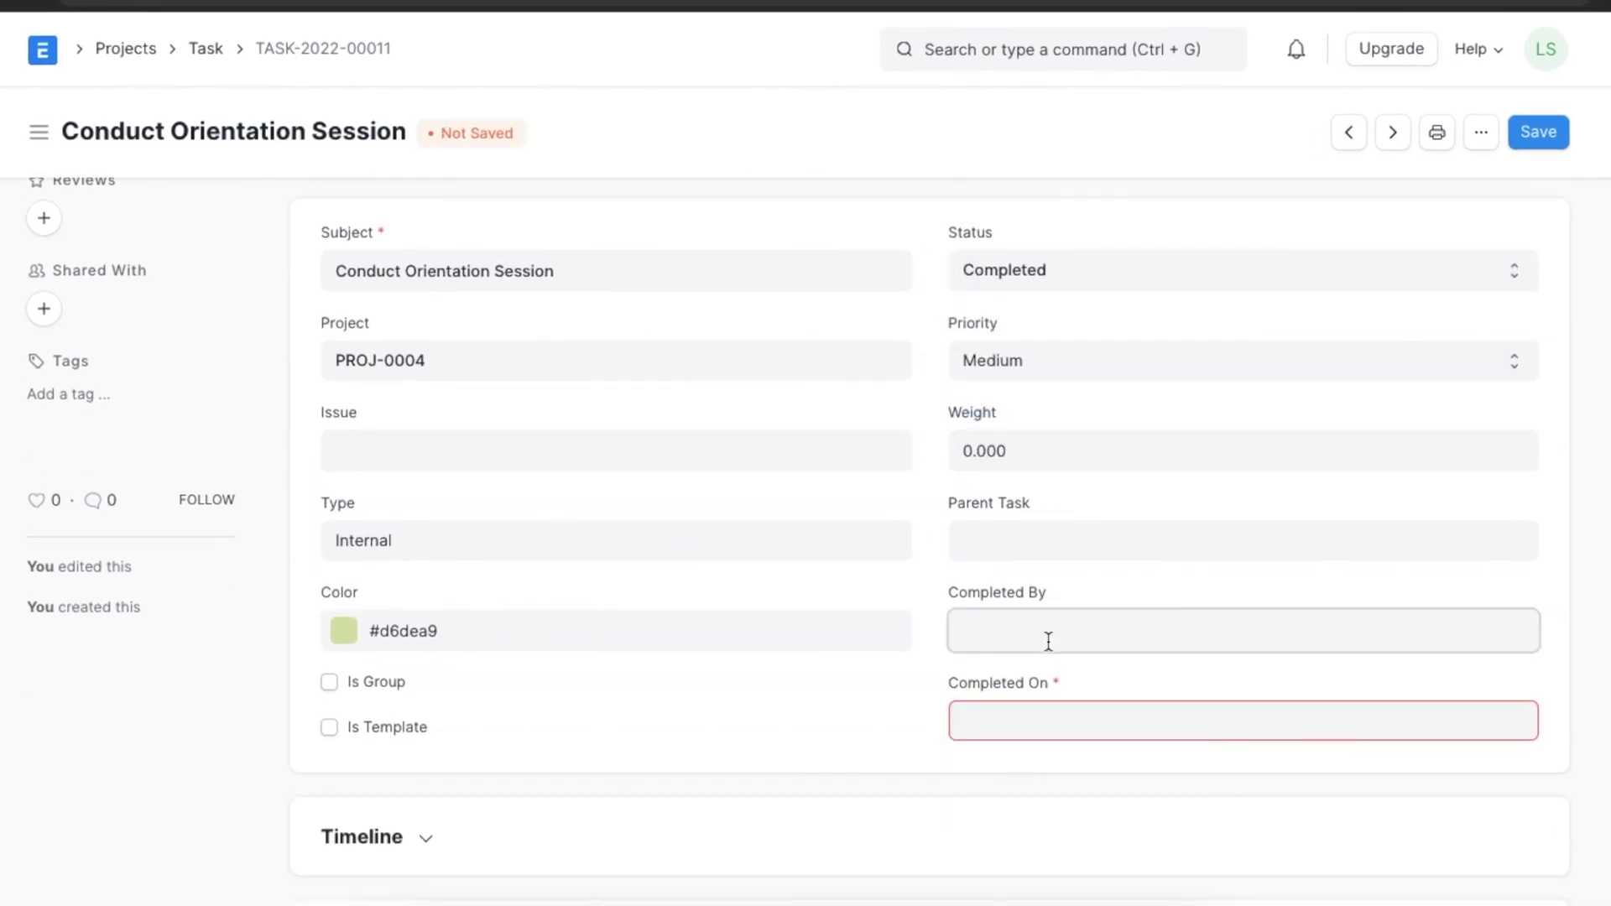
{"action": "left_click", "coordinate": [1029, 857]}
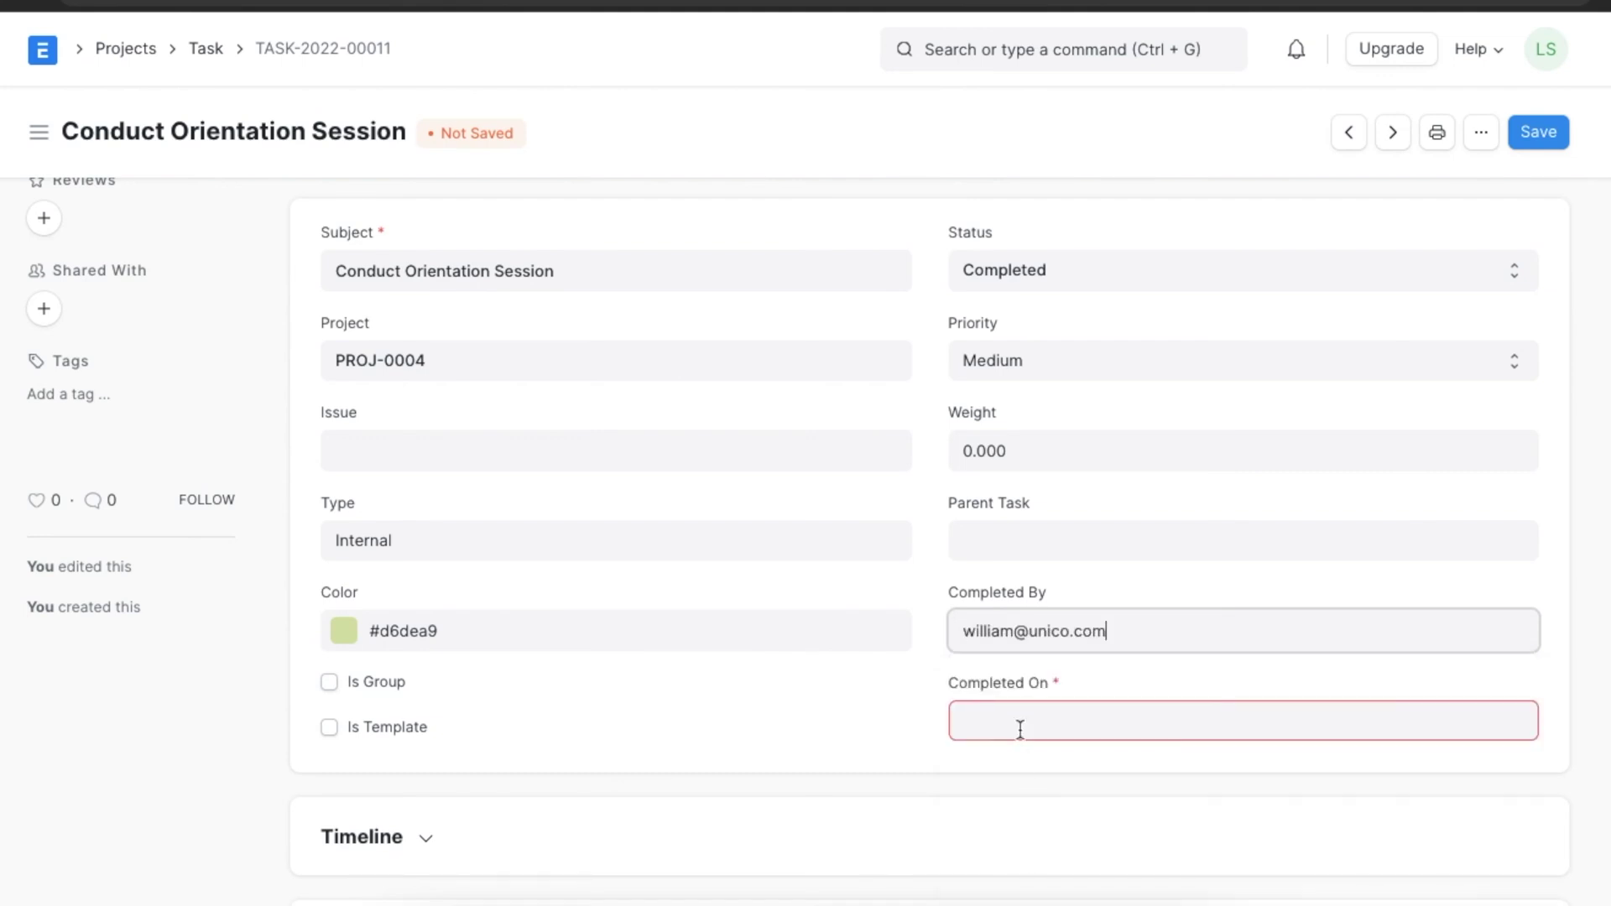
{"action": "left_click", "coordinate": [1019, 727]}
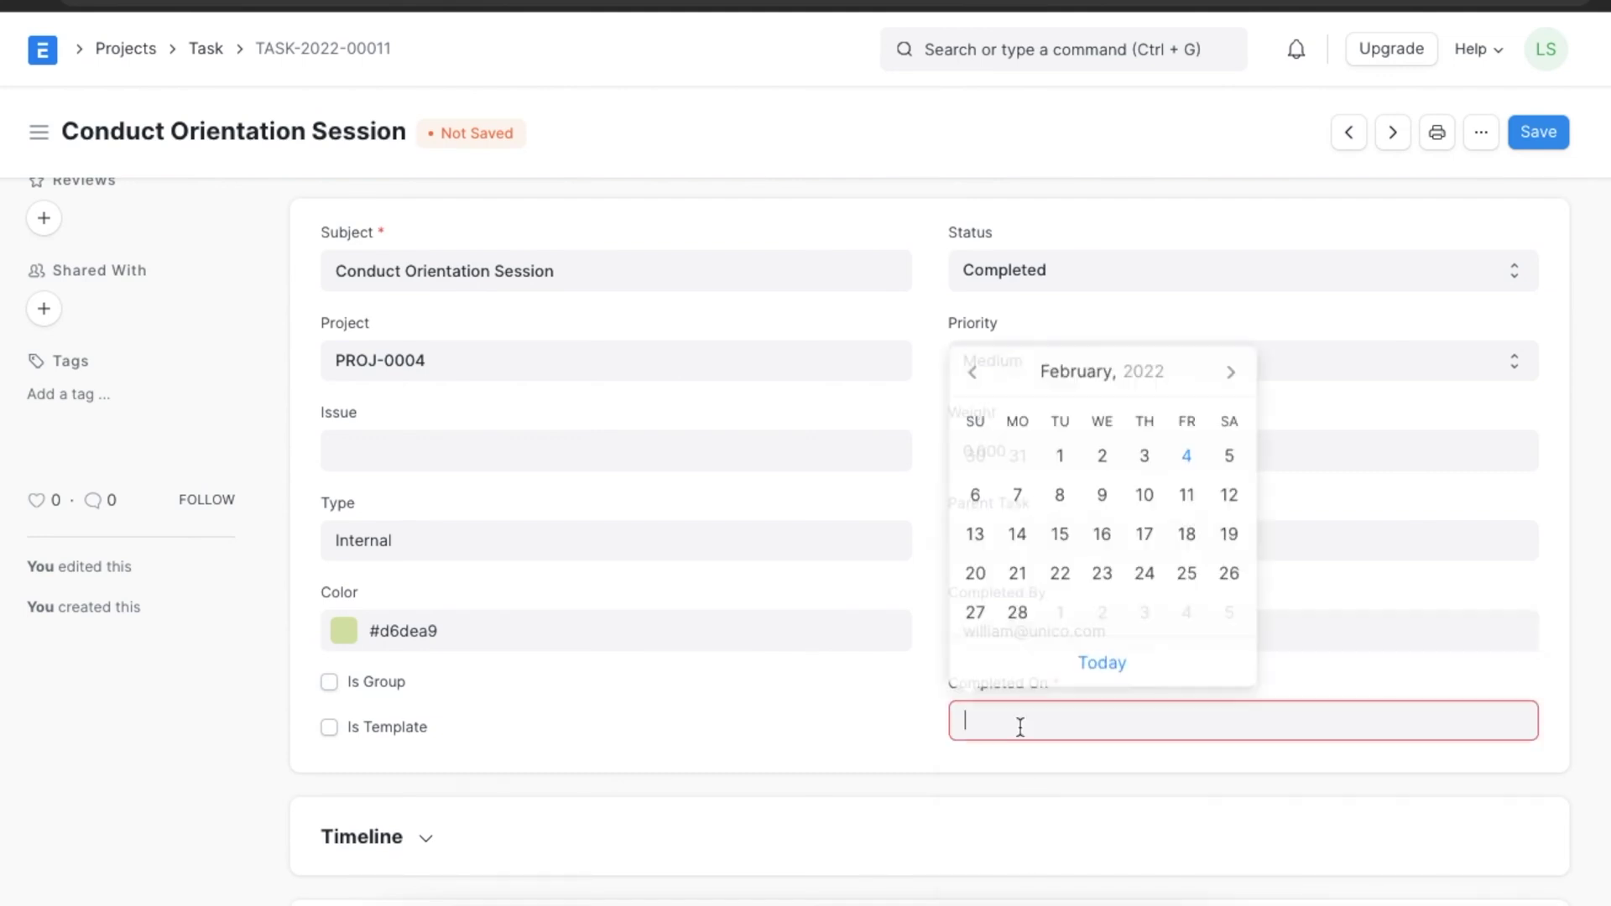
{"action": "left_click", "coordinate": [1187, 457]}
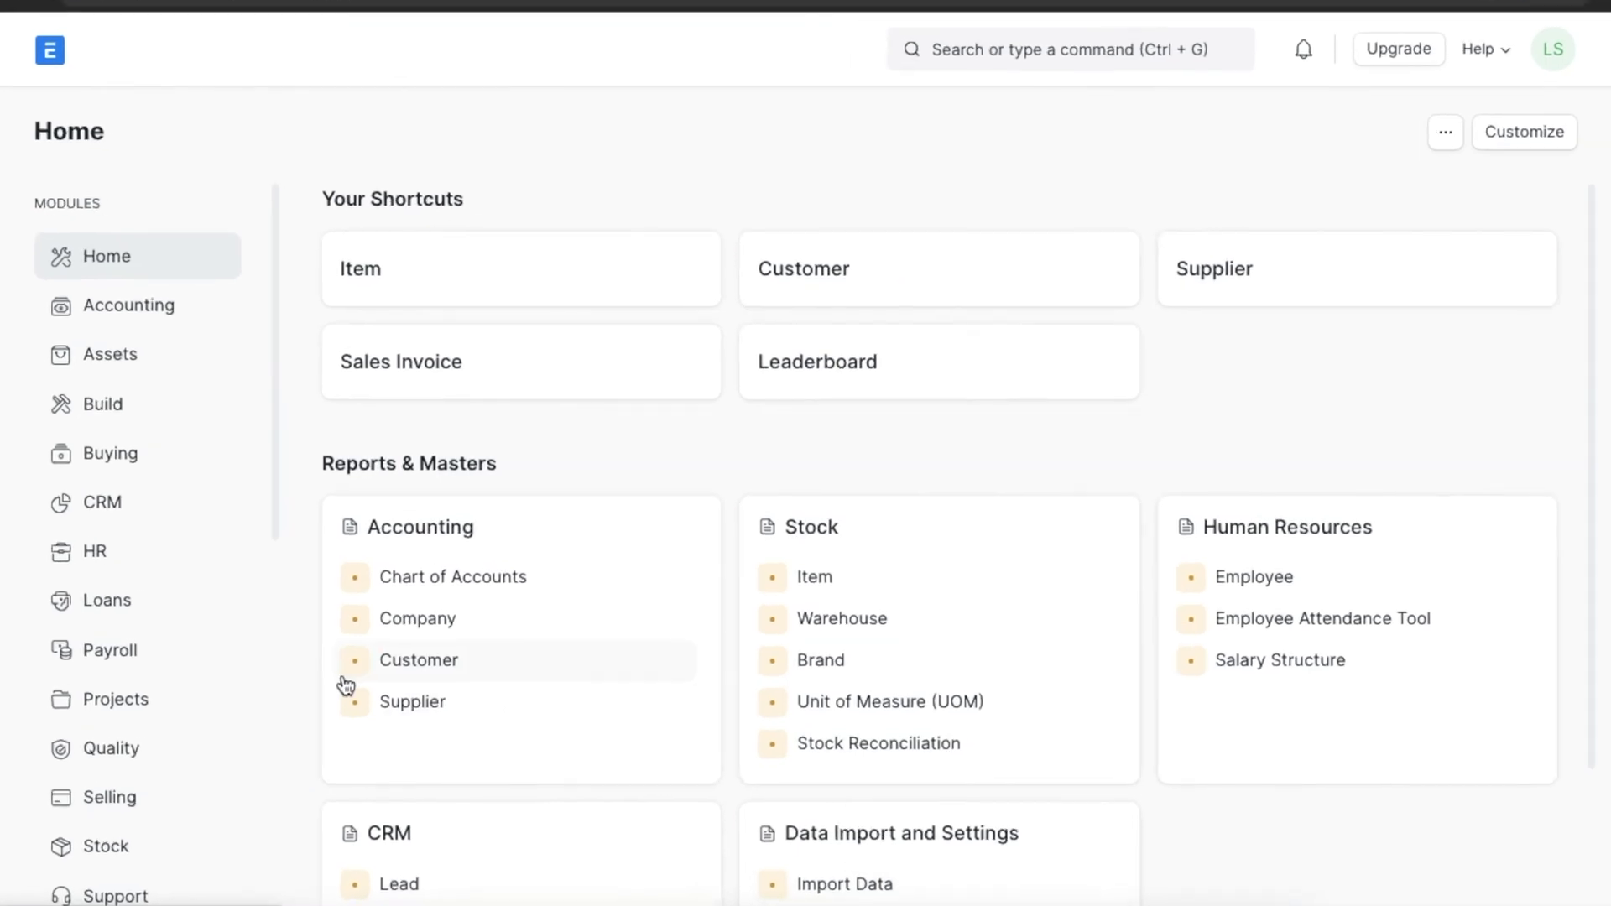
Step: From the Task list, add and save a task with subject 'Review Feedback in Orientation'
{"action": "left_click", "coordinate": [181, 708]}
{"action": "scroll", "coordinate": [728, 848], "scroll_direction": "down", "scroll_amount": 3}
{"action": "scroll", "coordinate": [728, 843], "scroll_direction": "down", "scroll_amount": 2}
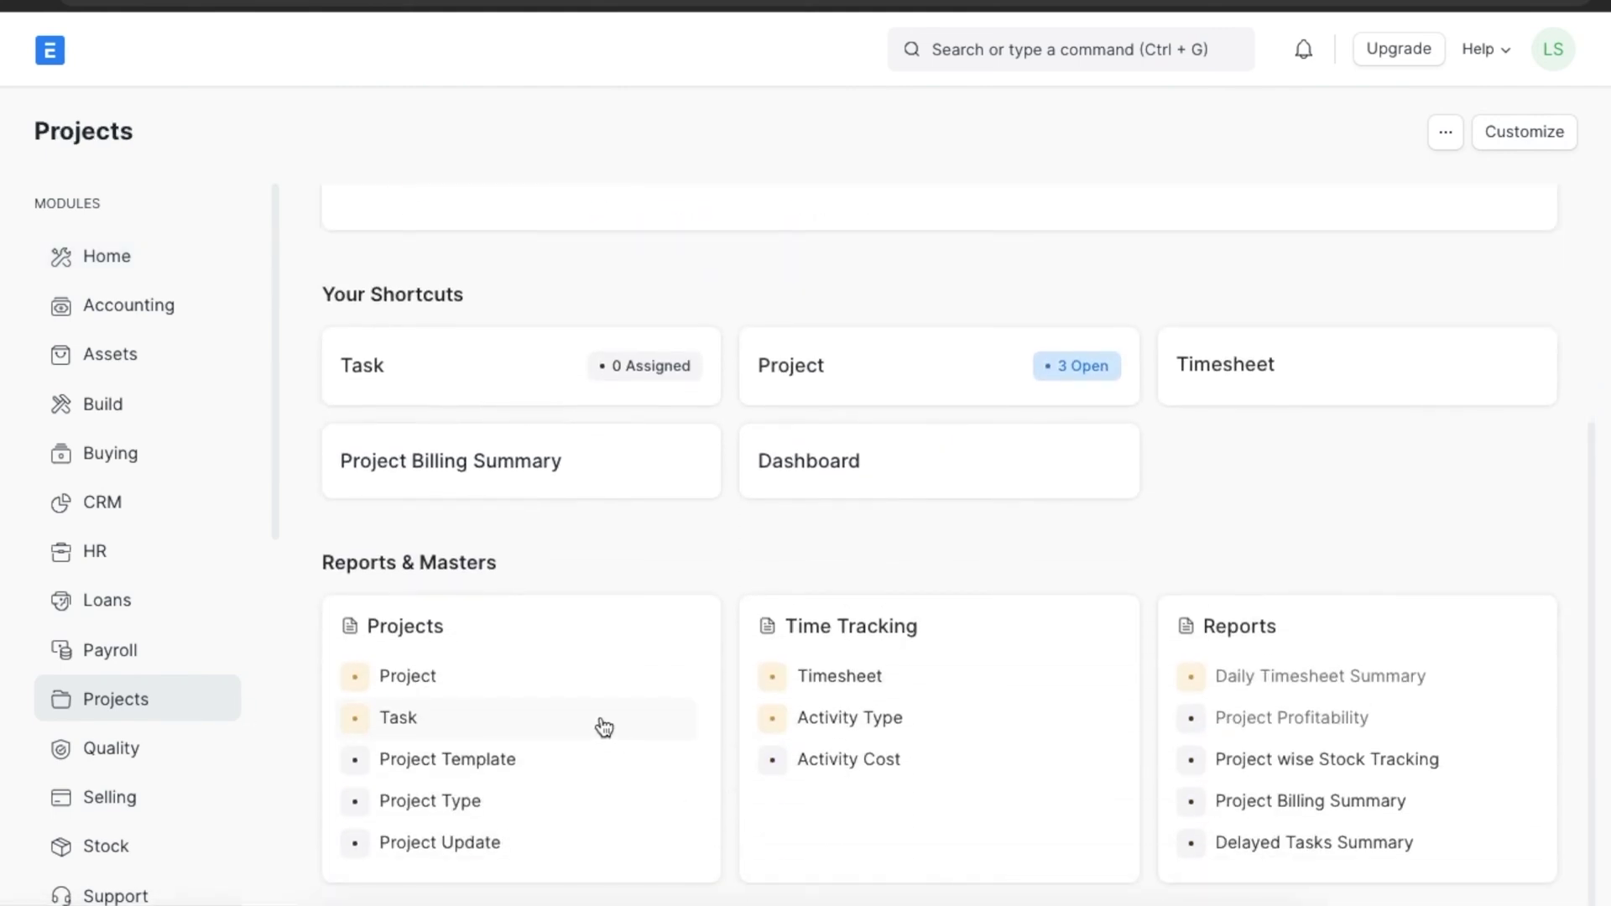
{"action": "left_click", "coordinate": [603, 727]}
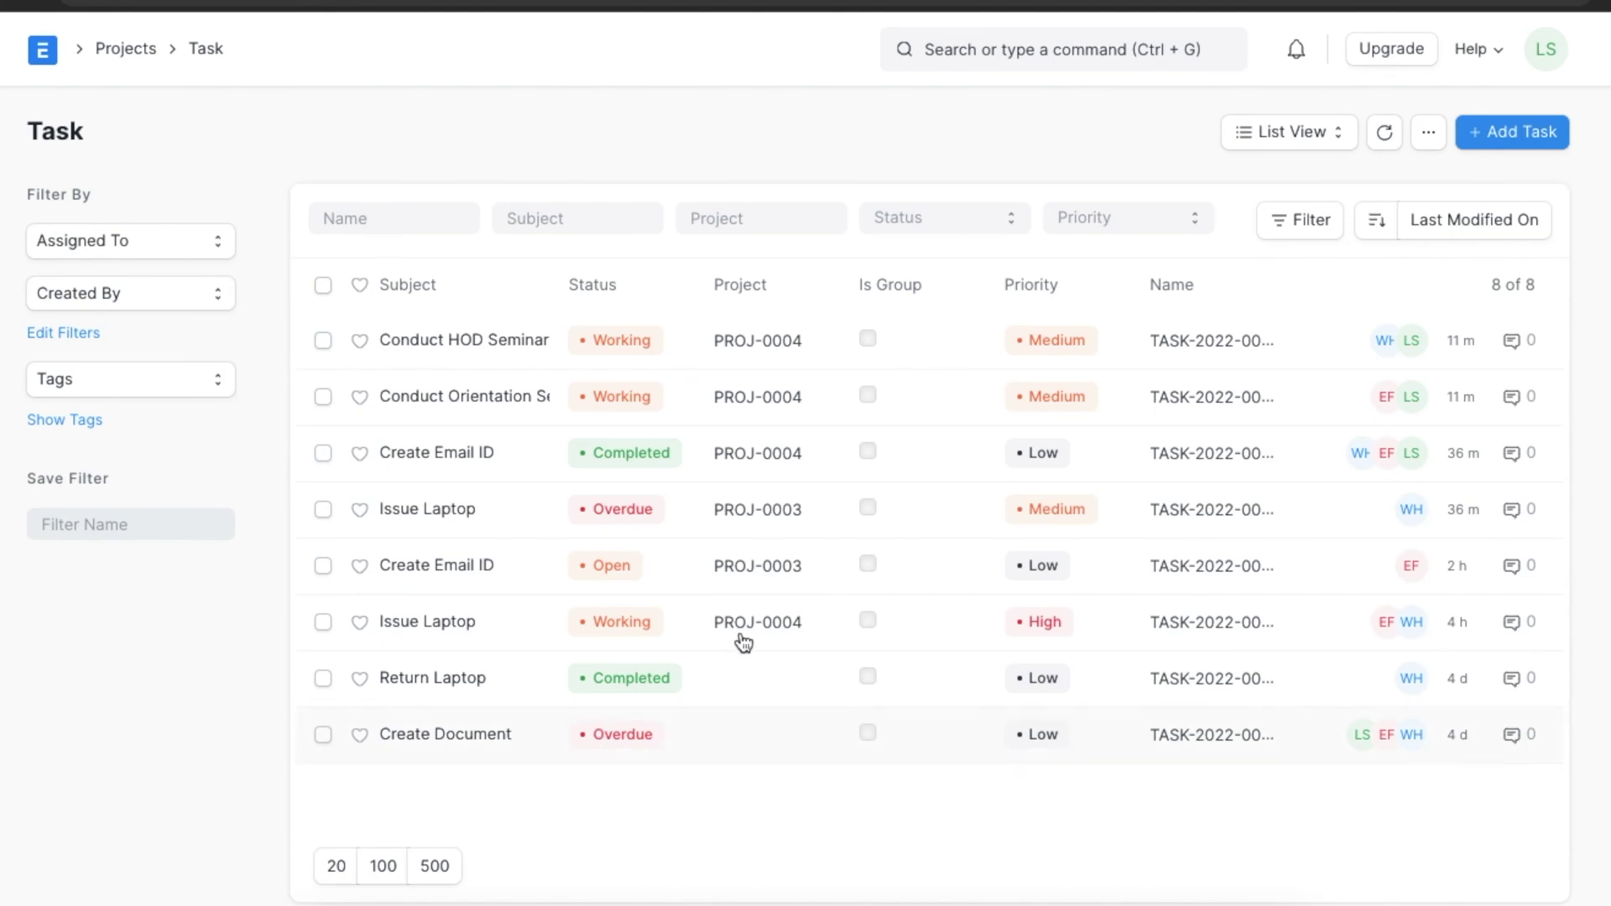
{"action": "left_click", "coordinate": [1503, 134]}
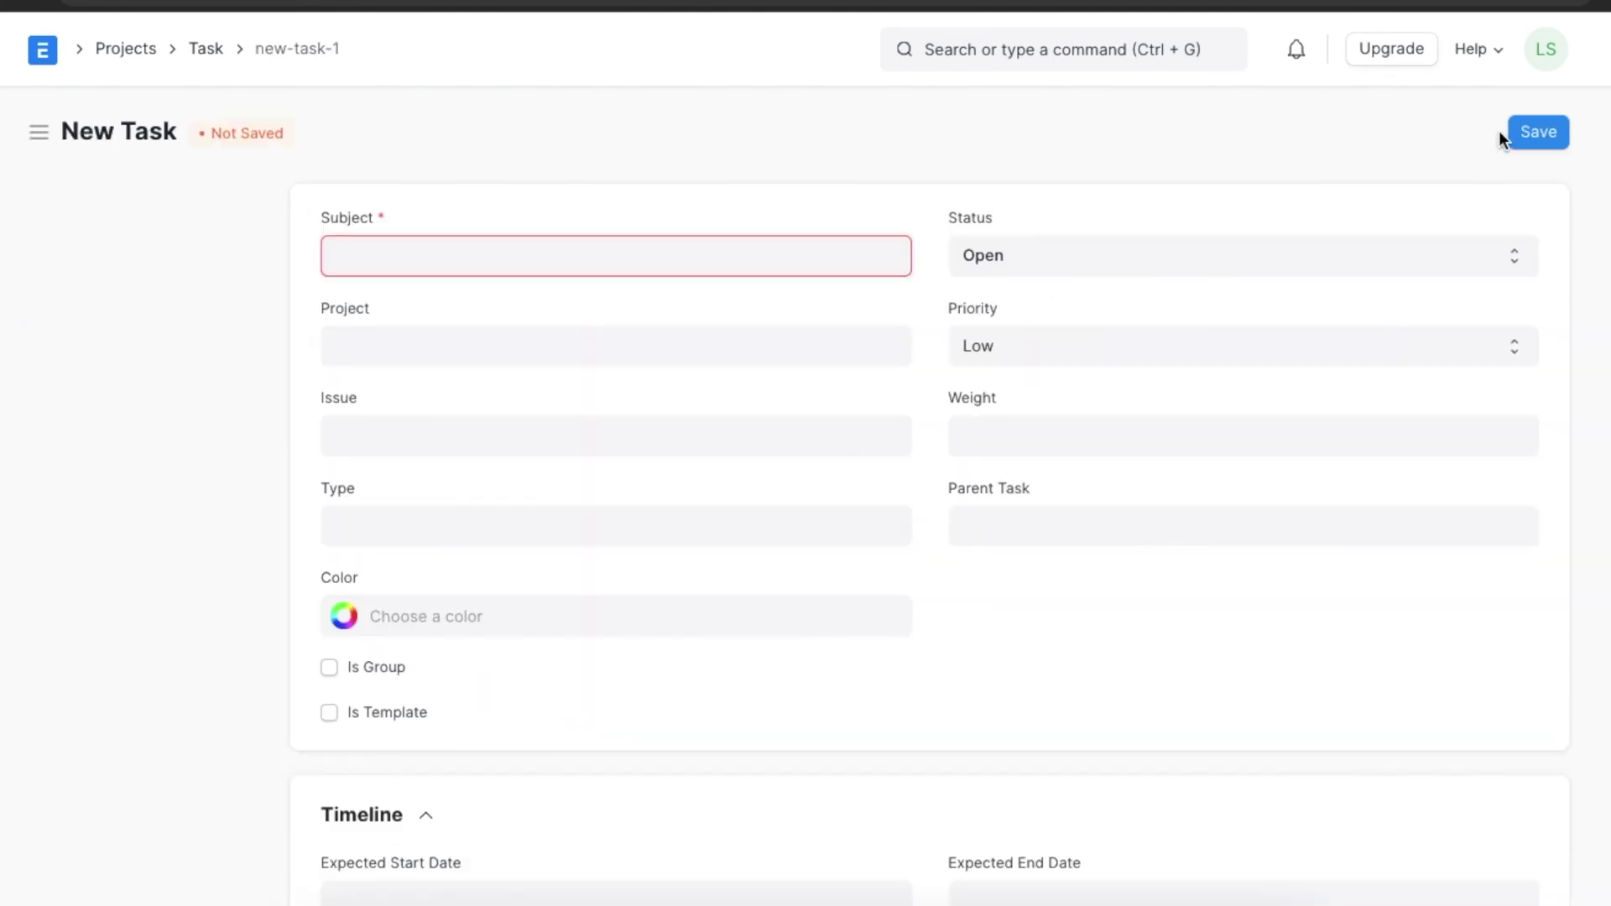
{"action": "type", "text": "Review Feedback in Orientation"}
{"action": "left_click", "coordinate": [1527, 132]}
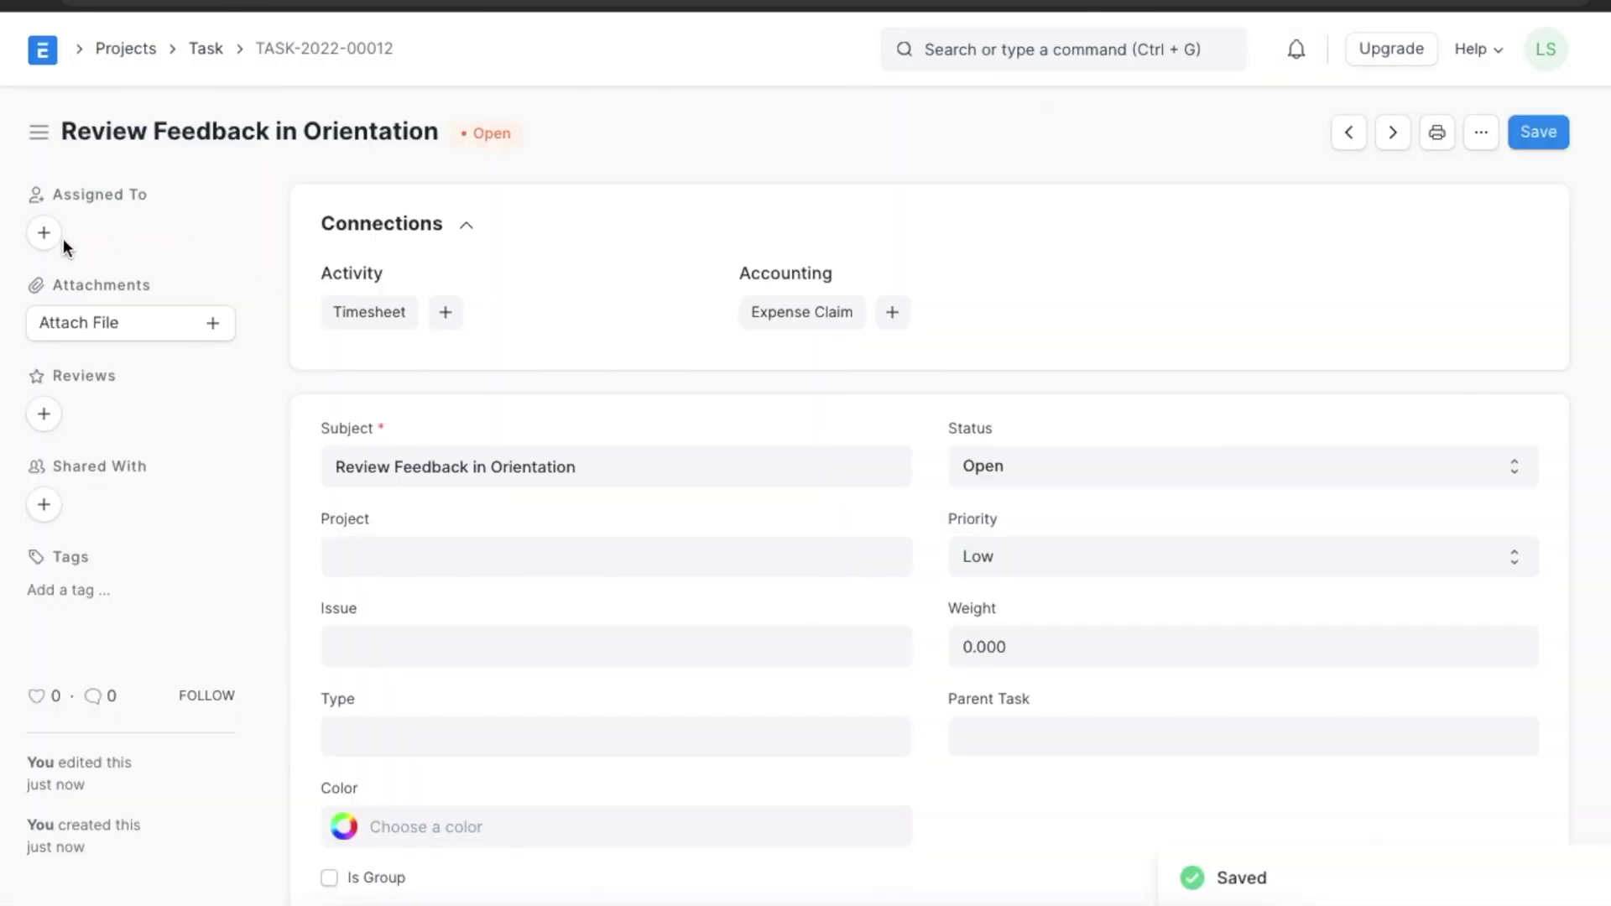
Step: Assign TASK-2022-00012 to a colleague and dismiss the confirmation message
{"action": "left_click", "coordinate": [46, 235]}
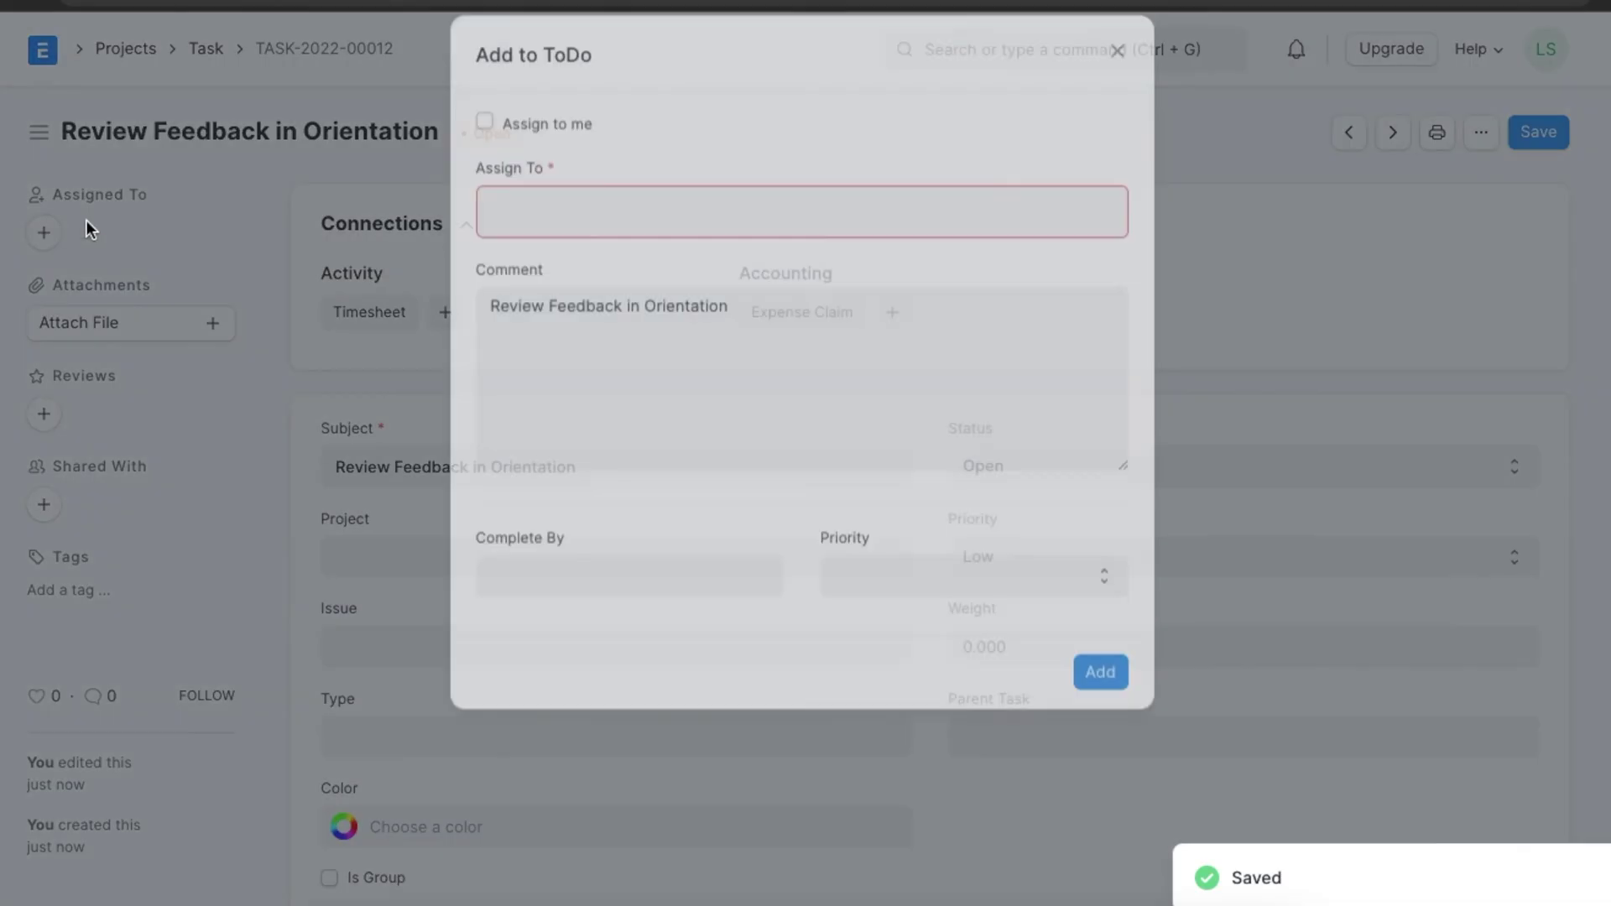
{"action": "left_click", "coordinate": [522, 250]}
{"action": "left_click", "coordinate": [543, 307]}
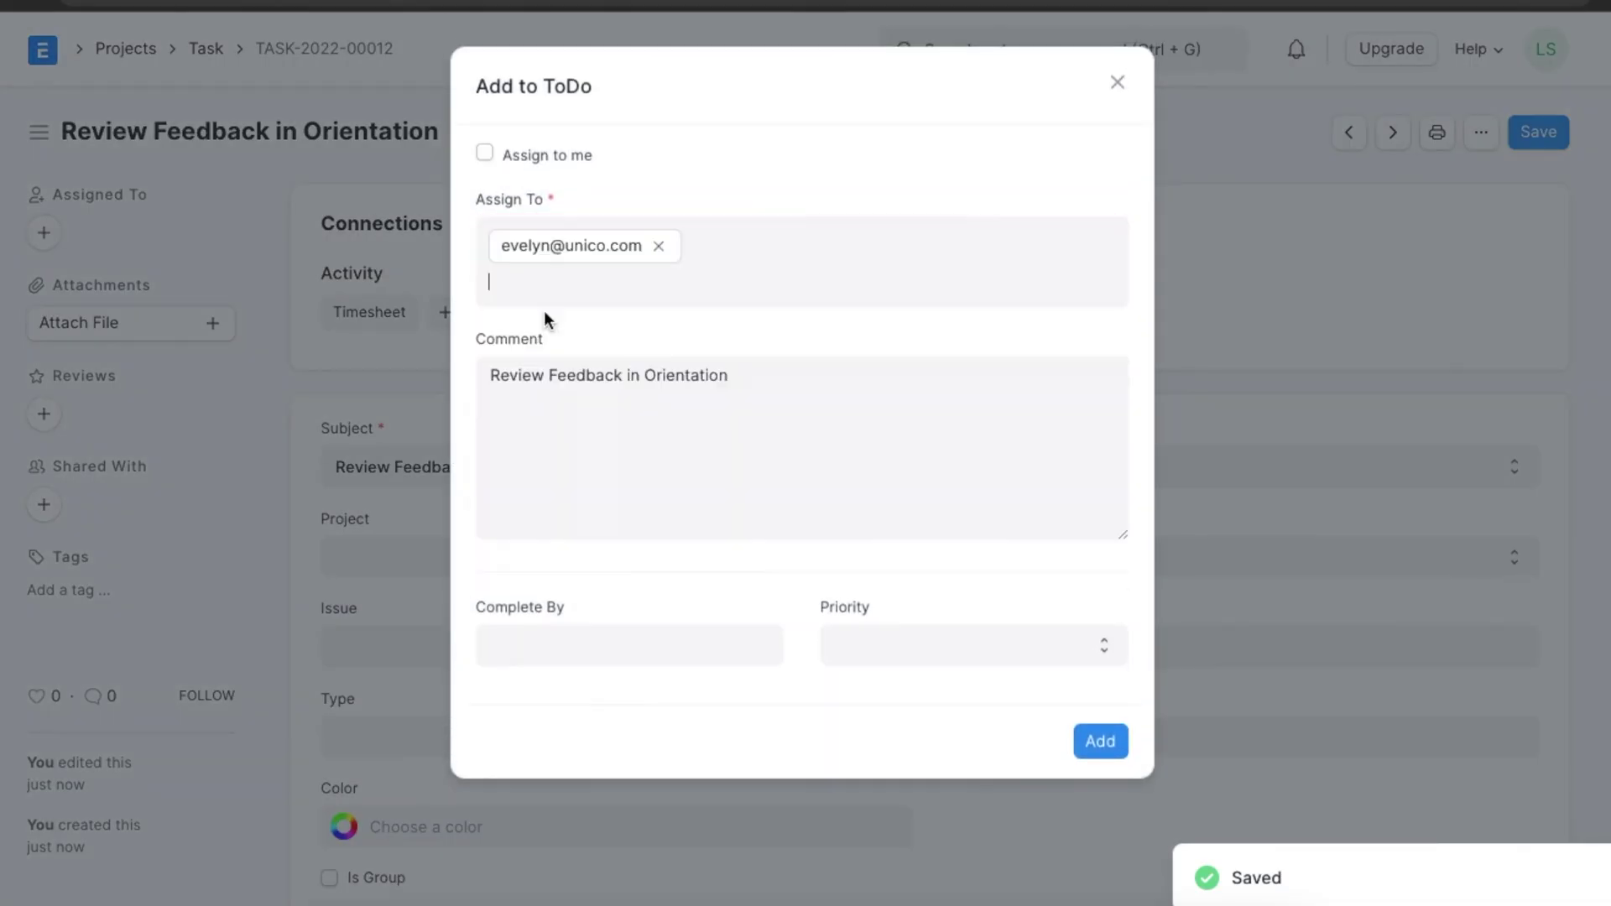
{"action": "left_click", "coordinate": [1097, 738]}
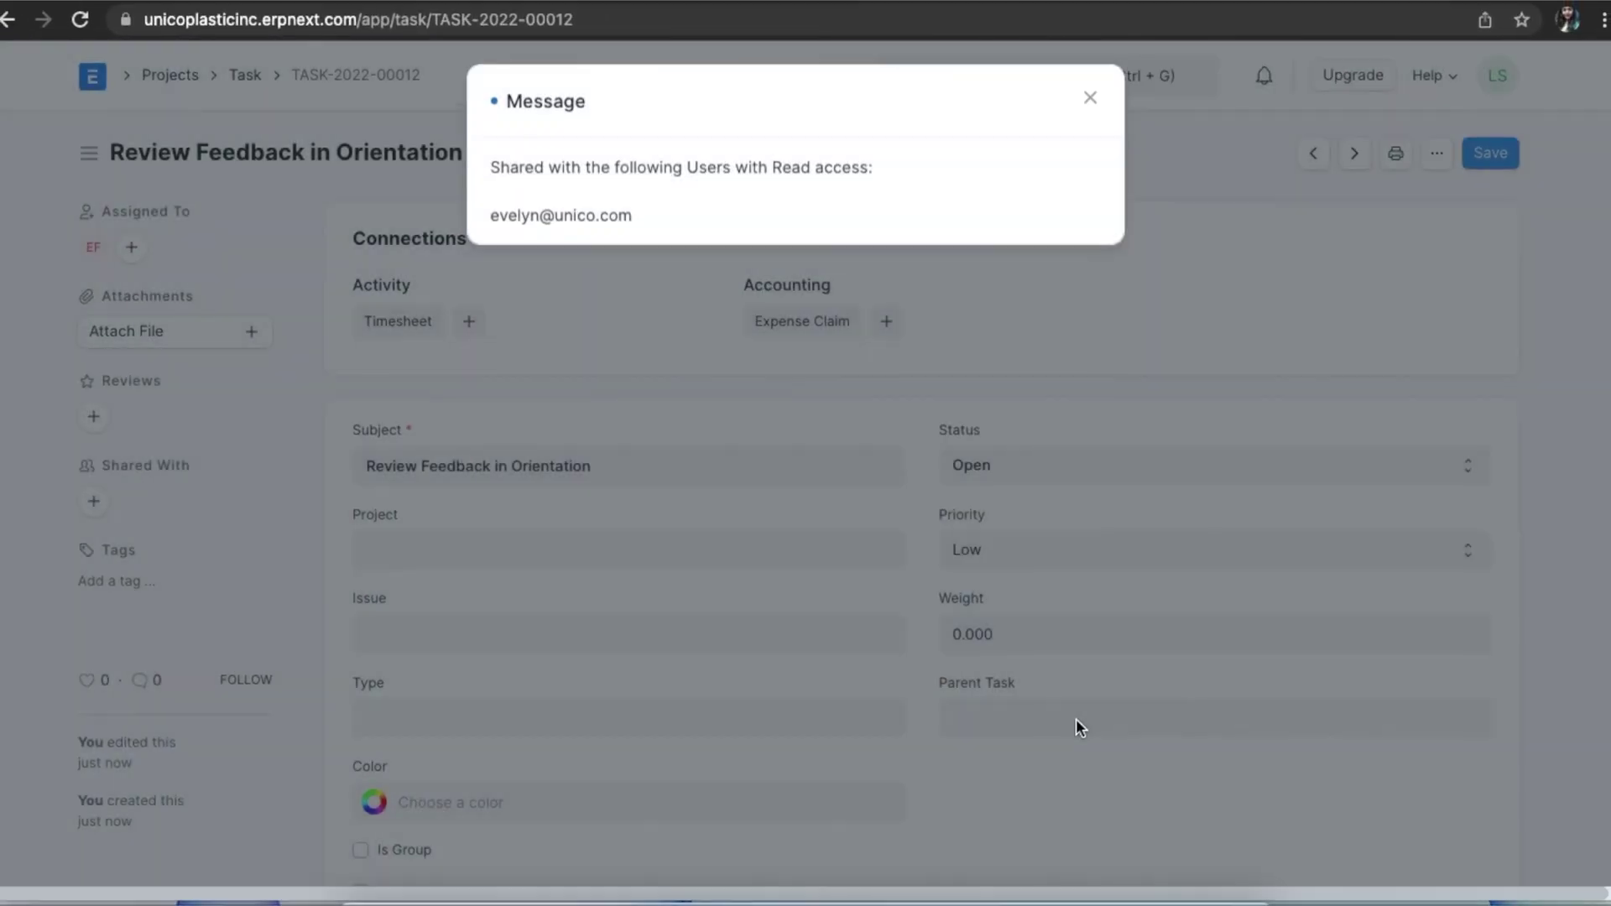
{"action": "left_click", "coordinate": [1097, 111]}
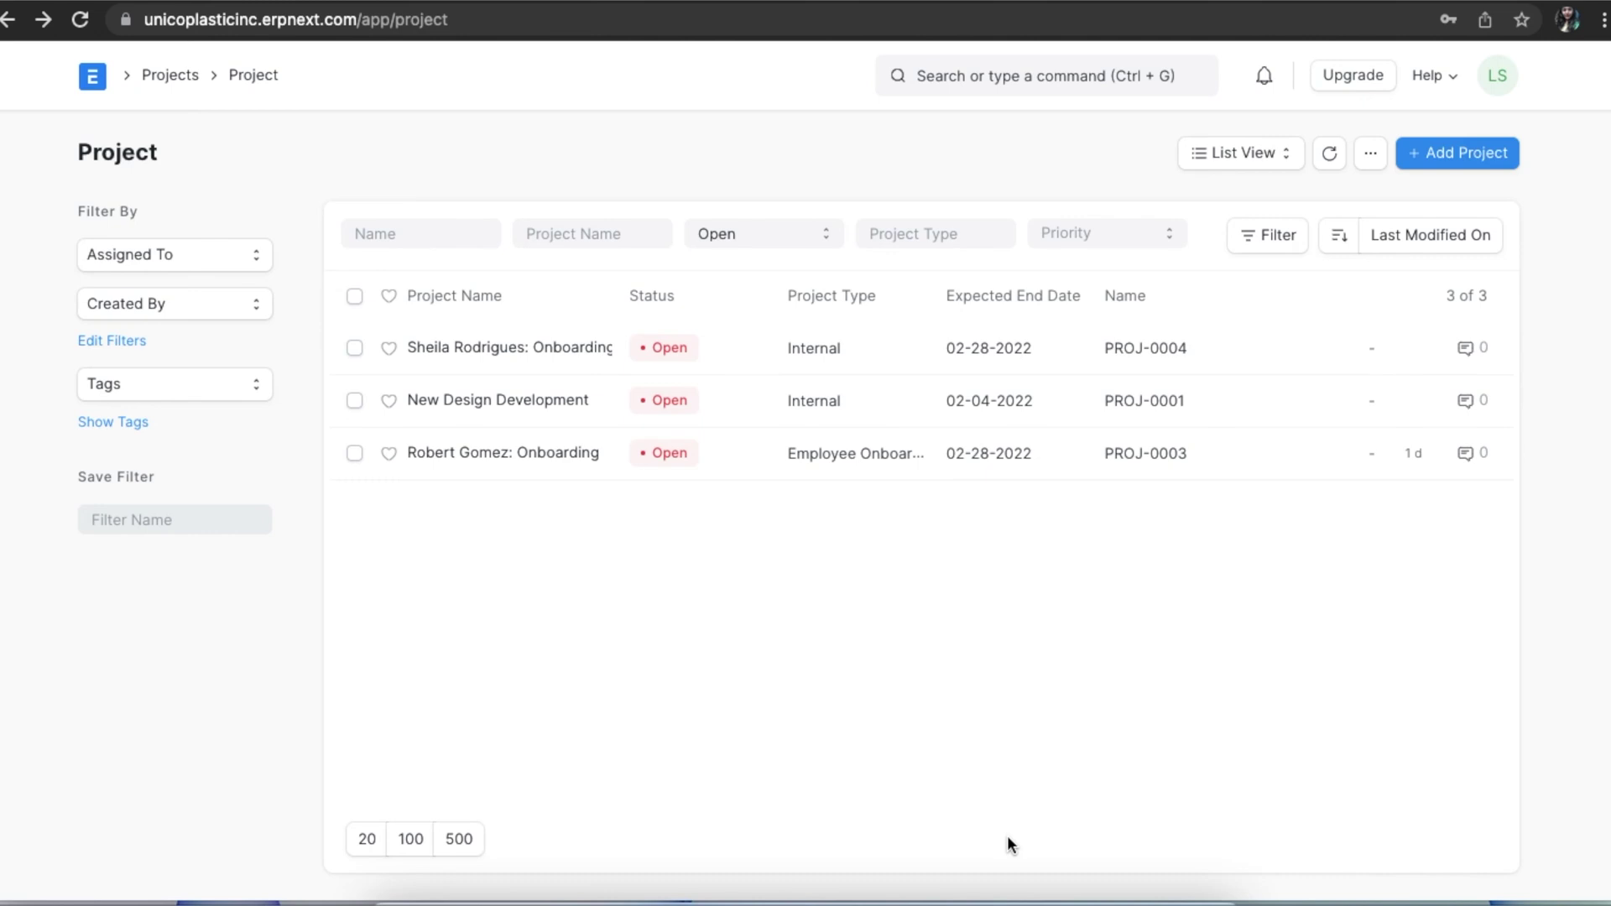
Step: From project PROJ-0004's Connections, list its four tasks and show the List View options
{"action": "left_click", "coordinate": [597, 353]}
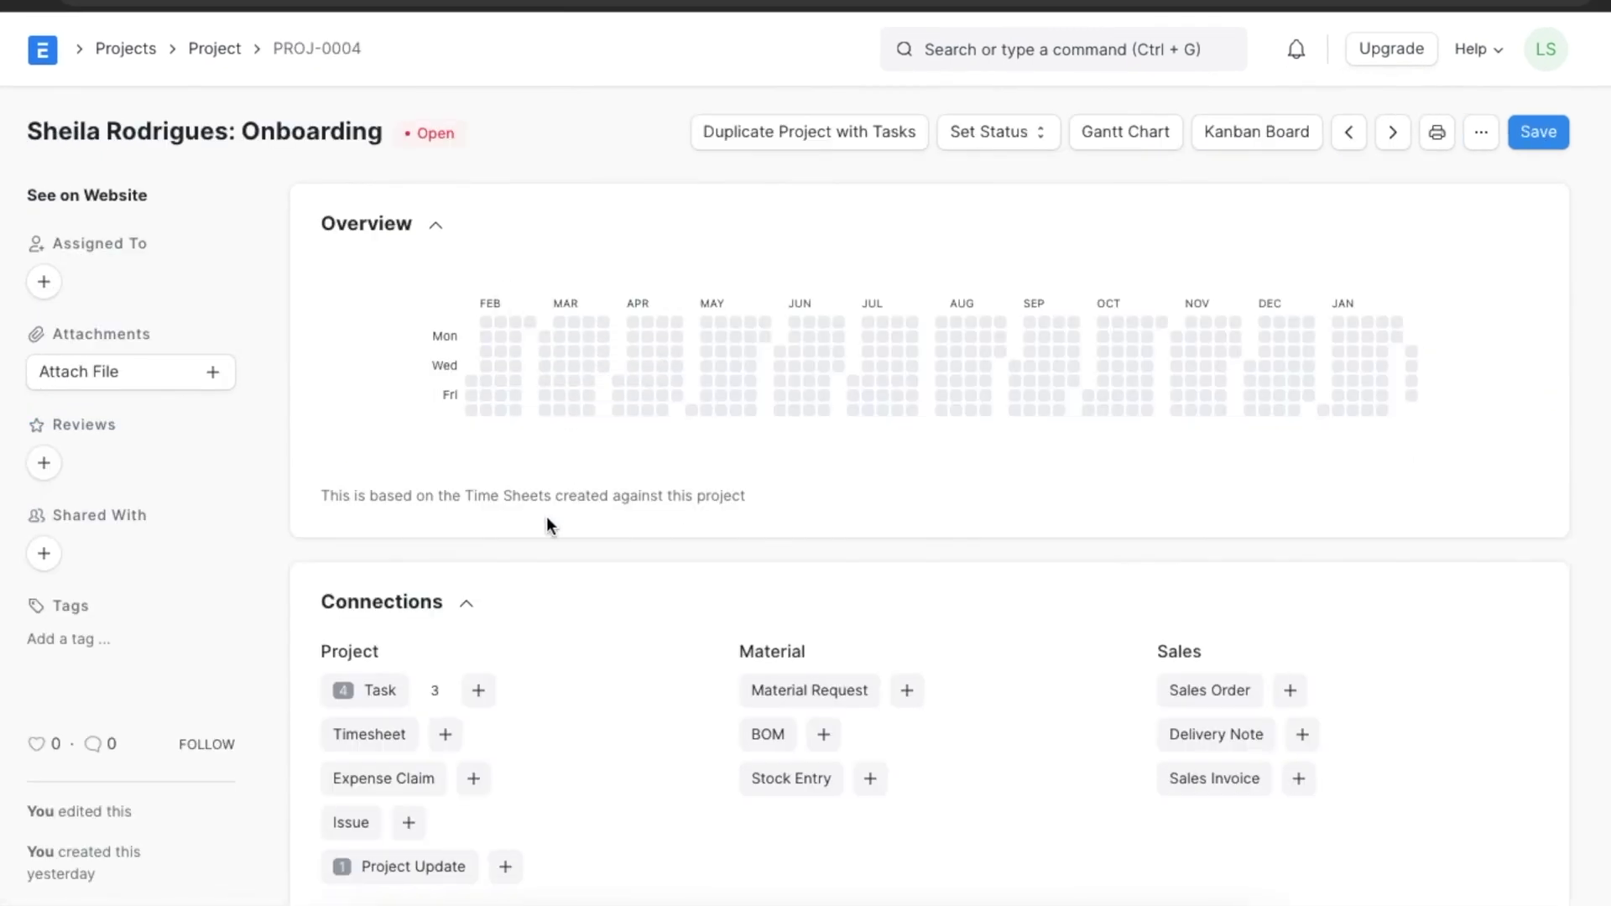
{"action": "scroll", "coordinate": [529, 658], "scroll_direction": "down", "scroll_amount": 1}
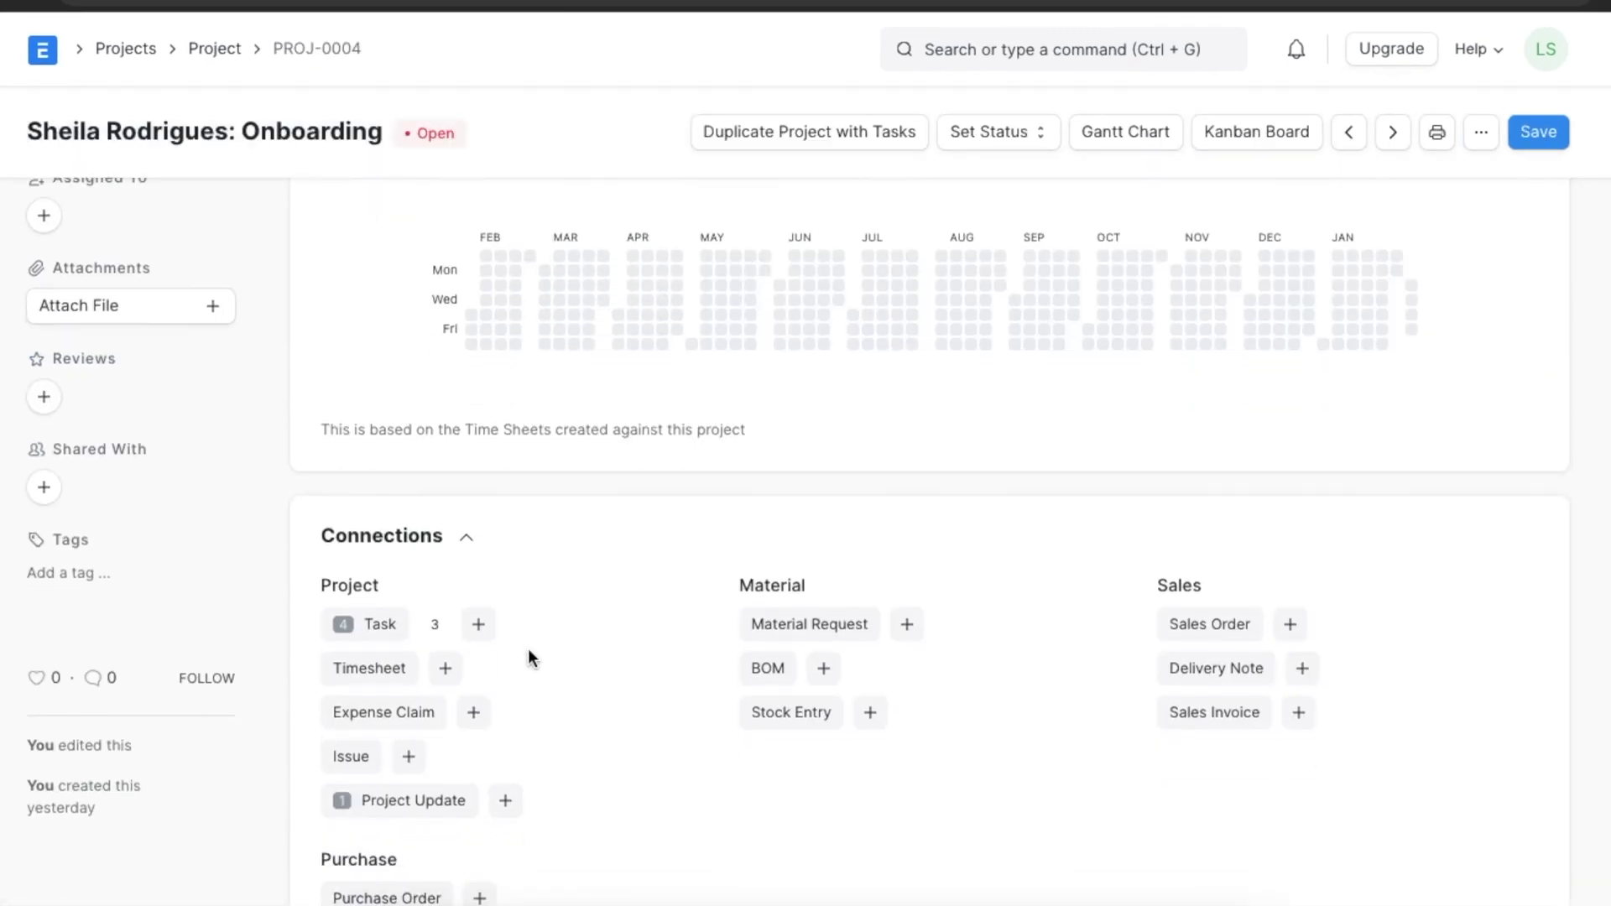
{"action": "left_click", "coordinate": [384, 625]}
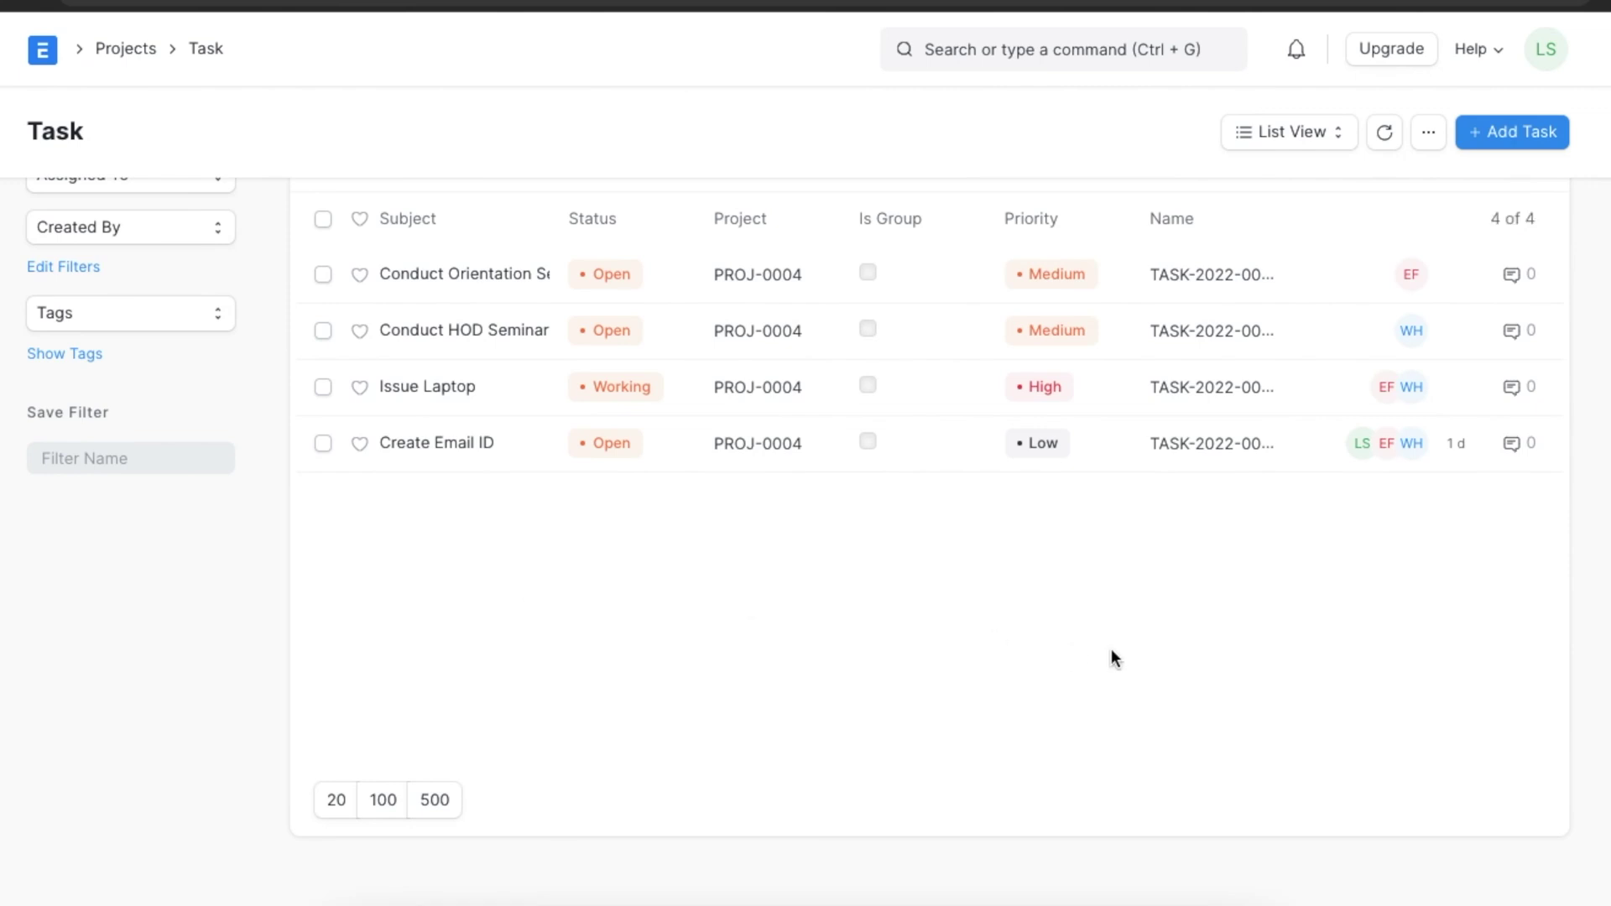
{"action": "scroll", "coordinate": [1111, 647], "scroll_direction": "up", "scroll_amount": 1}
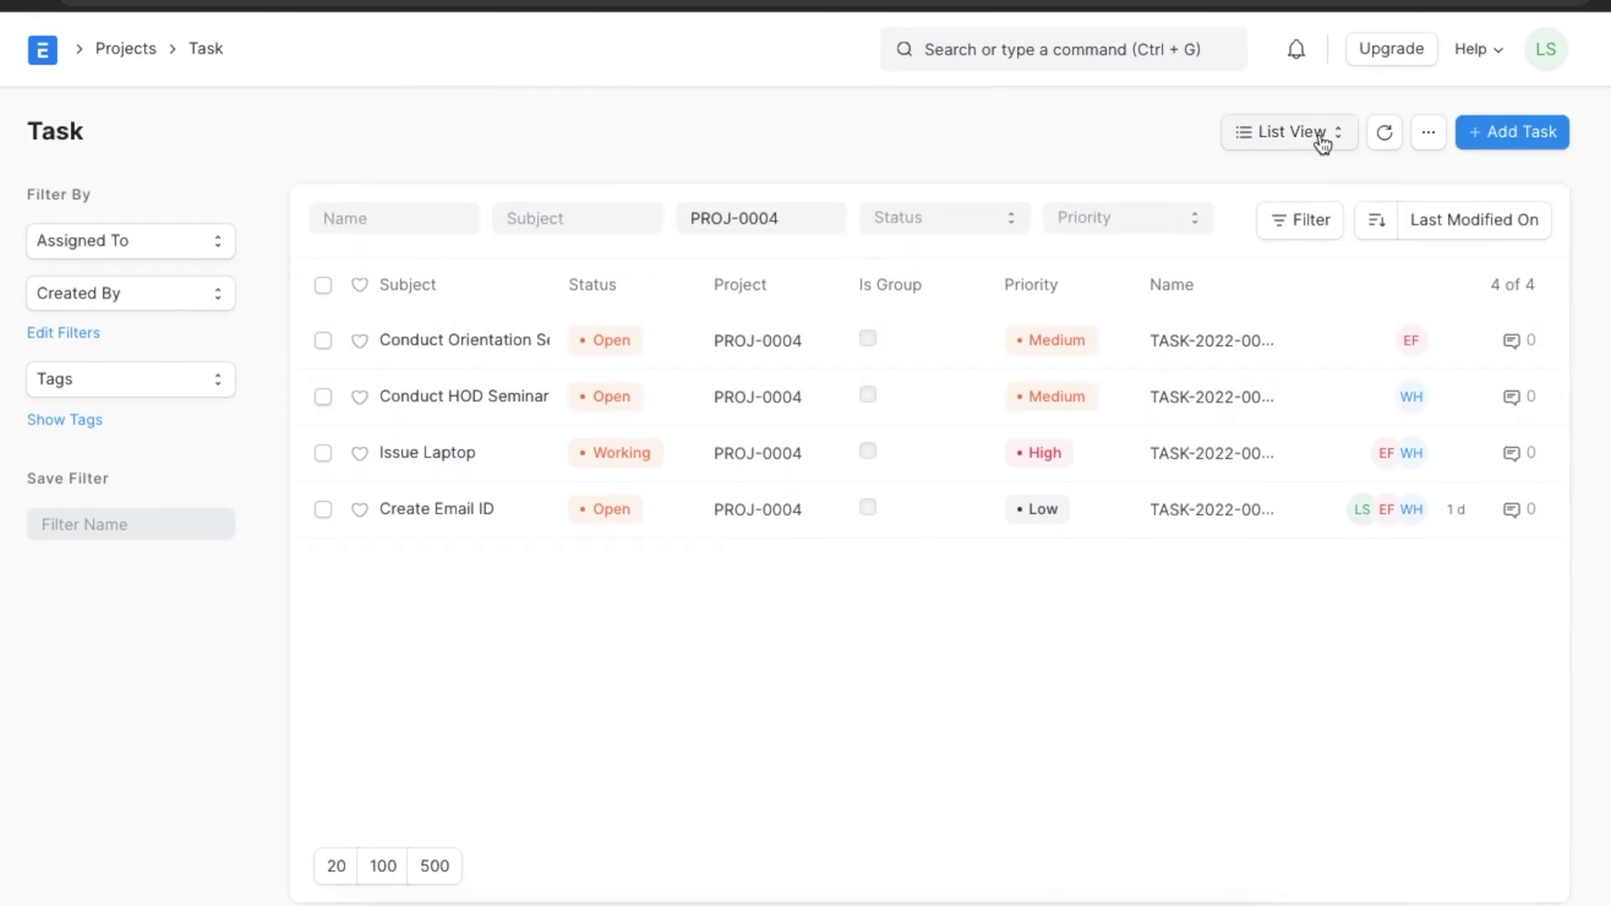
{"action": "left_click", "coordinate": [1334, 138]}
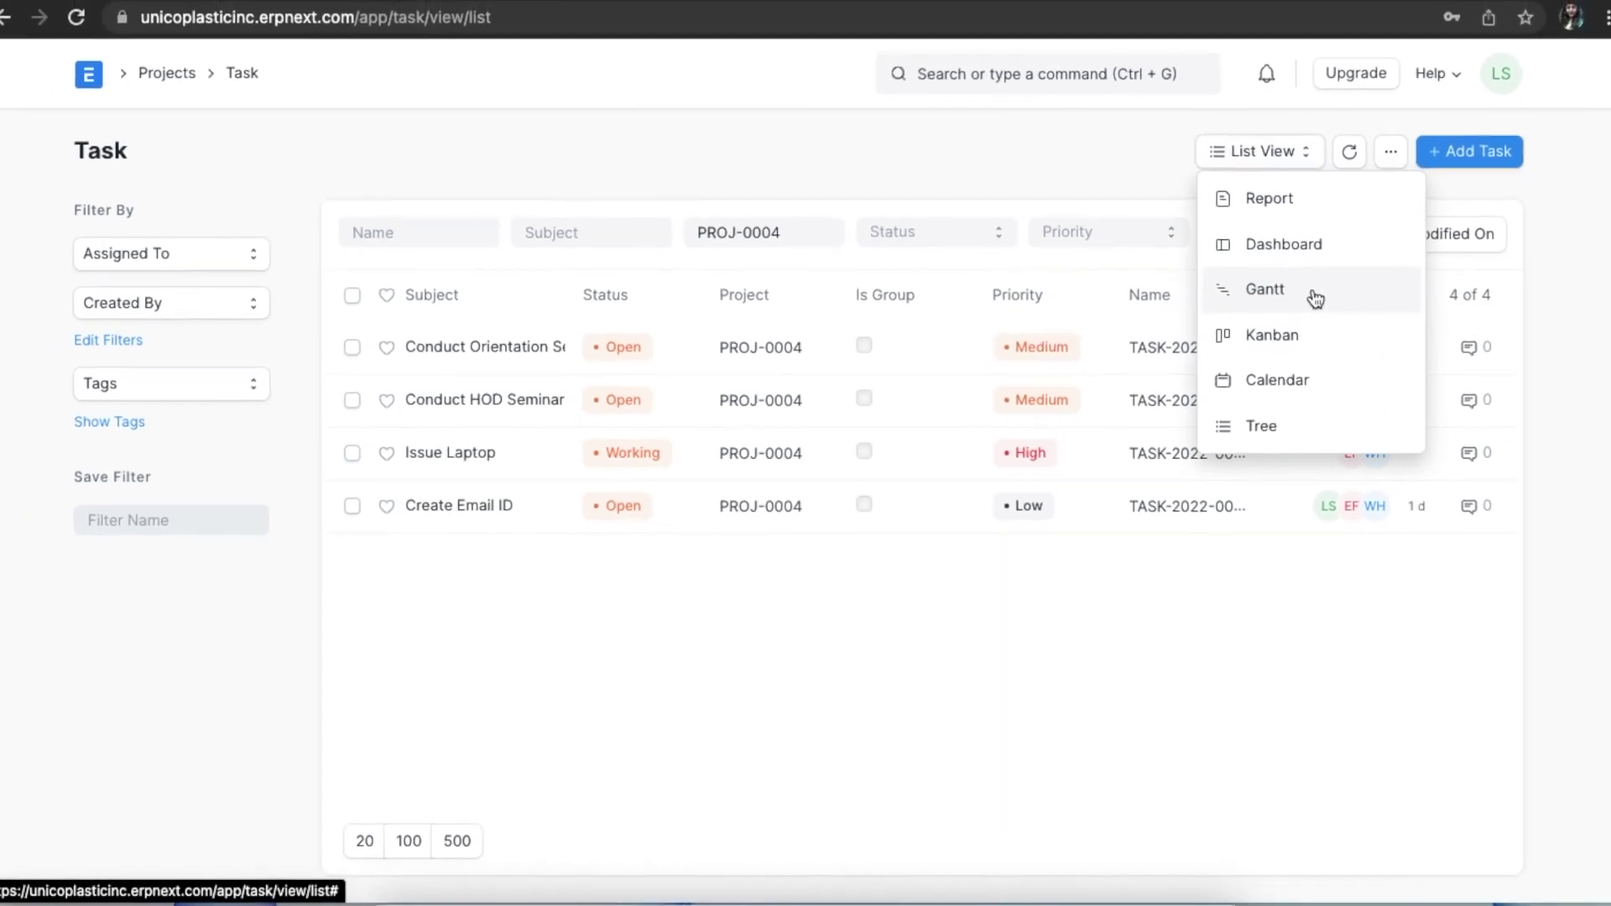
Step: View the PROJ-0004 tasks as a Gantt chart, then as a Kanban board
{"action": "left_click", "coordinate": [1315, 300]}
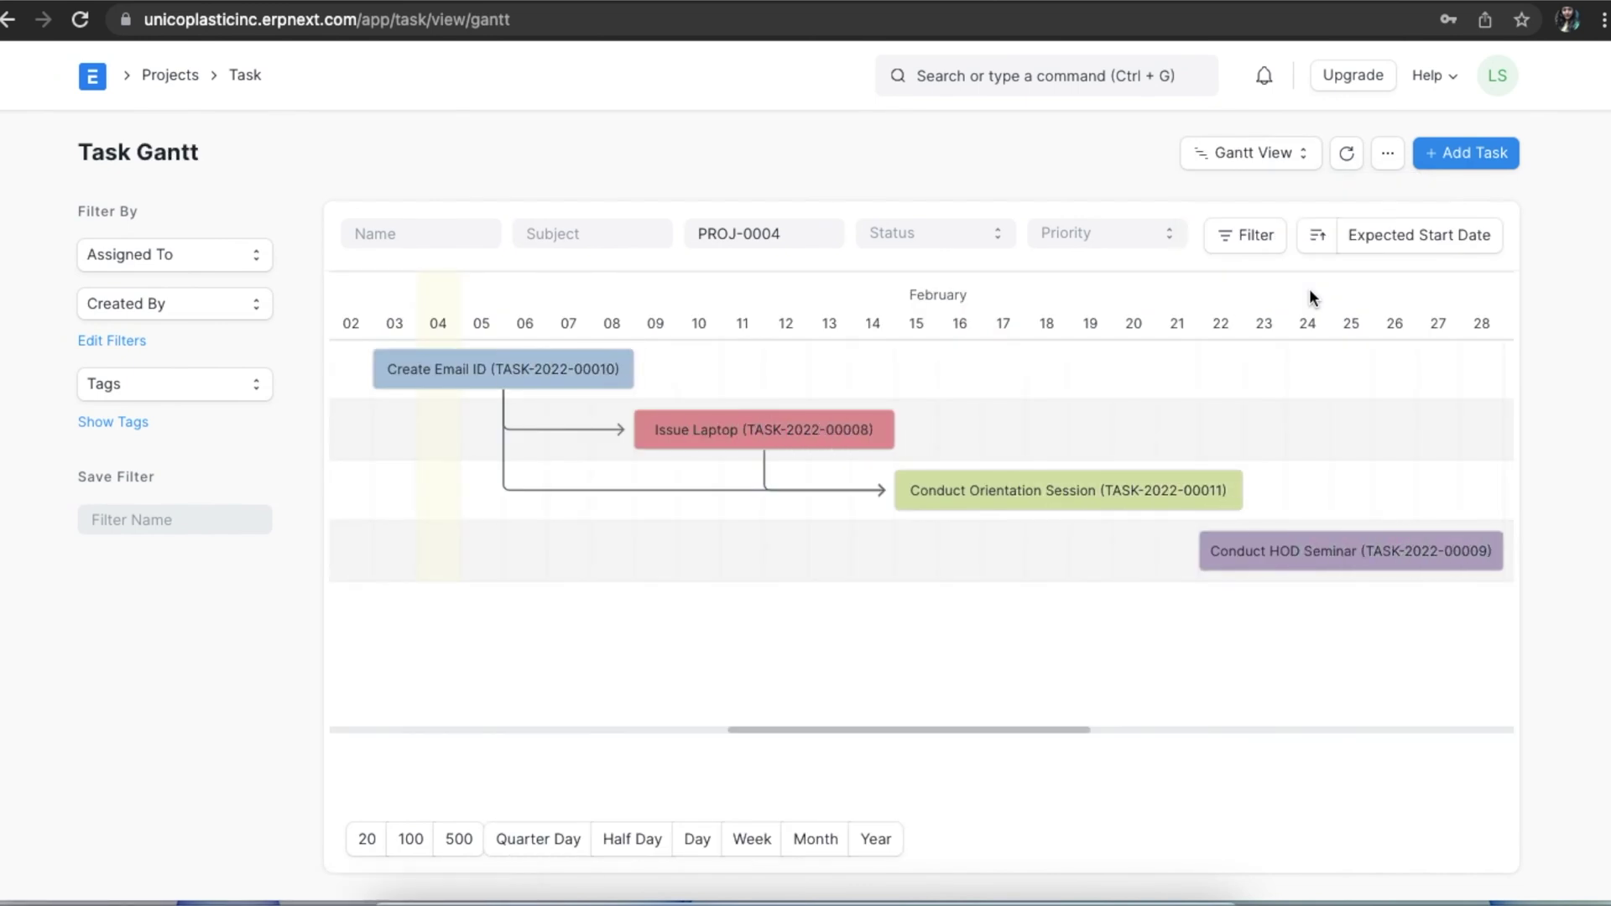
{"action": "left_click", "coordinate": [8, 24]}
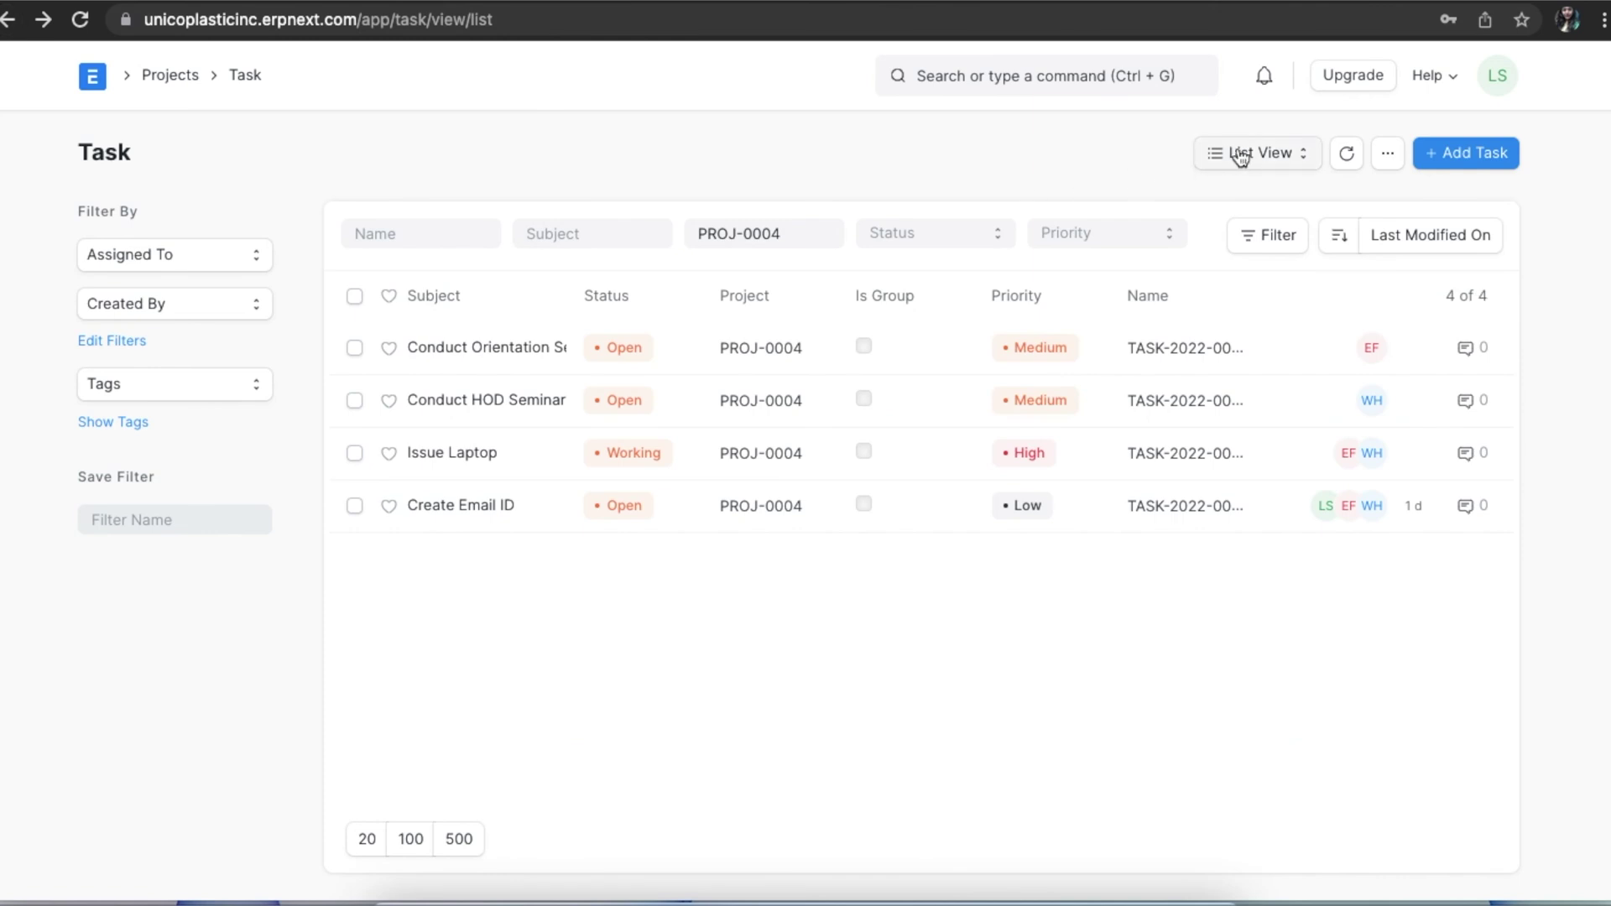
{"action": "left_click", "coordinate": [1225, 160]}
{"action": "left_click", "coordinate": [1267, 334]}
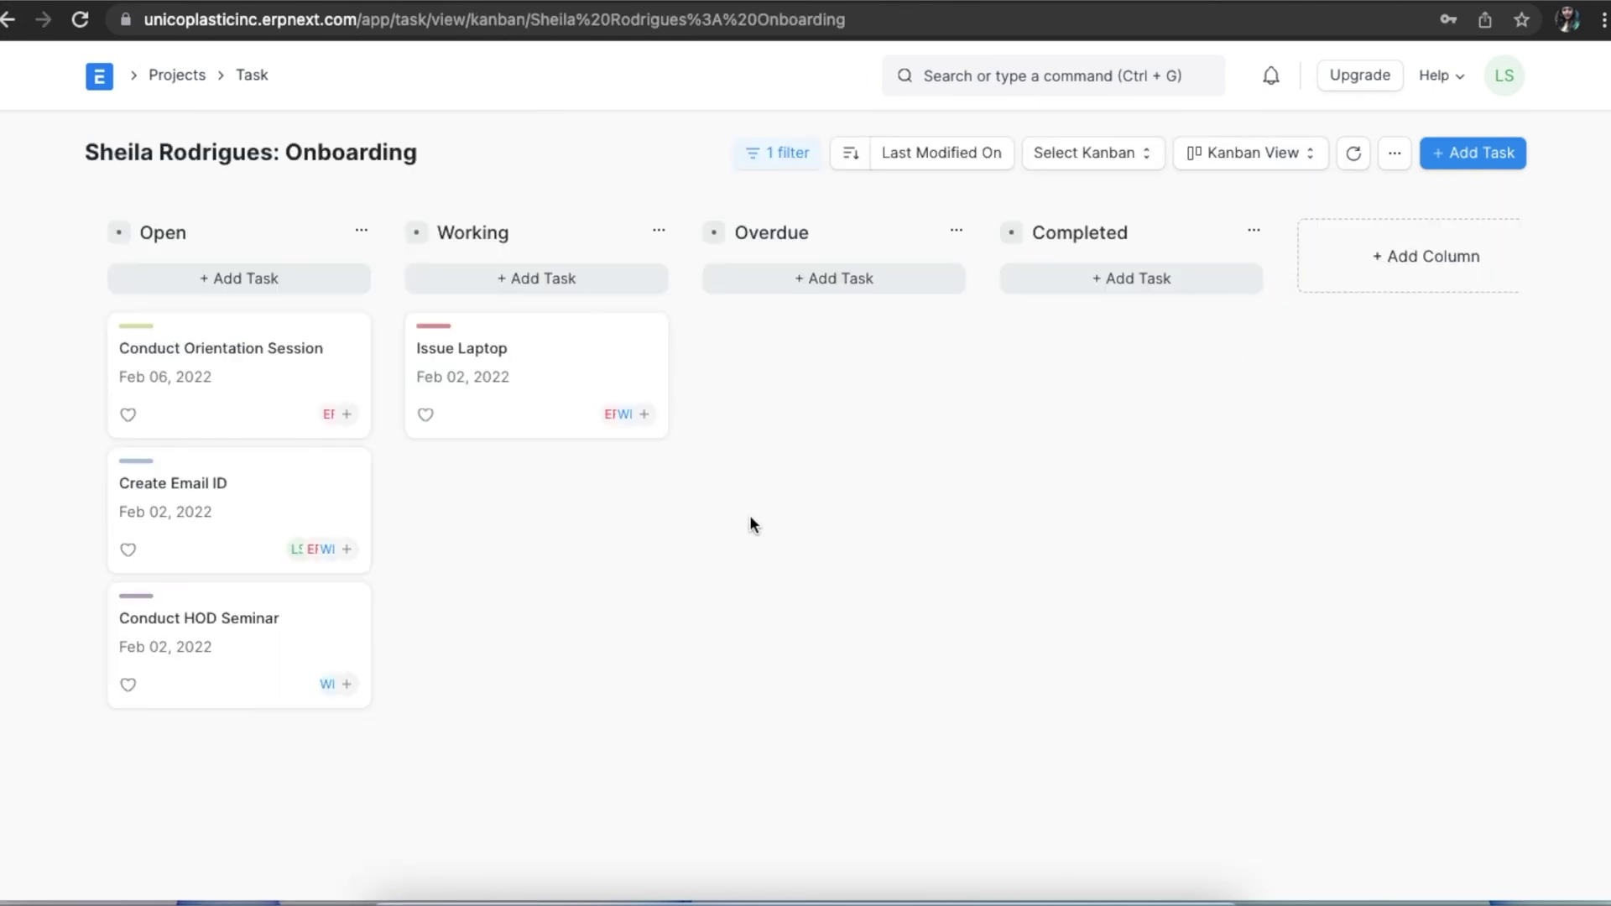
{"action": "left_click", "coordinate": [10, 22]}
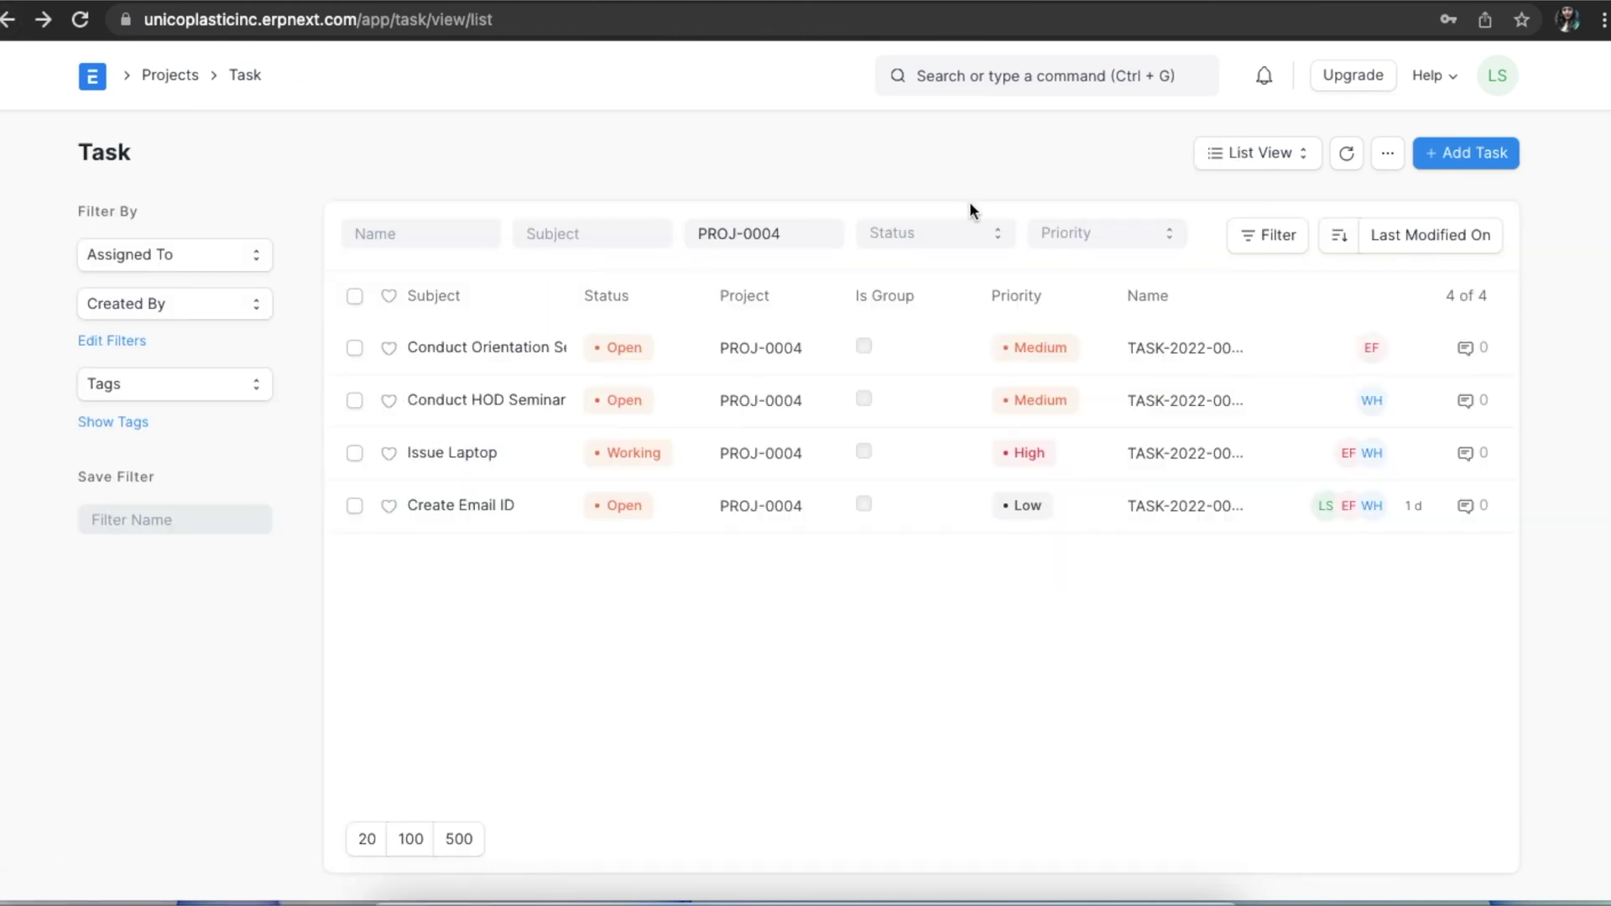
Step: View the tasks on a Calendar, then return to the task list
{"action": "left_click", "coordinate": [1269, 153]}
{"action": "left_click", "coordinate": [1285, 385]}
{"action": "scroll", "coordinate": [1284, 385], "scroll_direction": "down", "scroll_amount": 2}
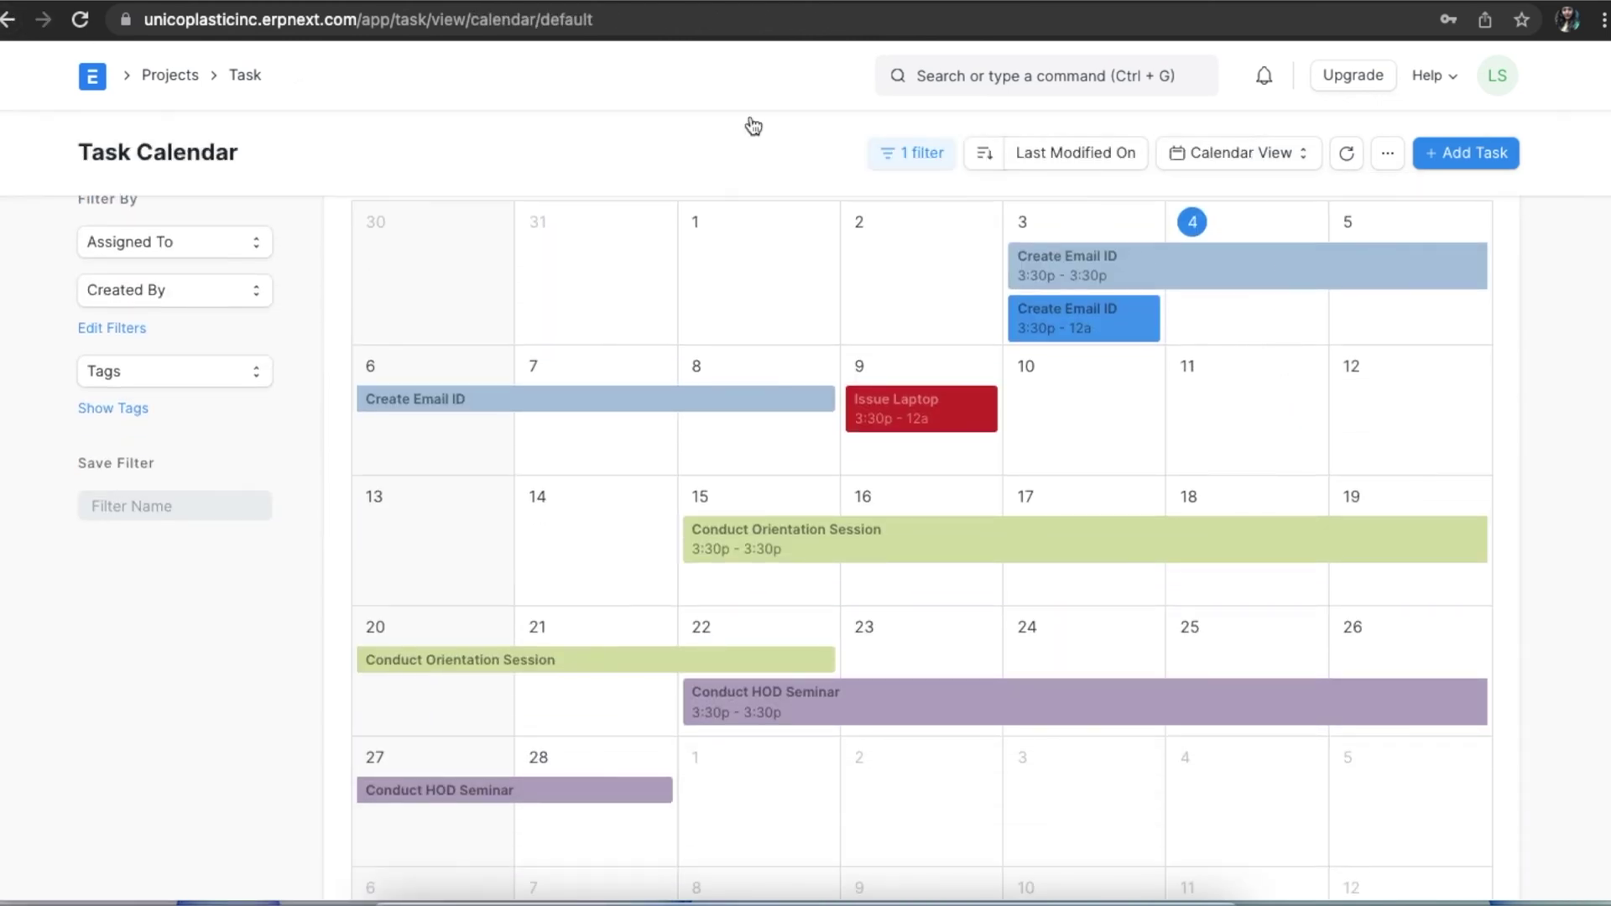
{"action": "left_click", "coordinate": [10, 20]}
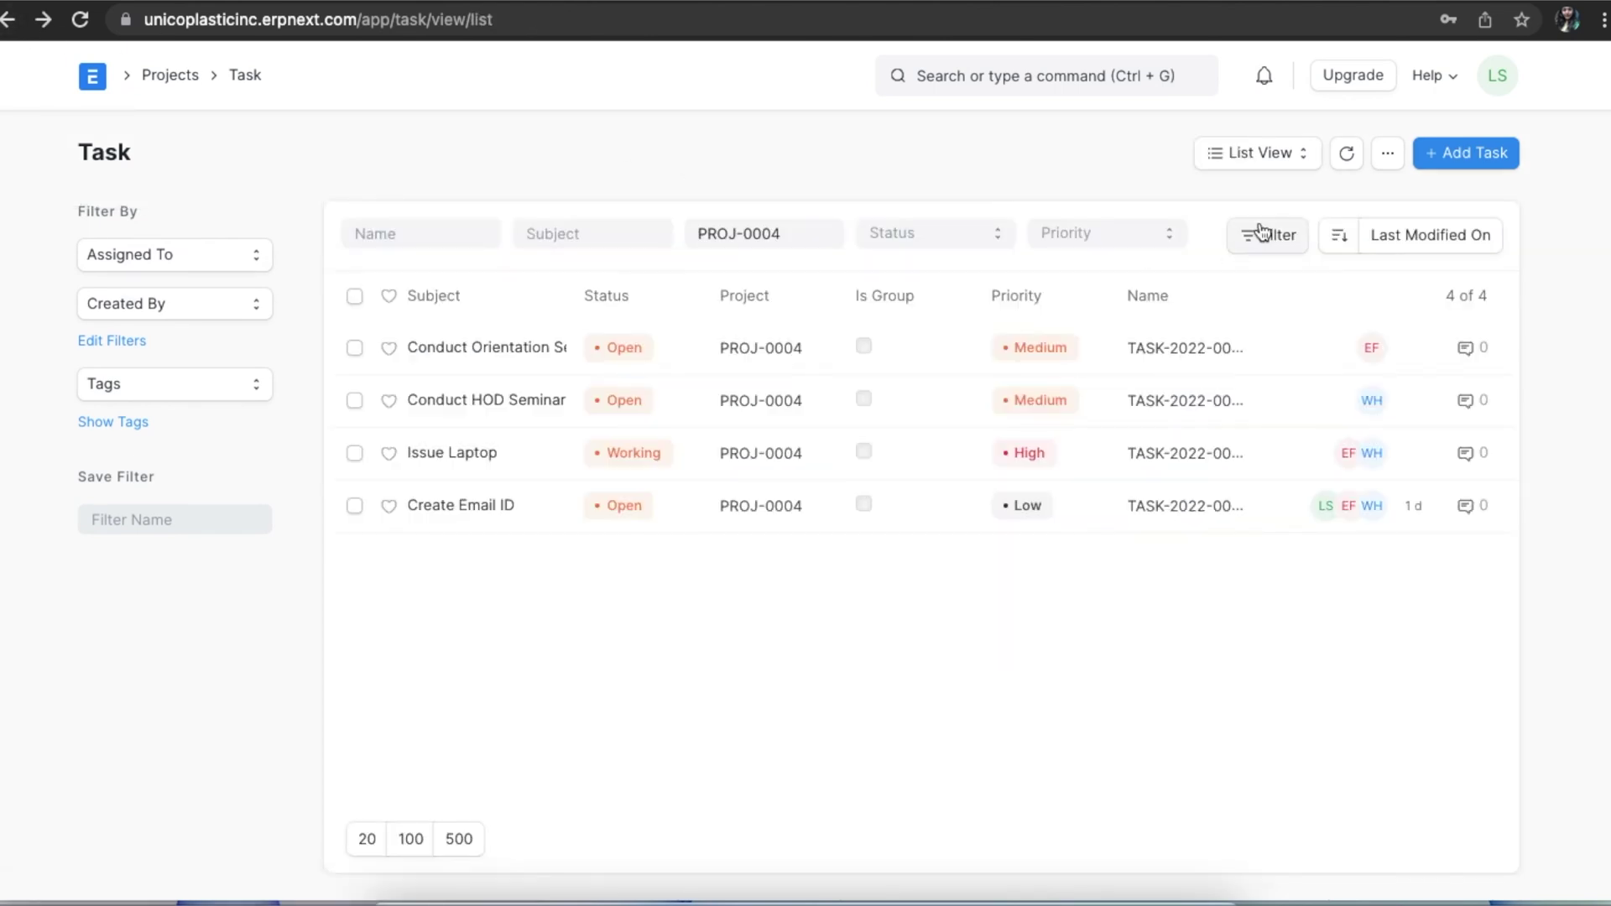
Step: View the tasks as a Tree and as a Report, then go back to the task list
{"action": "left_click", "coordinate": [1269, 160]}
{"action": "left_click", "coordinate": [1284, 426]}
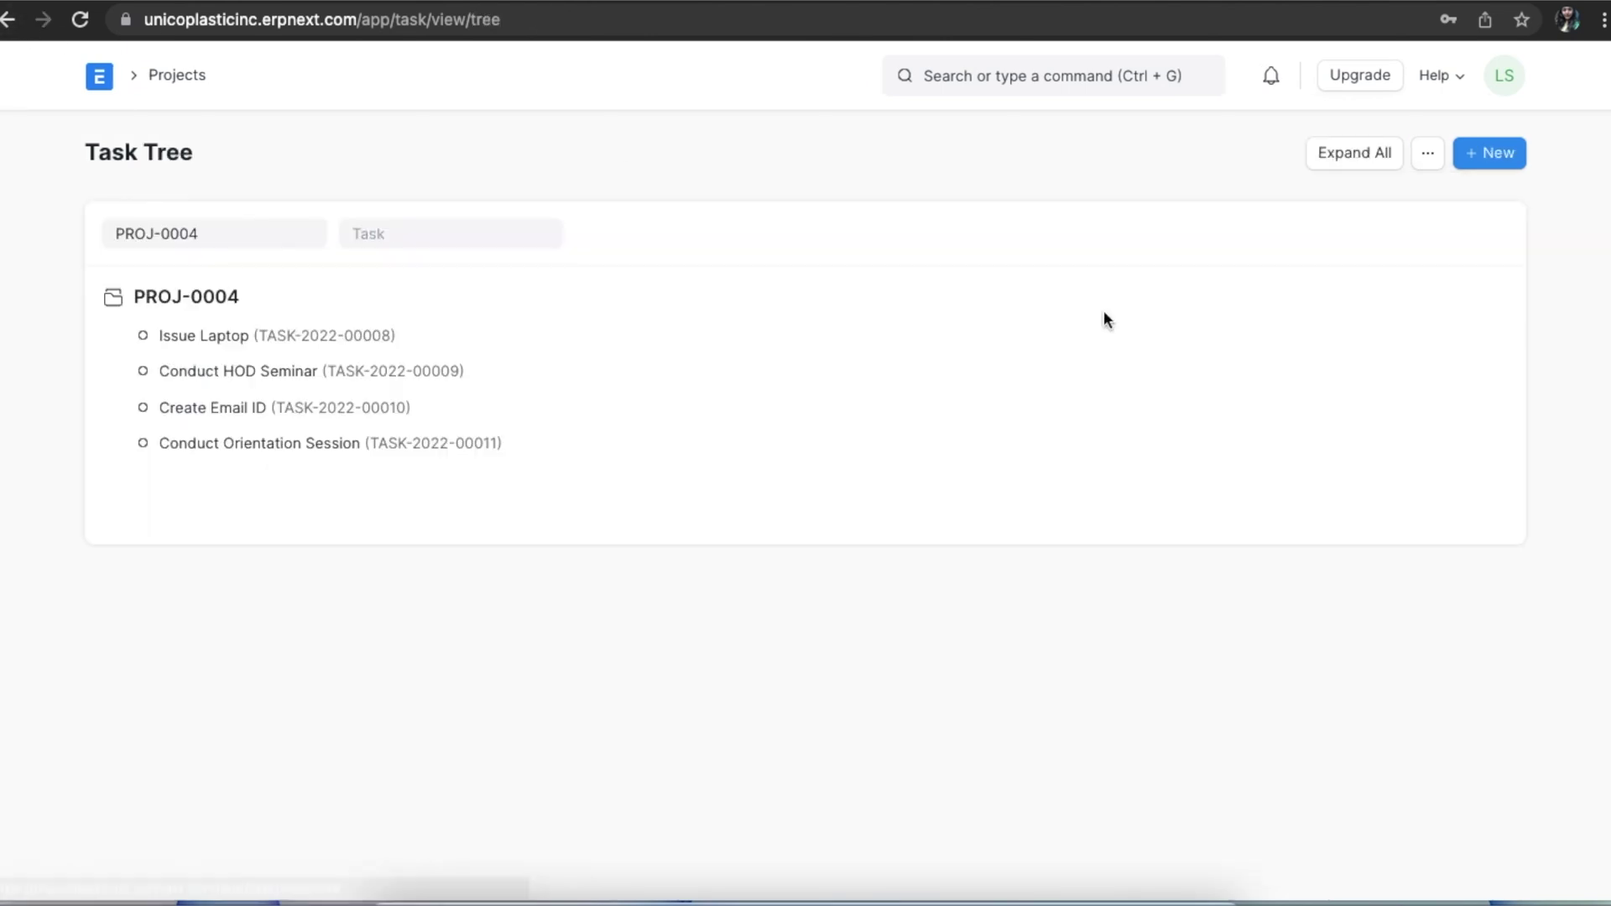
{"action": "left_click", "coordinate": [15, 23]}
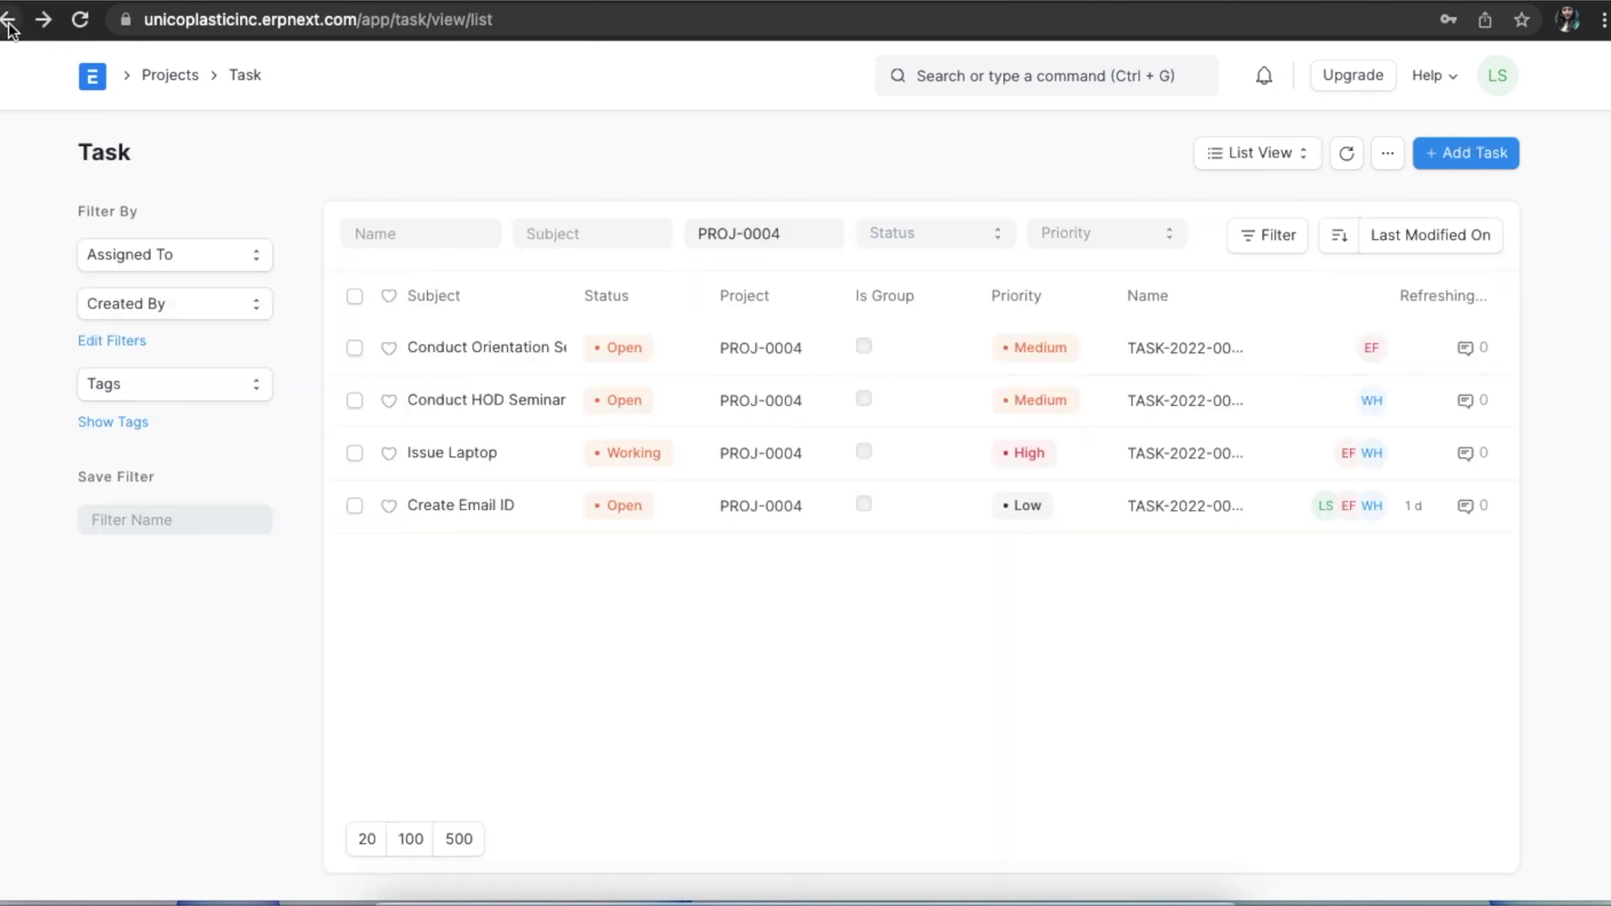
{"action": "left_click", "coordinate": [1226, 159]}
{"action": "left_click", "coordinate": [1259, 202]}
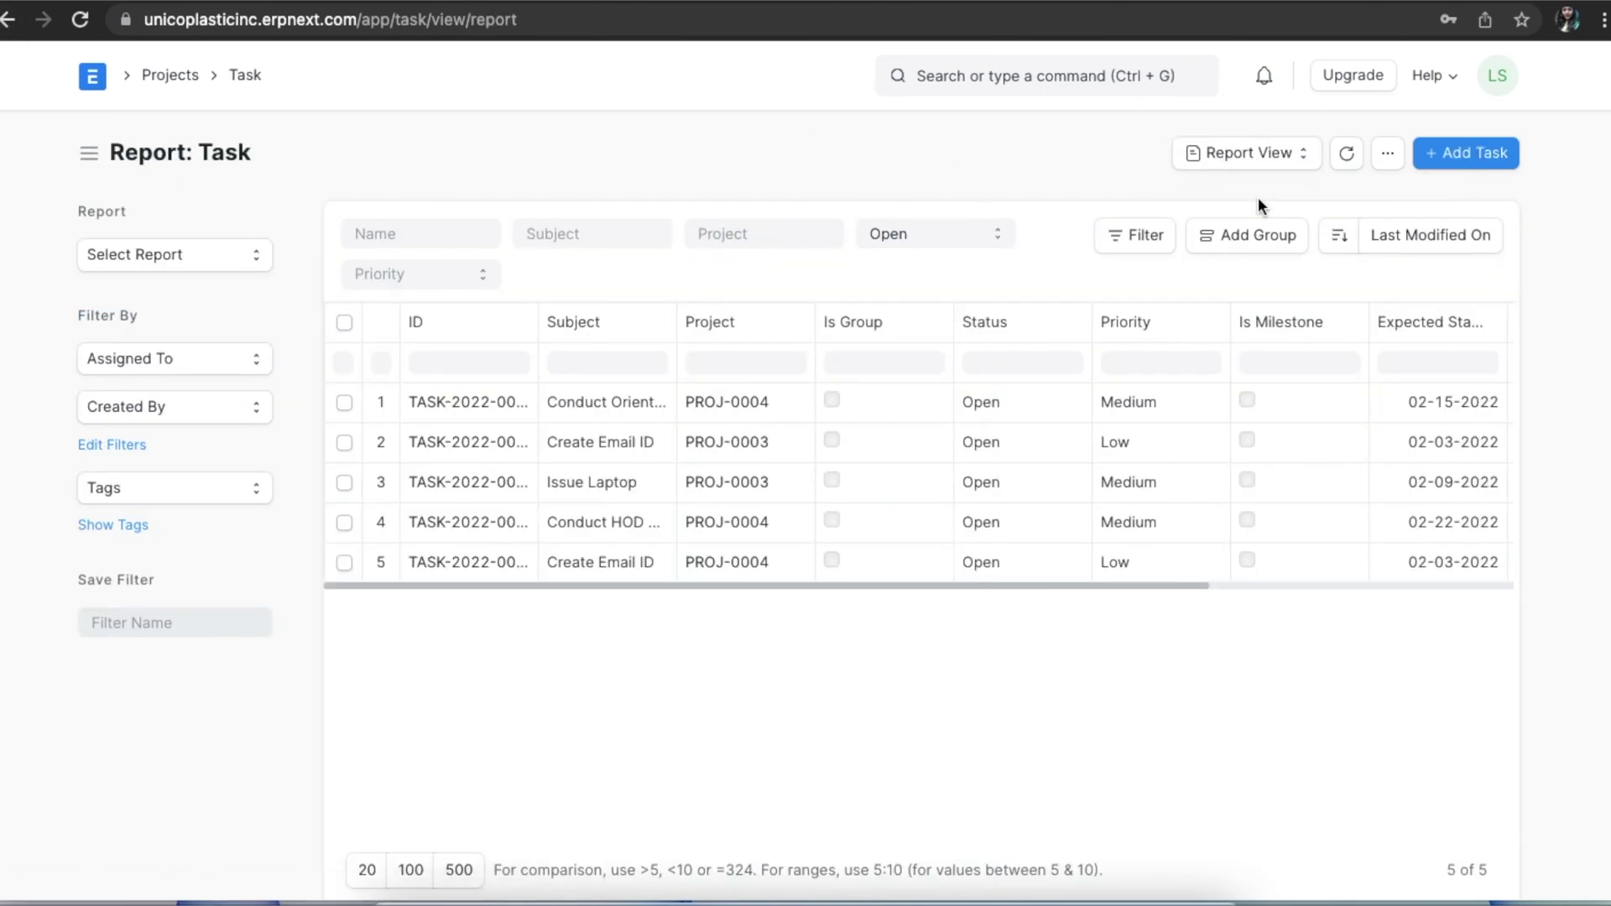
{"action": "key", "text": "alt+Left"}
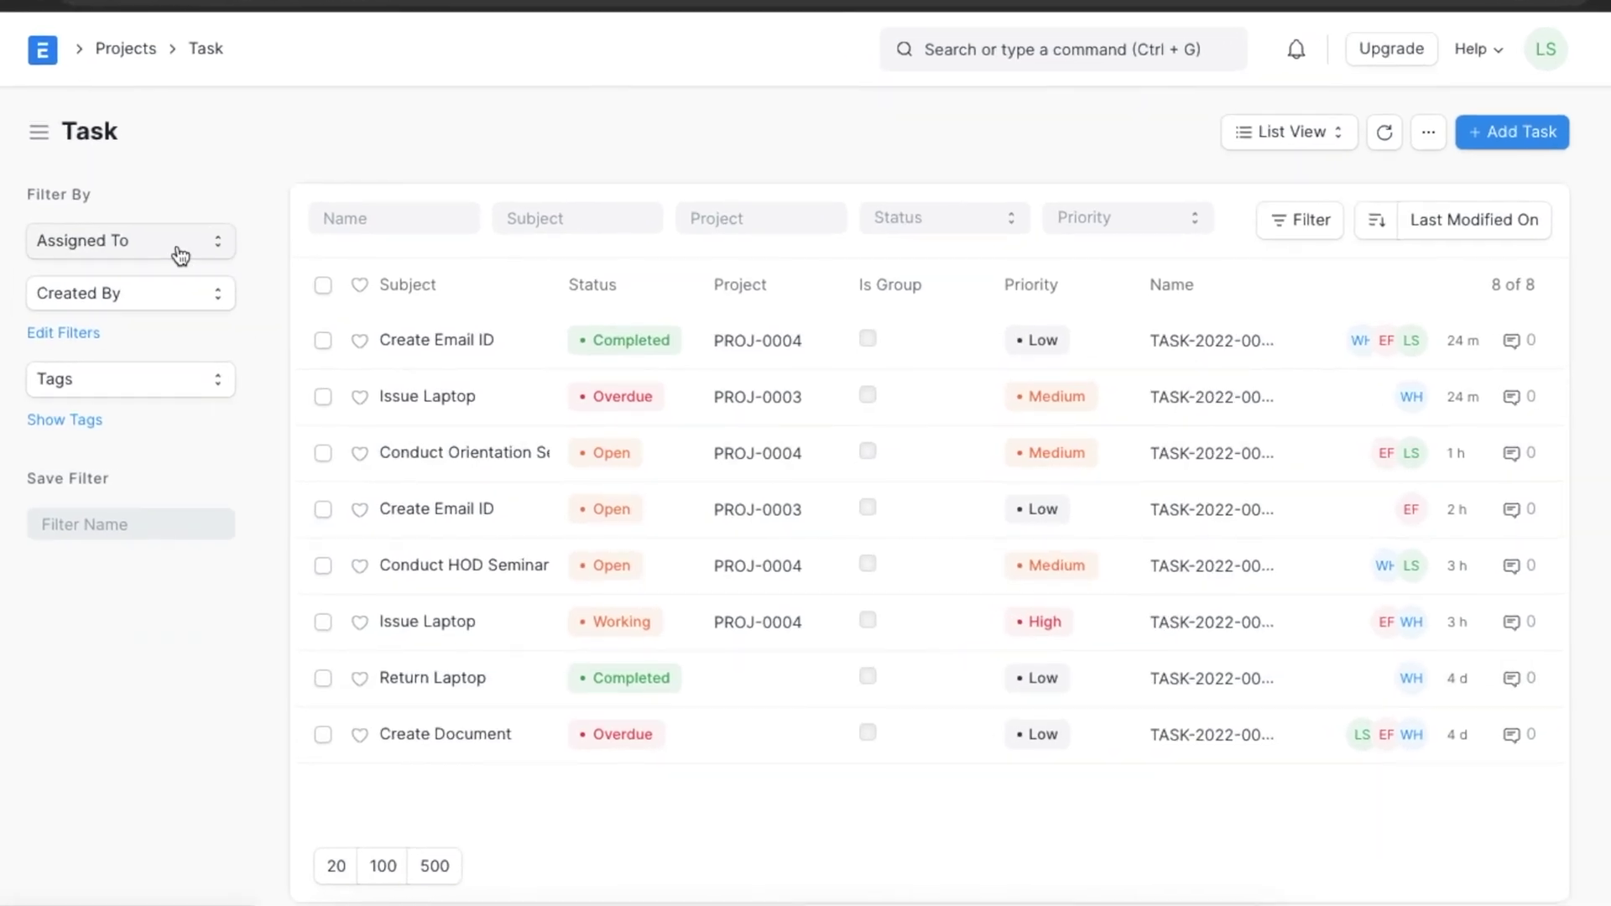
Step: Filter tasks to Assigned To = Me and select Conduct Orientation Session and Conduct HOD Seminar
{"action": "left_click", "coordinate": [179, 255]}
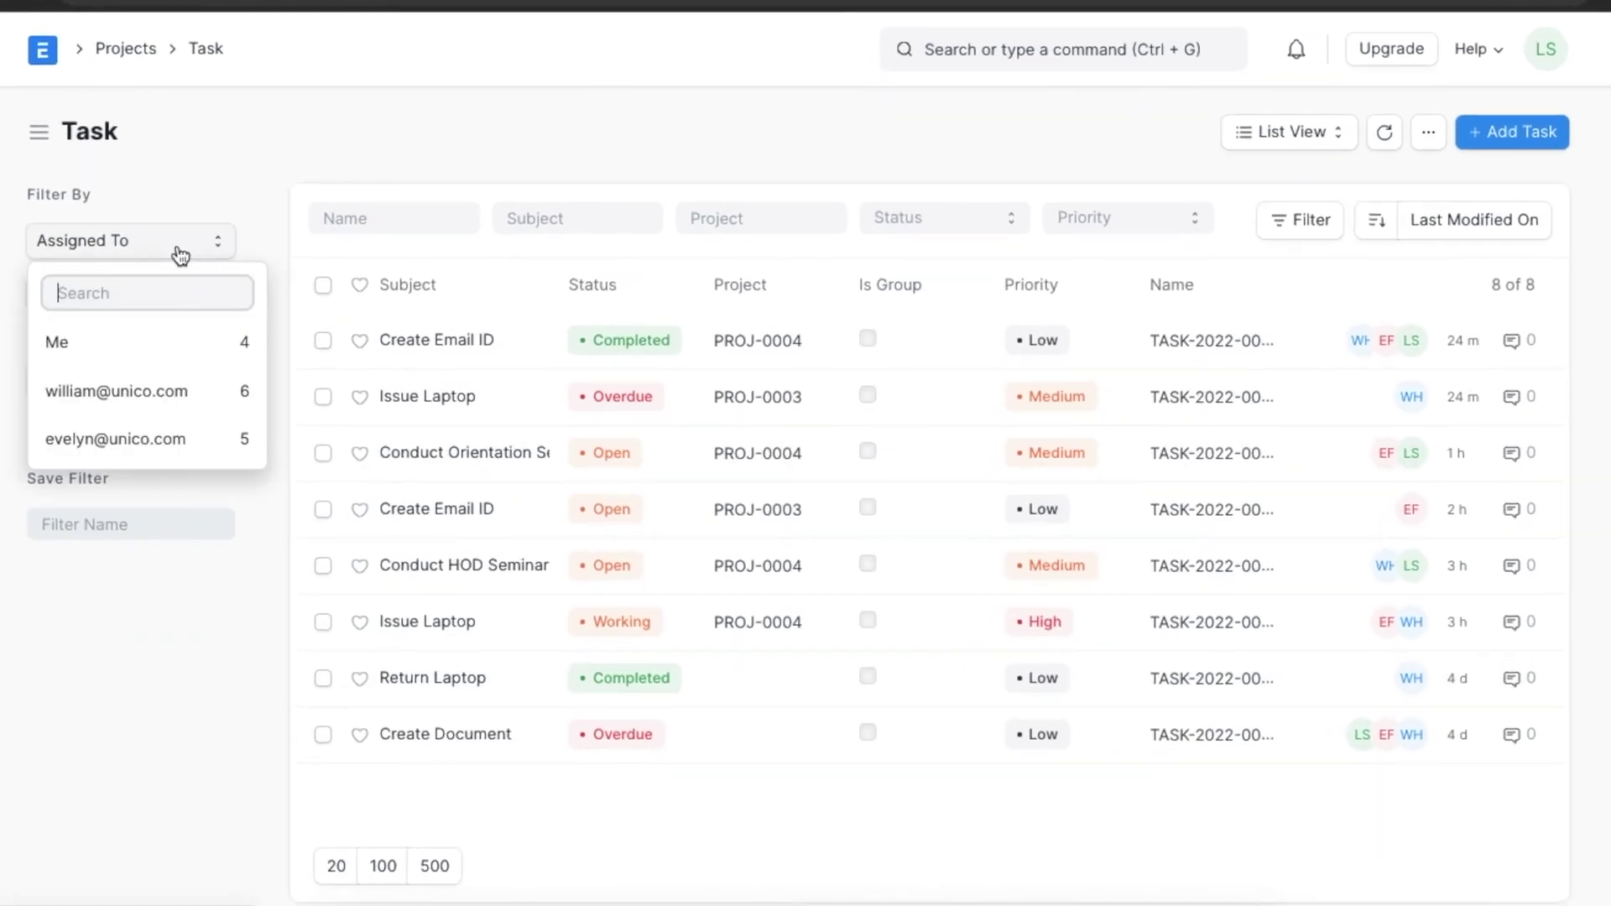
{"action": "left_click", "coordinate": [187, 347]}
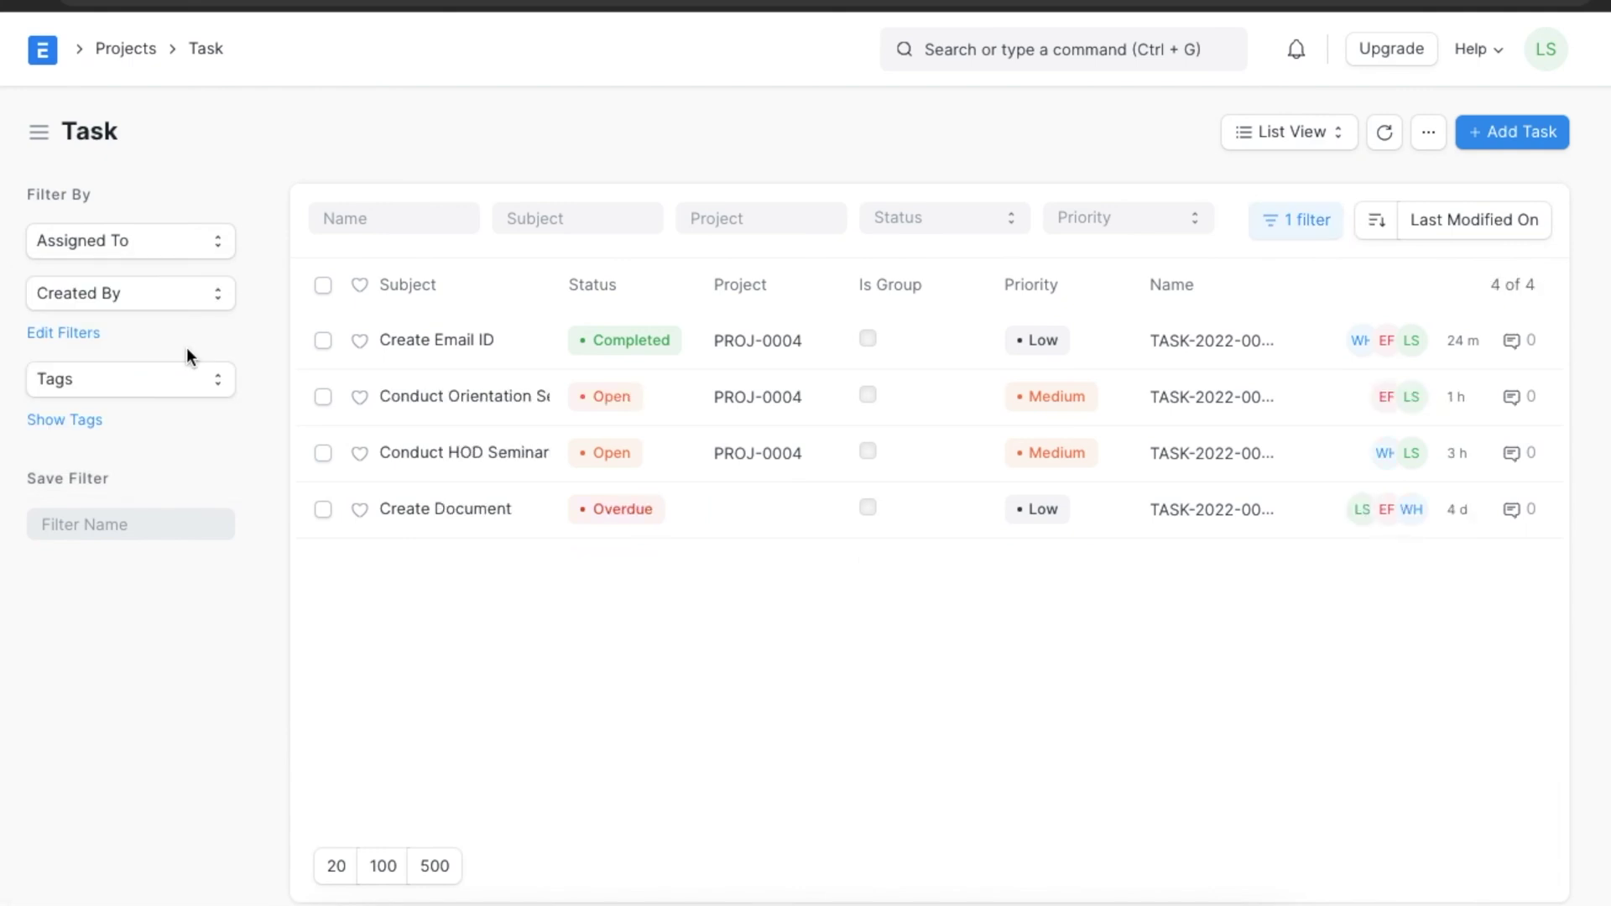
{"action": "left_click", "coordinate": [317, 397]}
{"action": "left_click", "coordinate": [324, 454]}
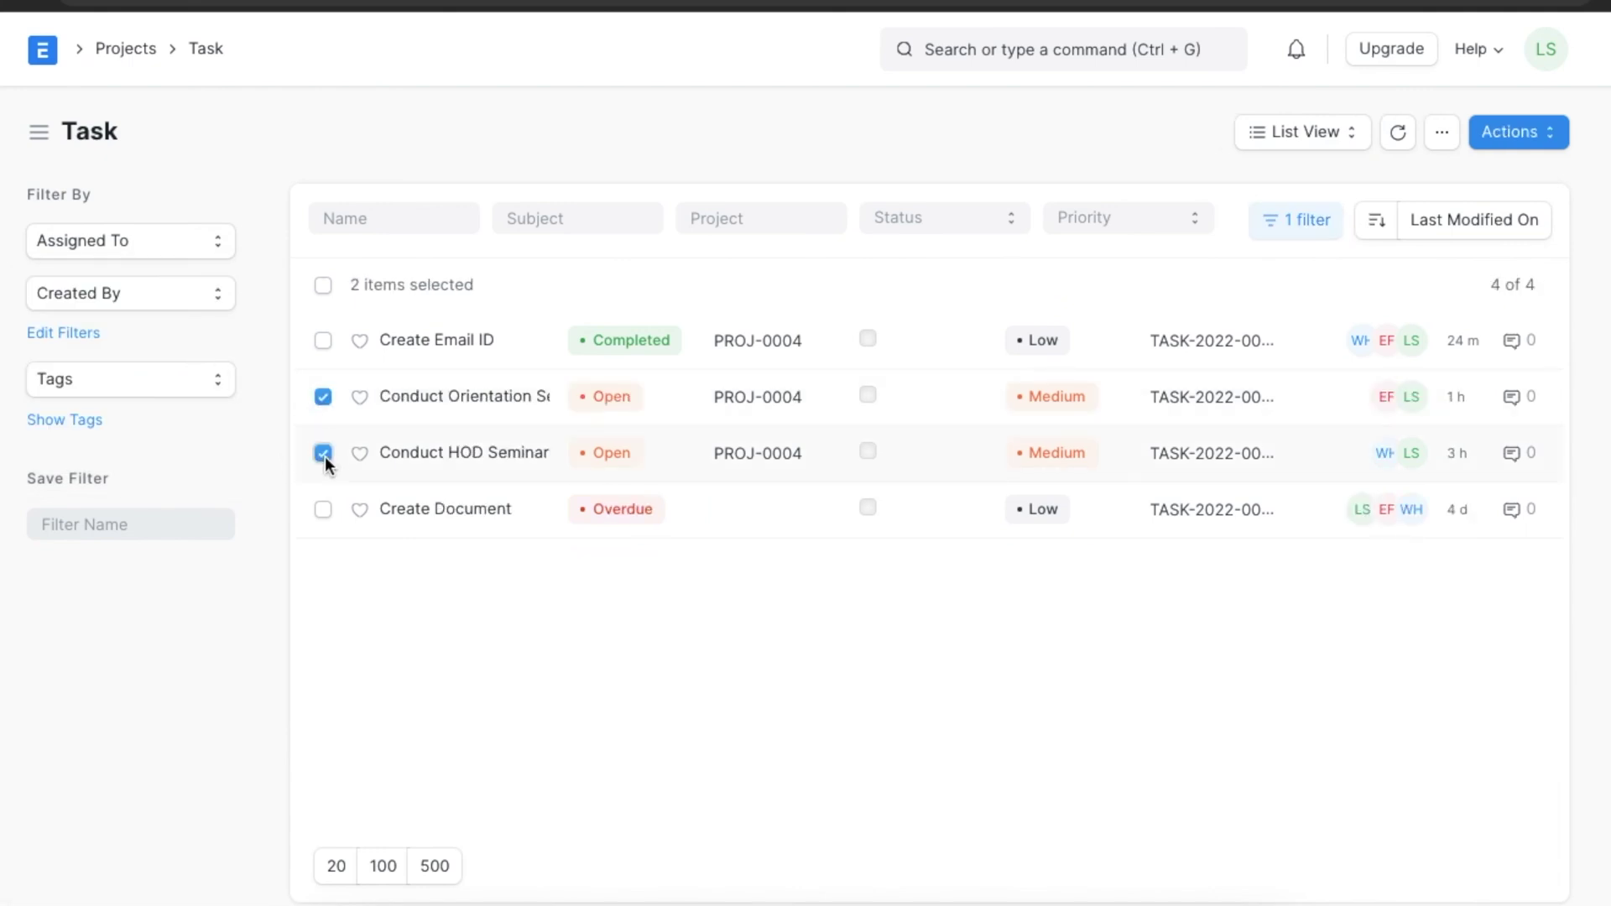
Step: Bulk-edit both selected tasks to set their Status to Working
{"action": "left_click", "coordinate": [1534, 132]}
{"action": "left_click", "coordinate": [1508, 180]}
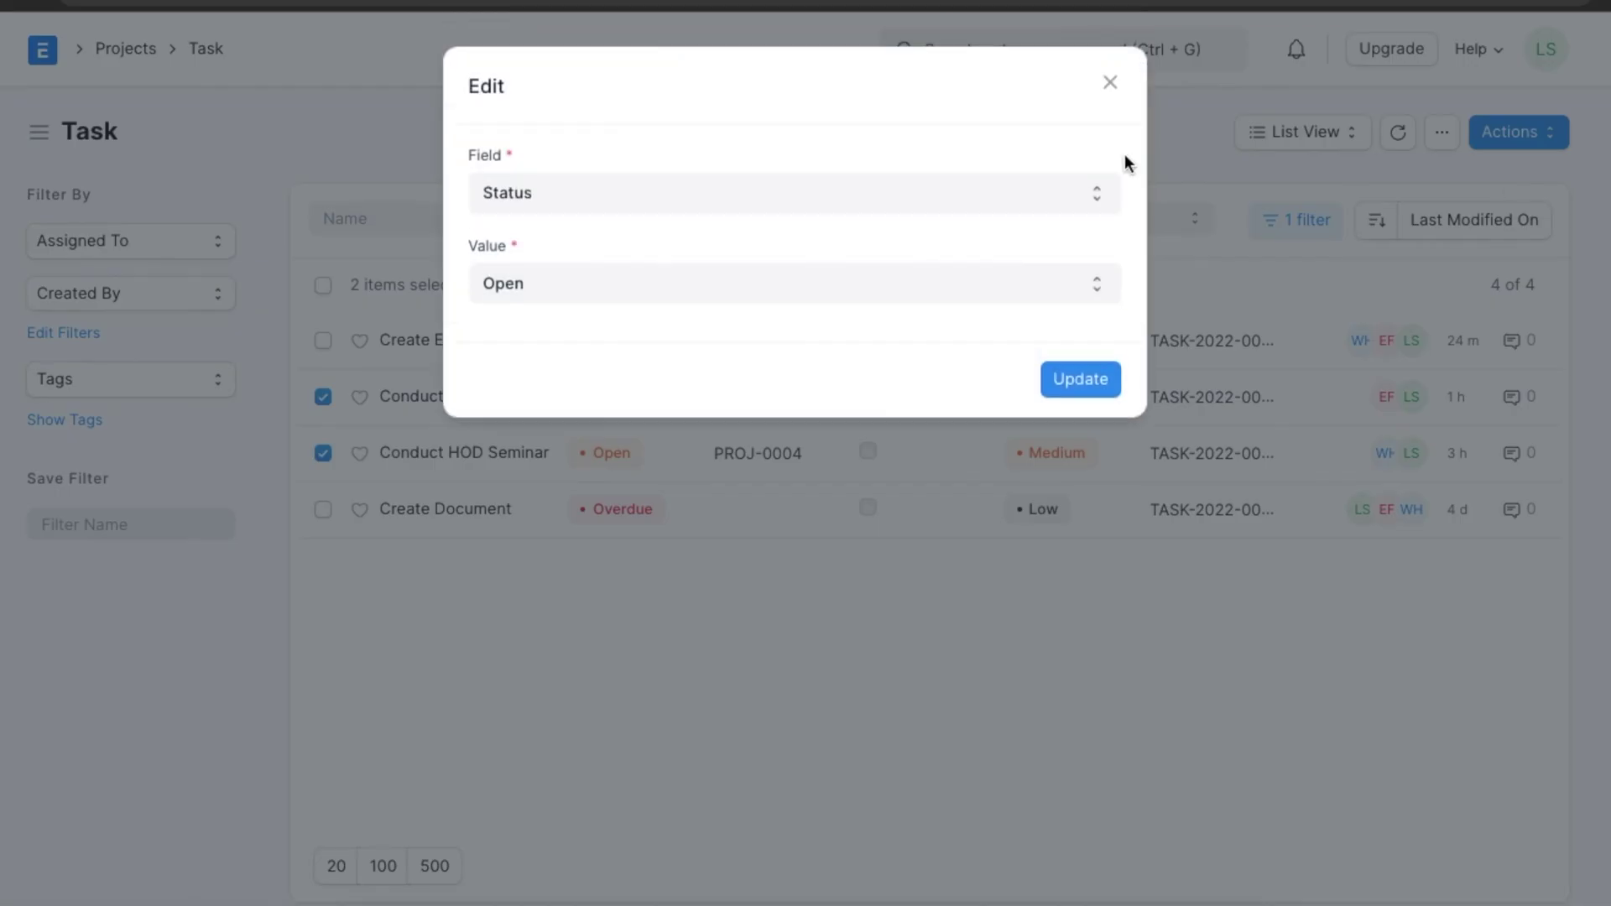
{"action": "left_click", "coordinate": [756, 284]}
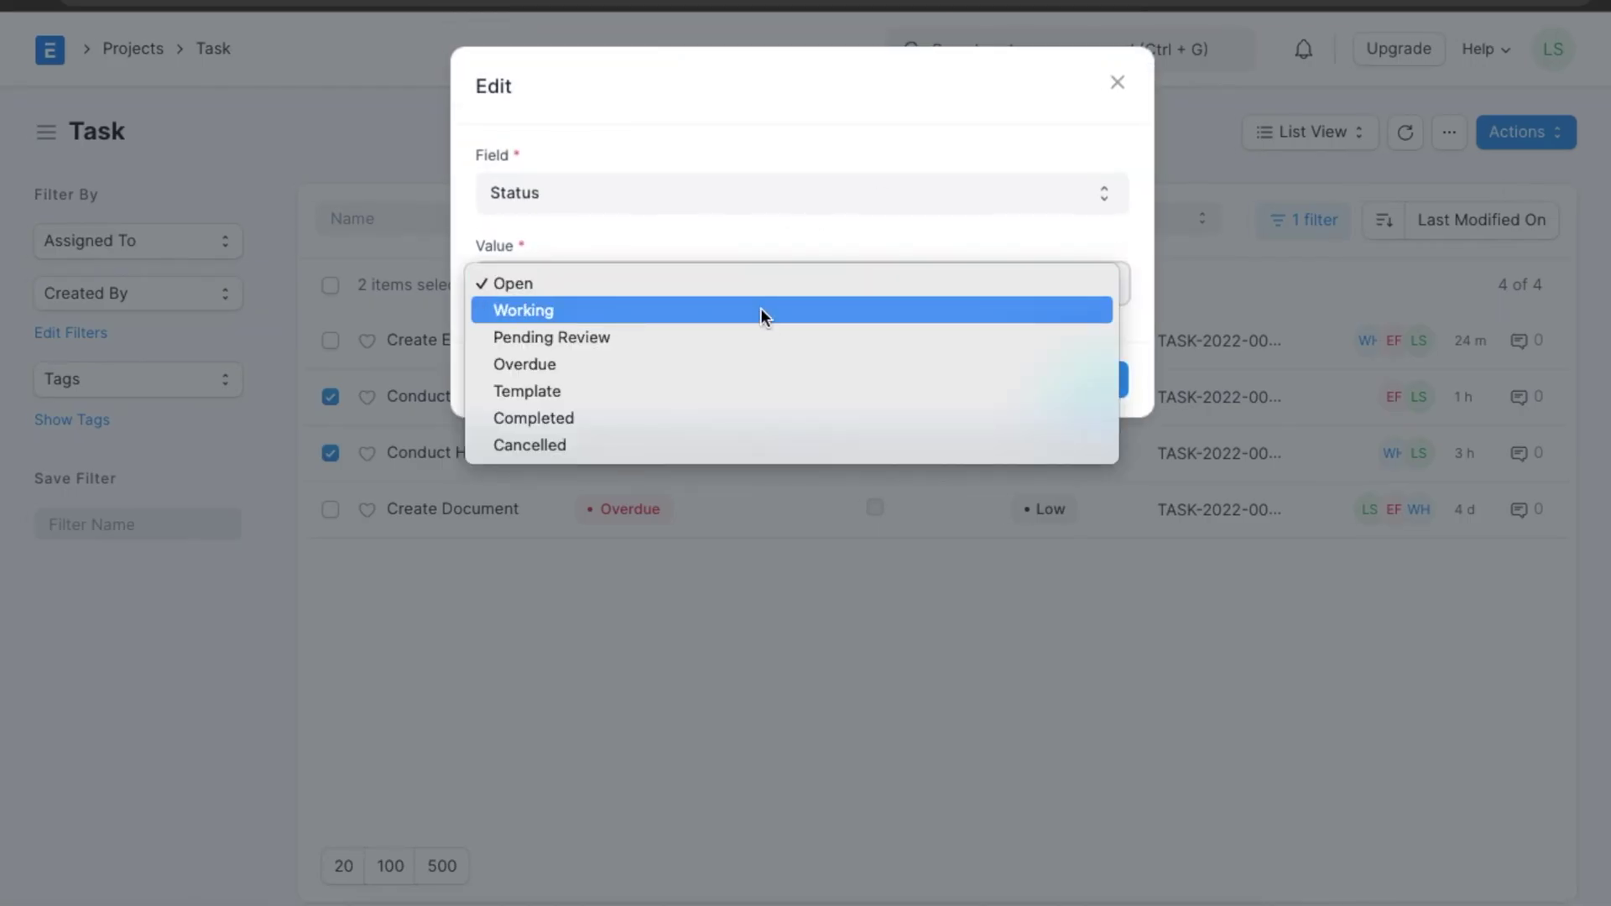
{"action": "left_click", "coordinate": [762, 310]}
{"action": "left_click", "coordinate": [1088, 379]}
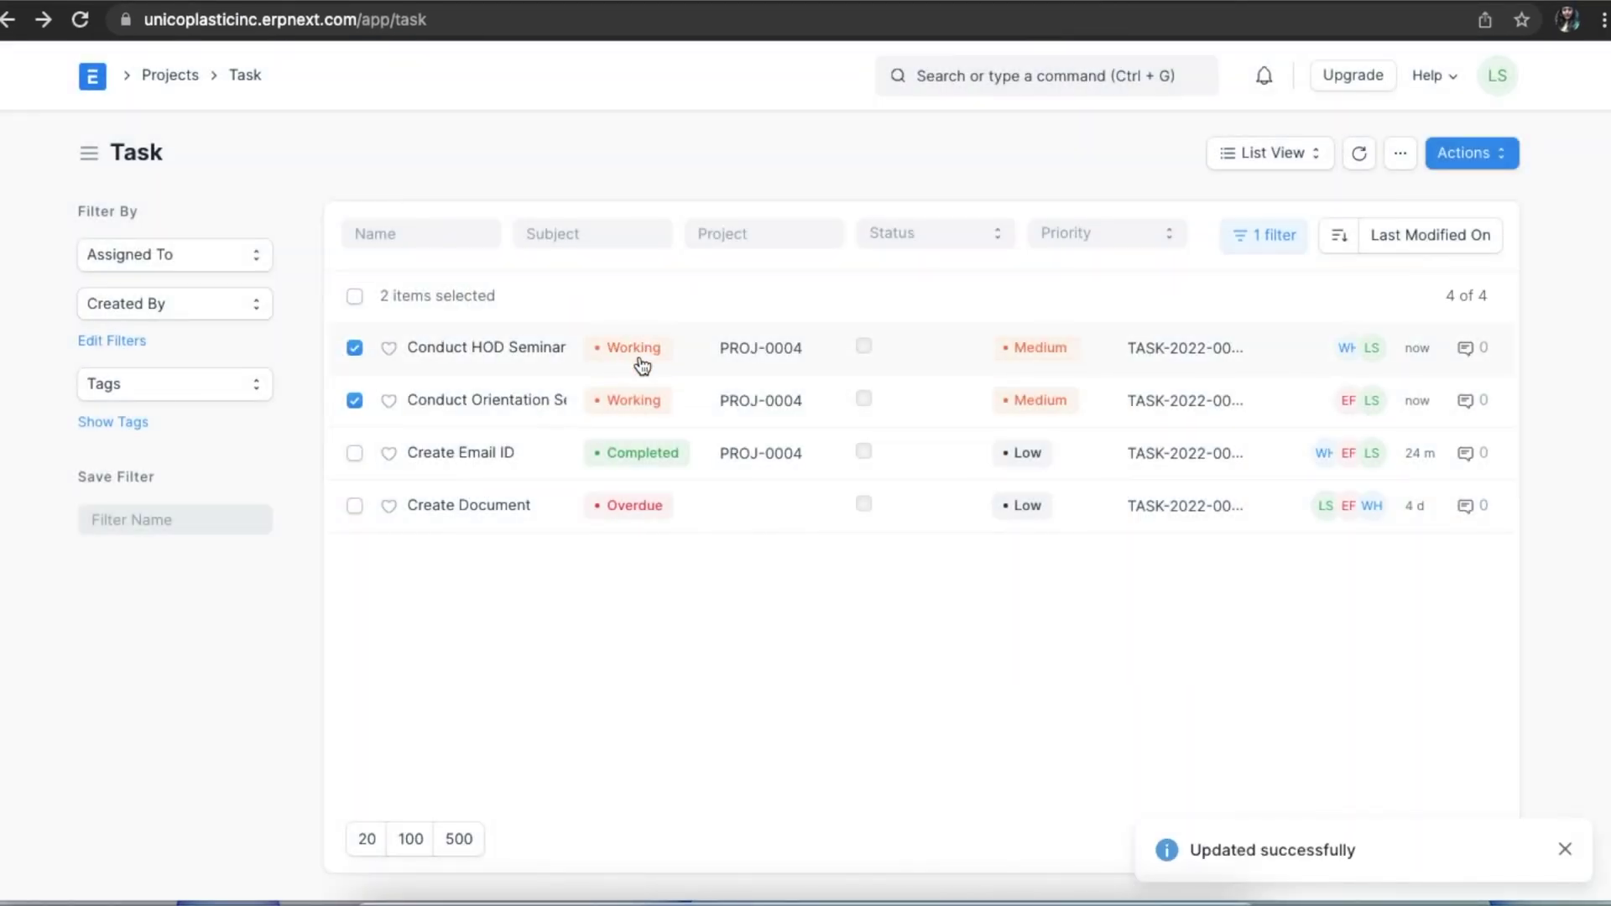
{"action": "left_click", "coordinate": [969, 74]}
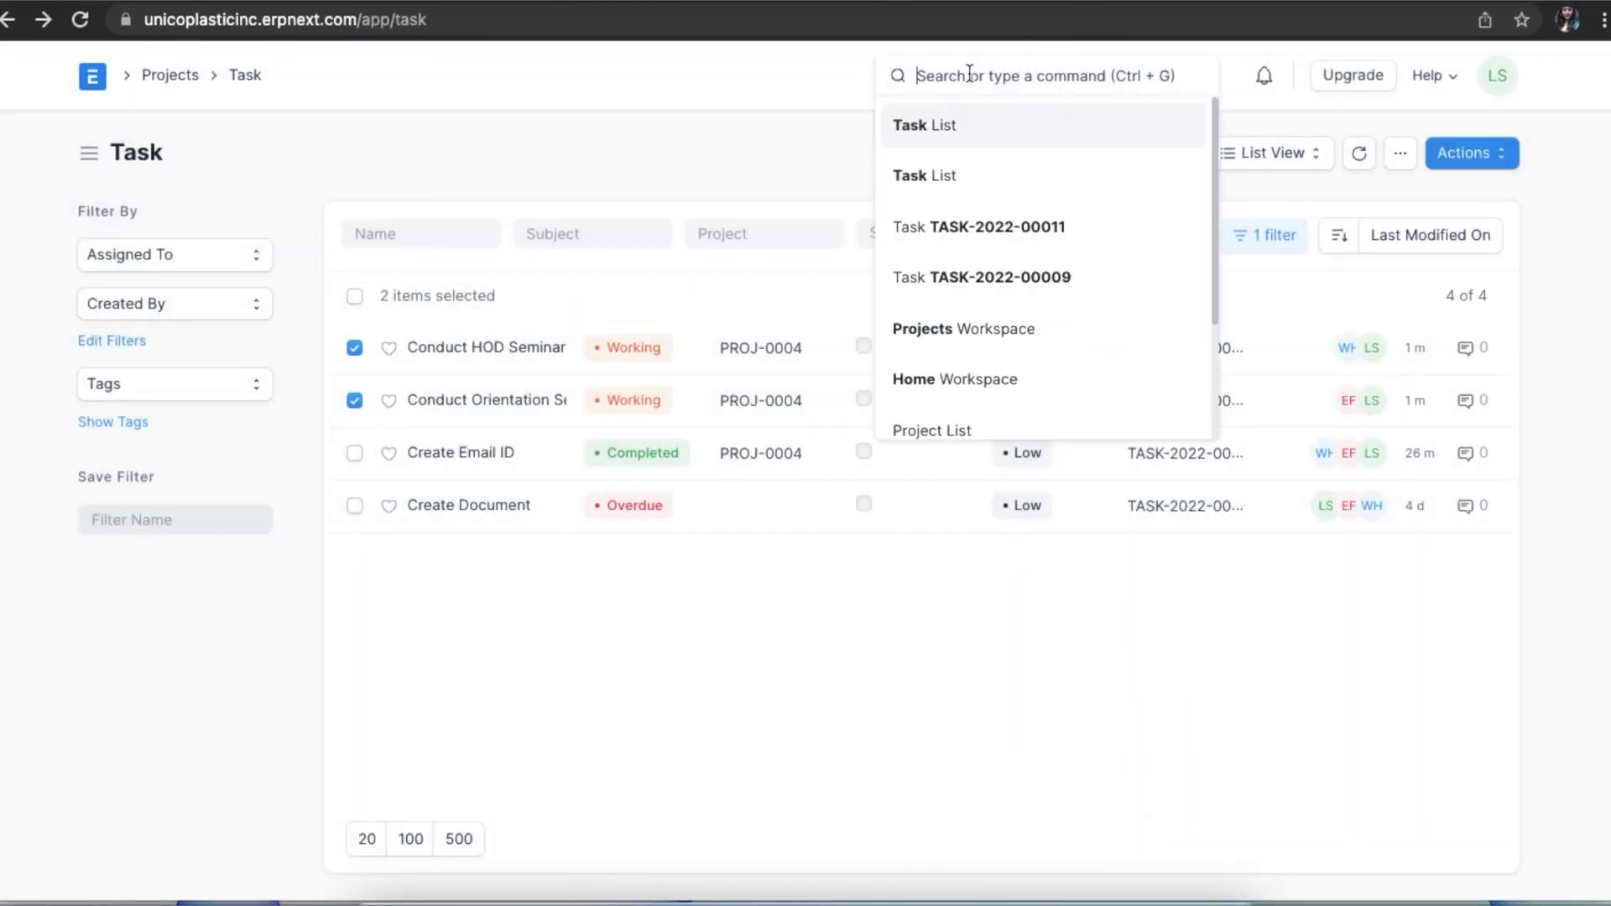
Step: Search 'delayed' and open the Delayed Tasks Summary report: 7 on track, 1 delayed
{"action": "type", "text": "delayed"}
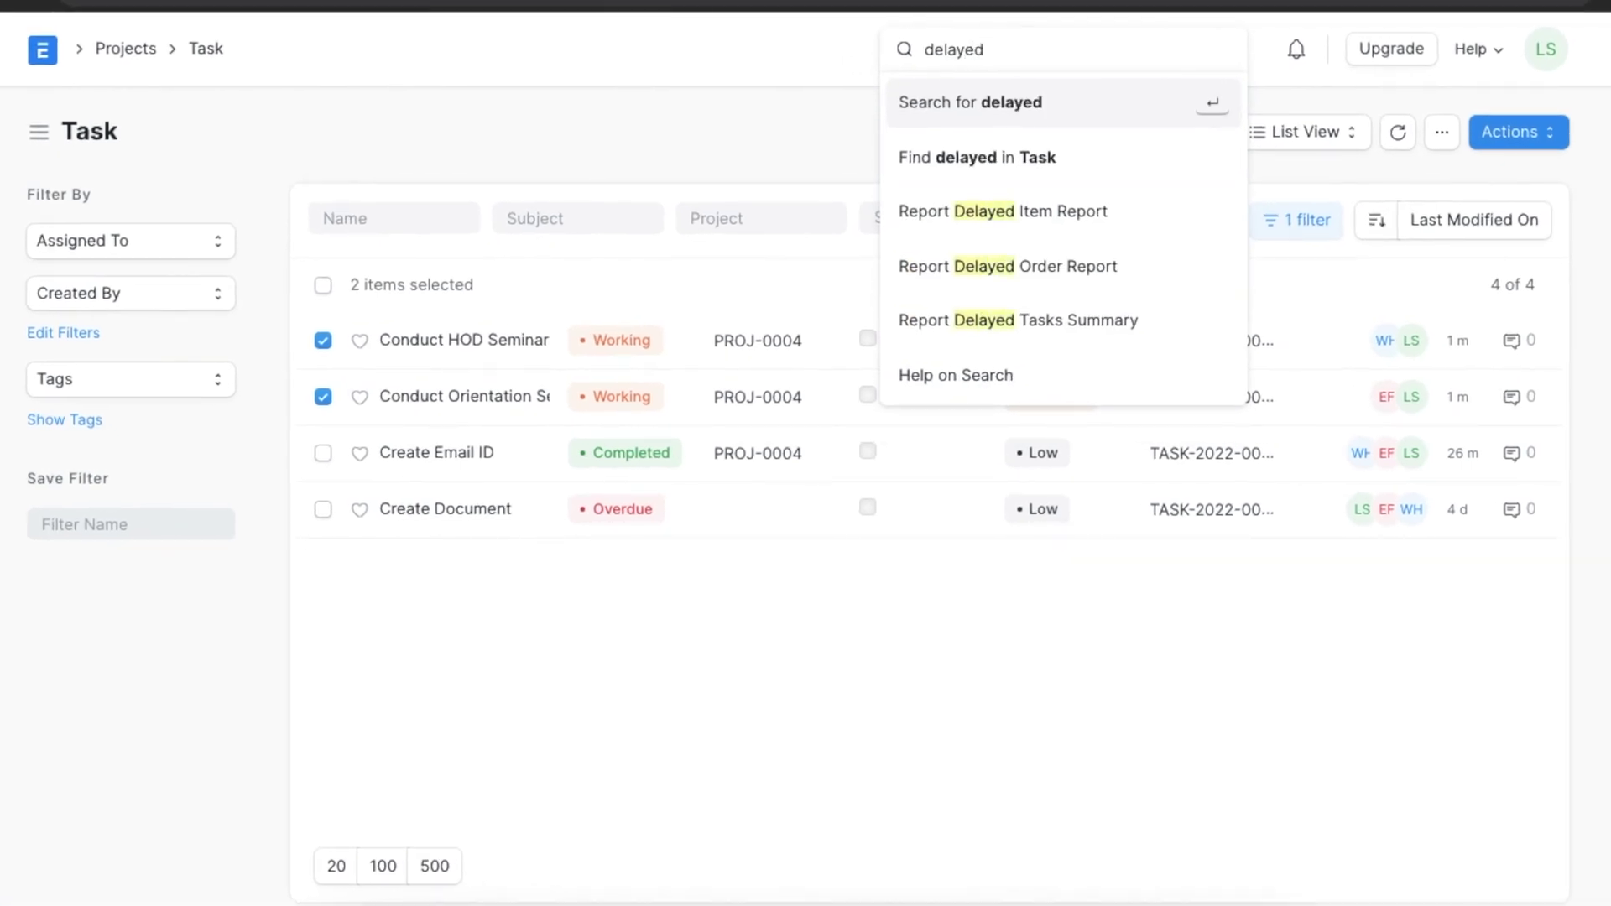
{"action": "left_click", "coordinate": [1036, 319]}
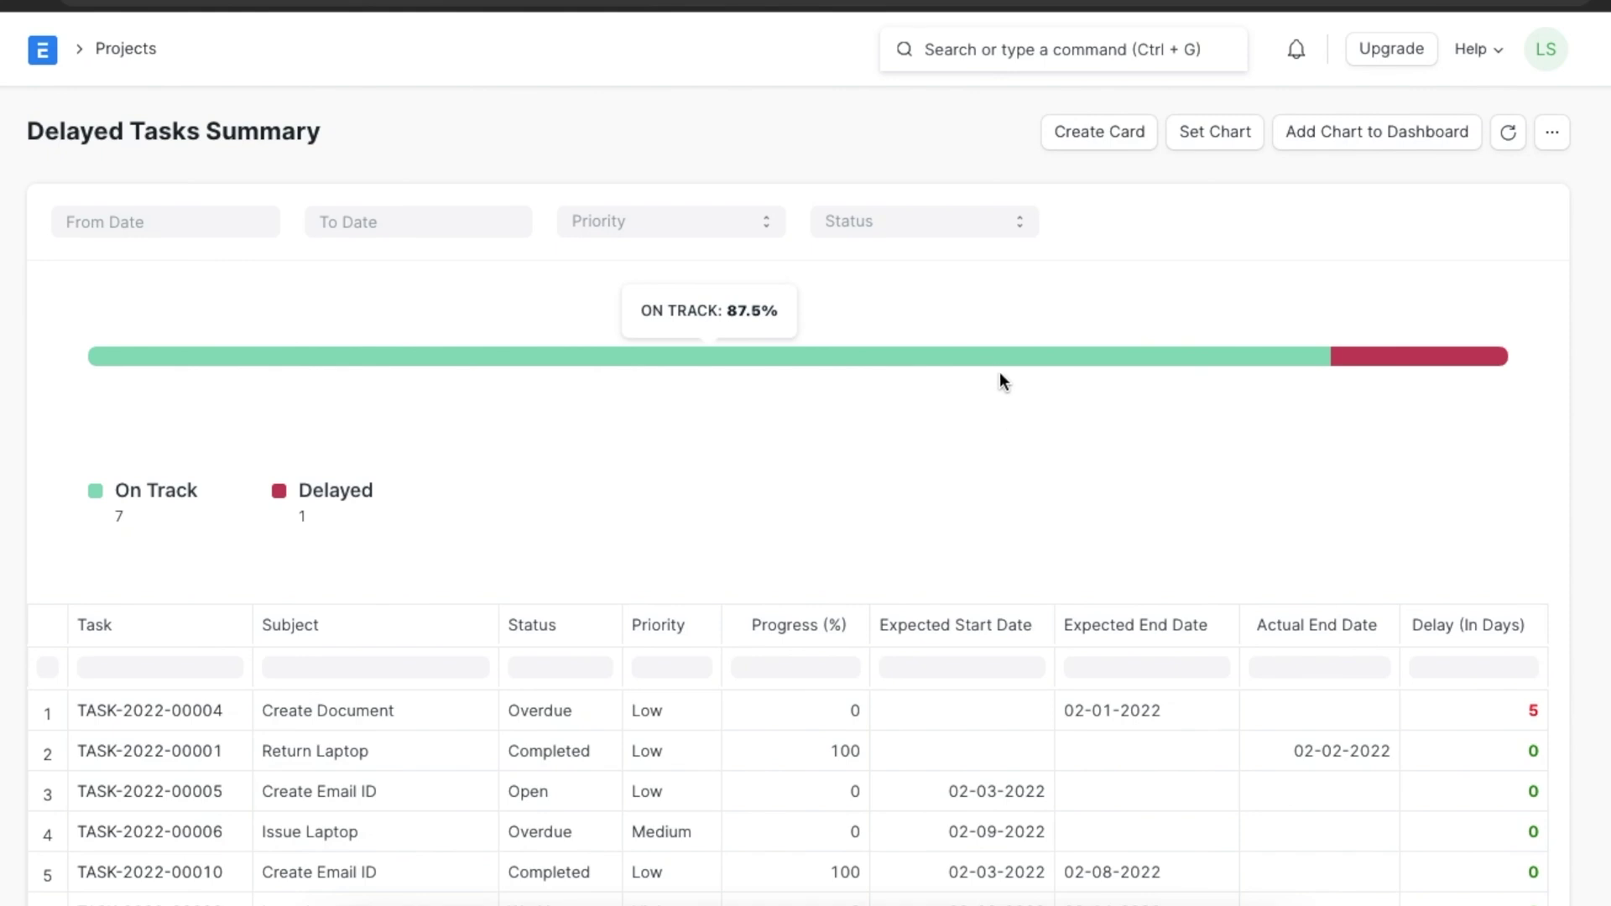
{"action": "mouse_move", "coordinate": [1374, 364]}
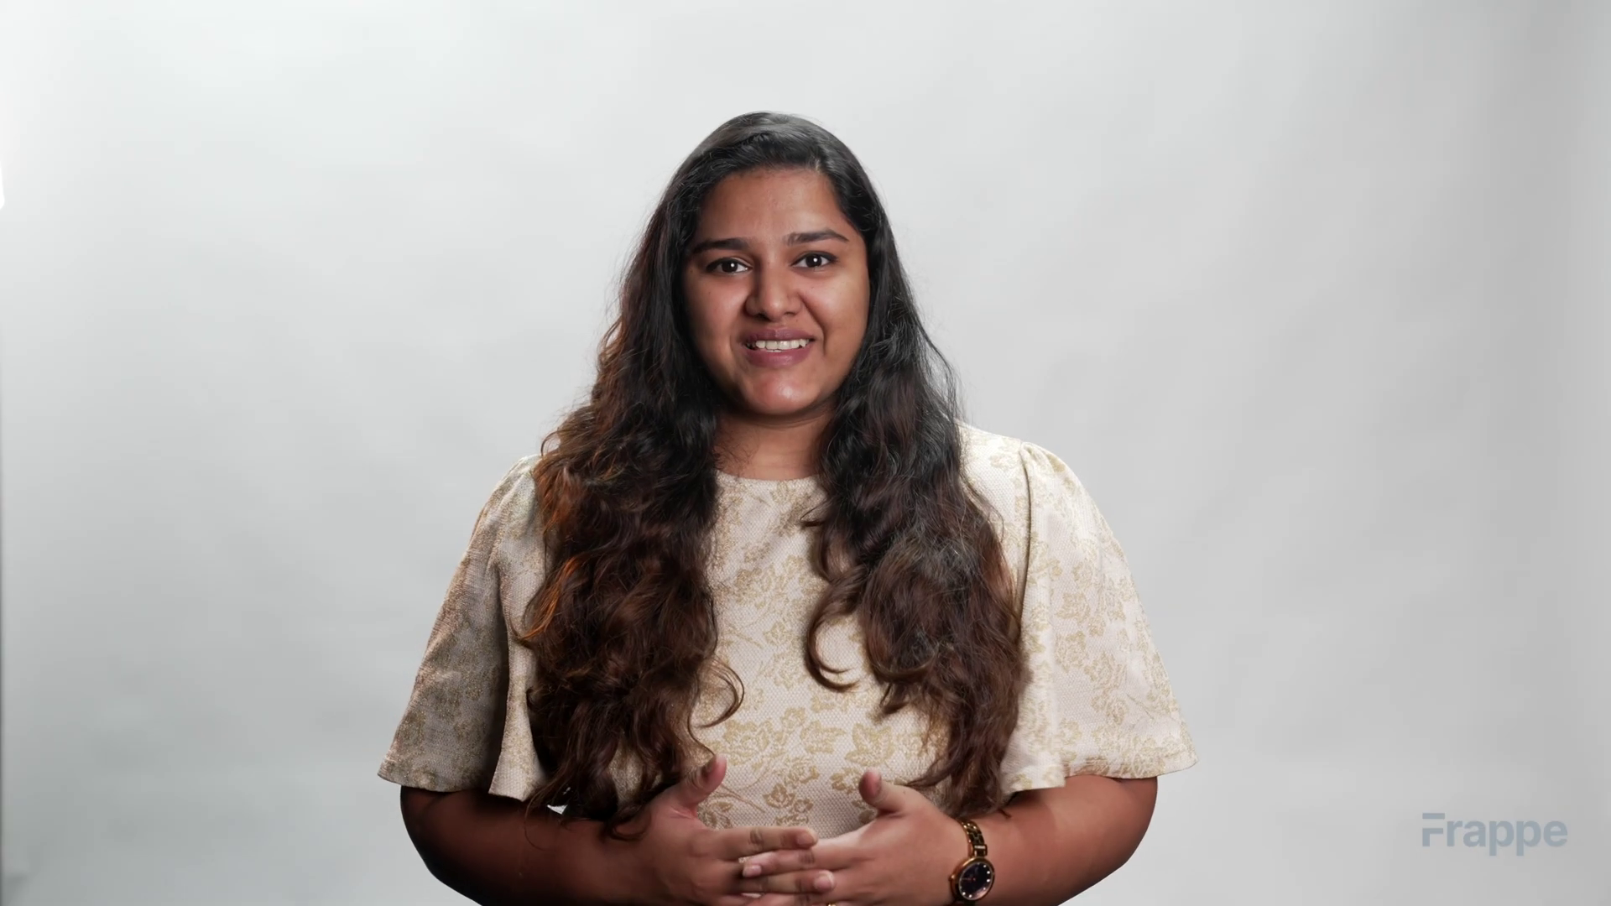